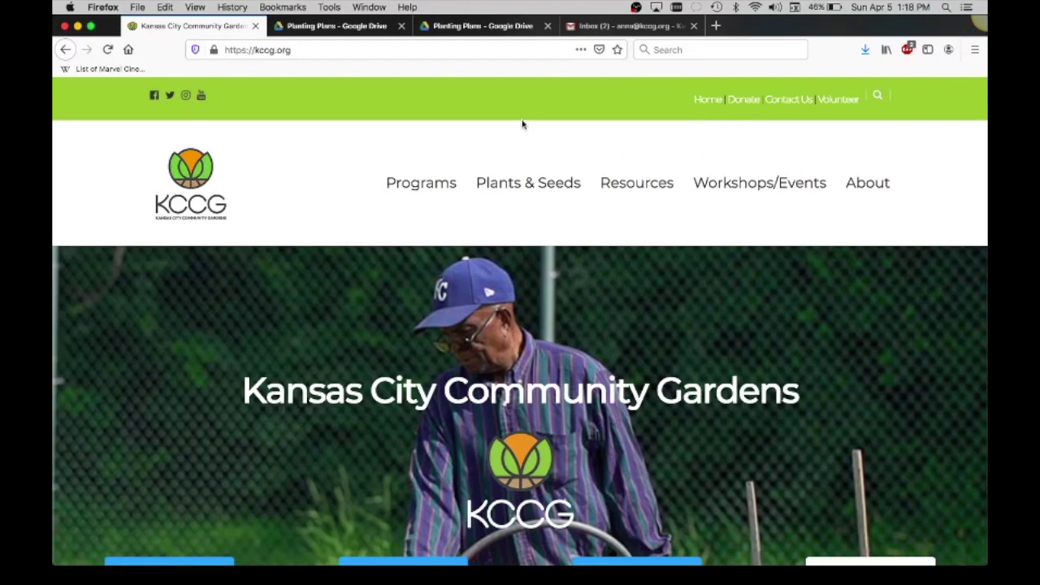
Open the Planting Plan page from the Resources menu on kccg.org.
click(260, 54)
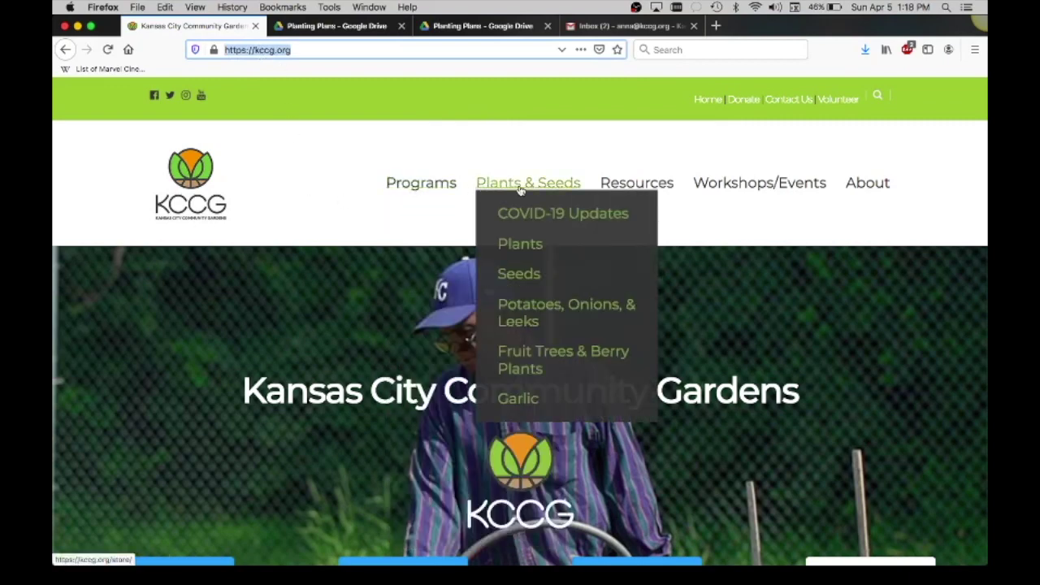
mouse_move(619, 183)
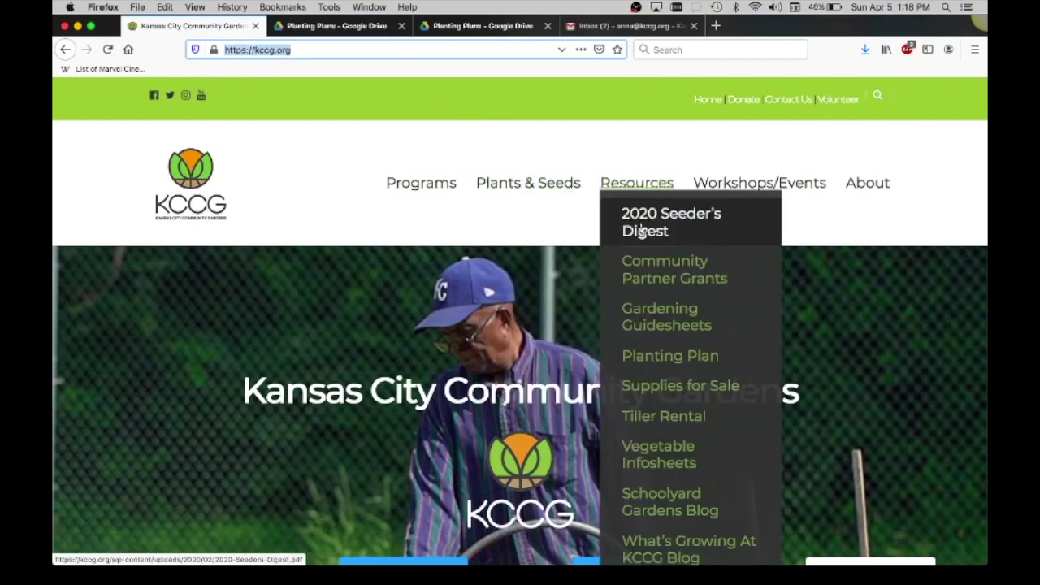
mouse_move(642, 281)
click(646, 354)
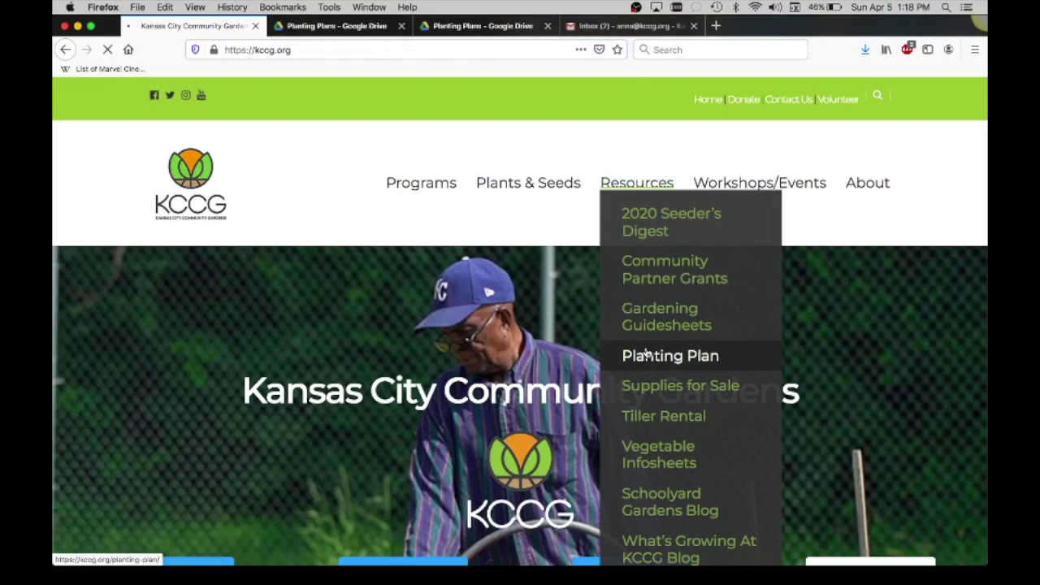
Scroll past the hero image to the benefits and How To Create a Planting Plan section.
scroll(648, 352, down, 1)
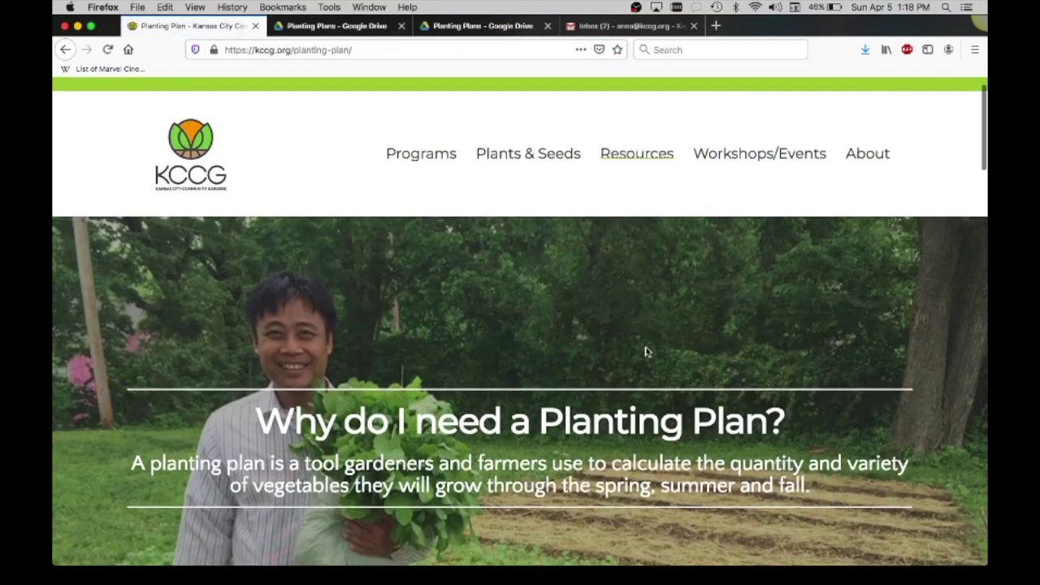
scroll(854, 327, down, 2)
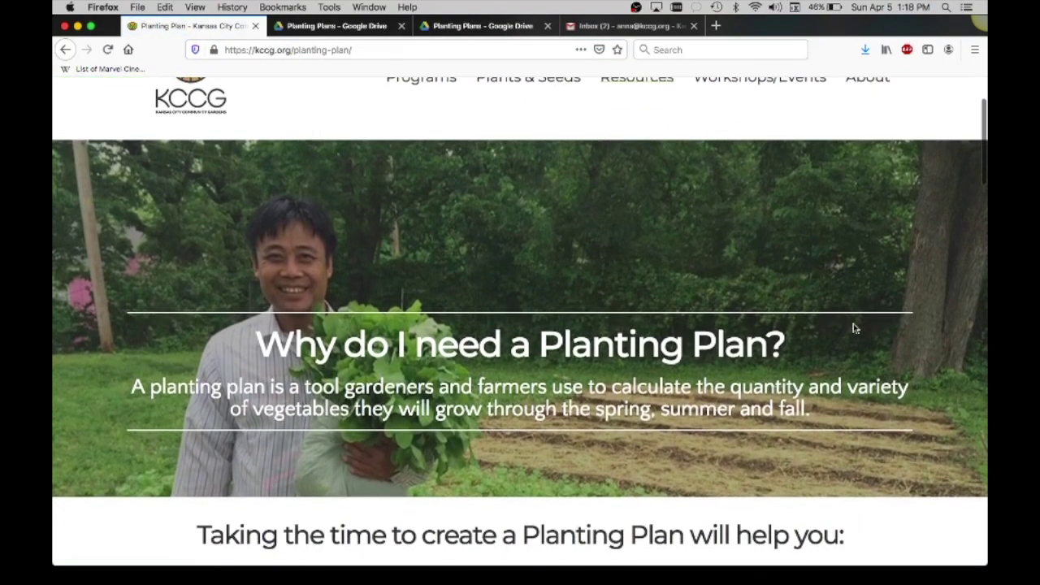
scroll(854, 327, down, 1)
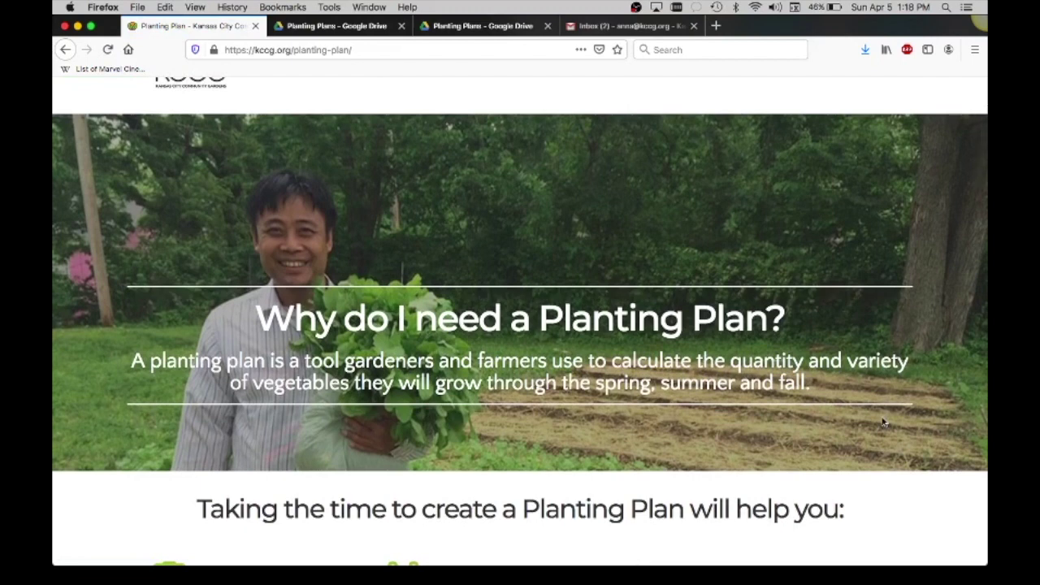
scroll(884, 422, down, 1)
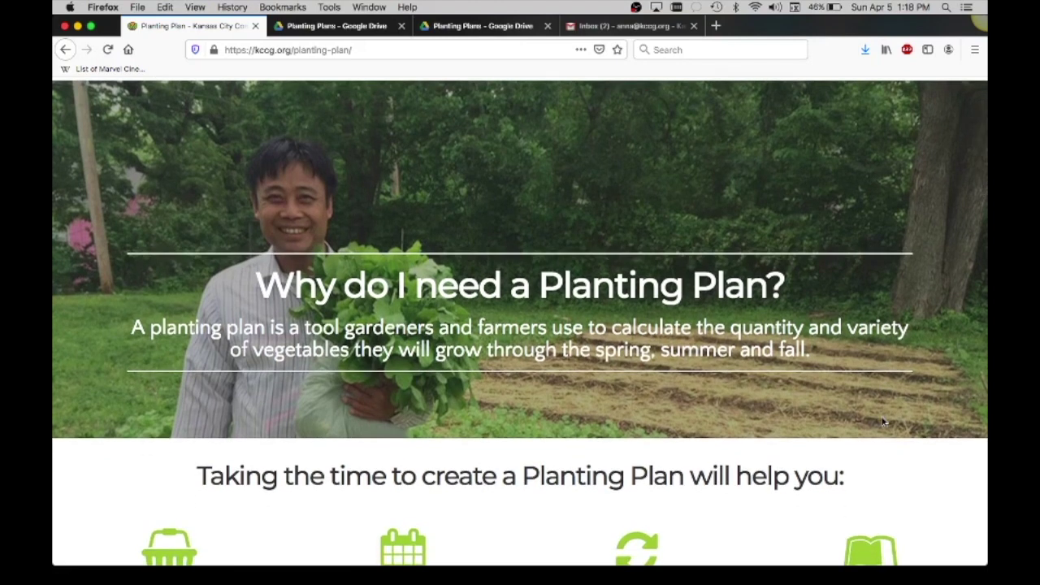
scroll(884, 422, down, 1)
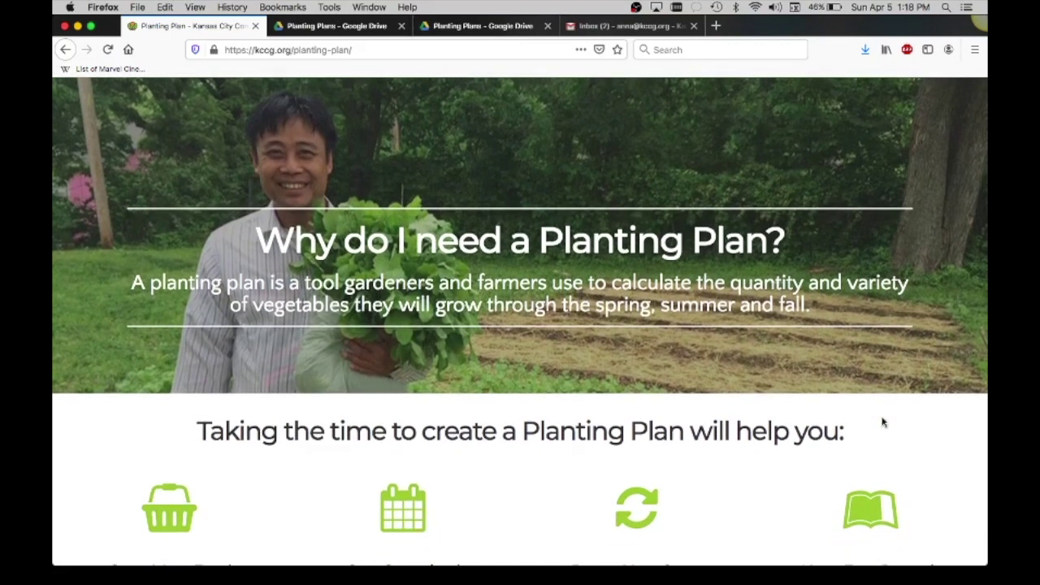
scroll(884, 422, down, 3)
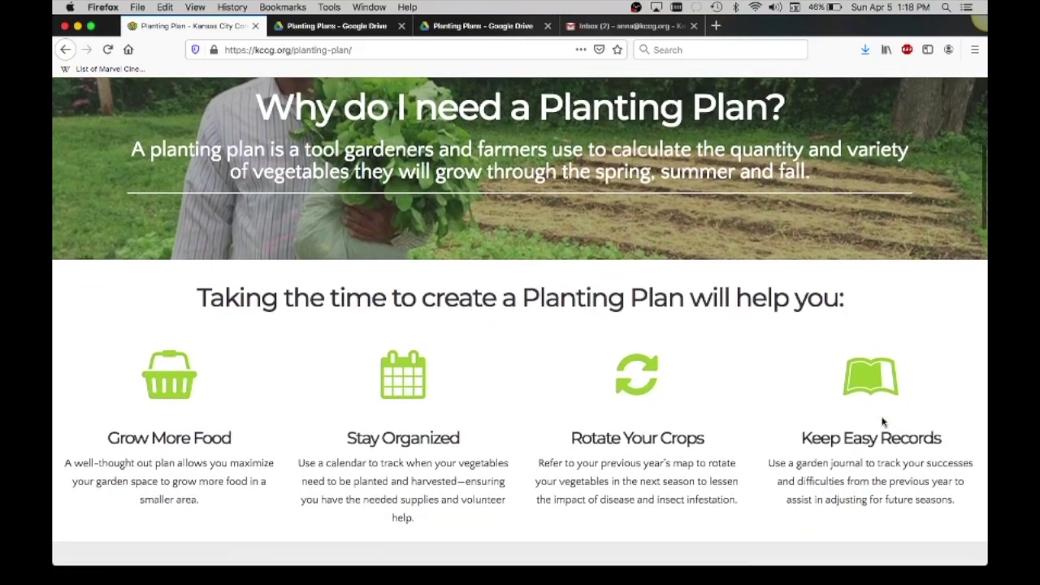
scroll(884, 422, down, 1)
scroll(883, 419, down, 1)
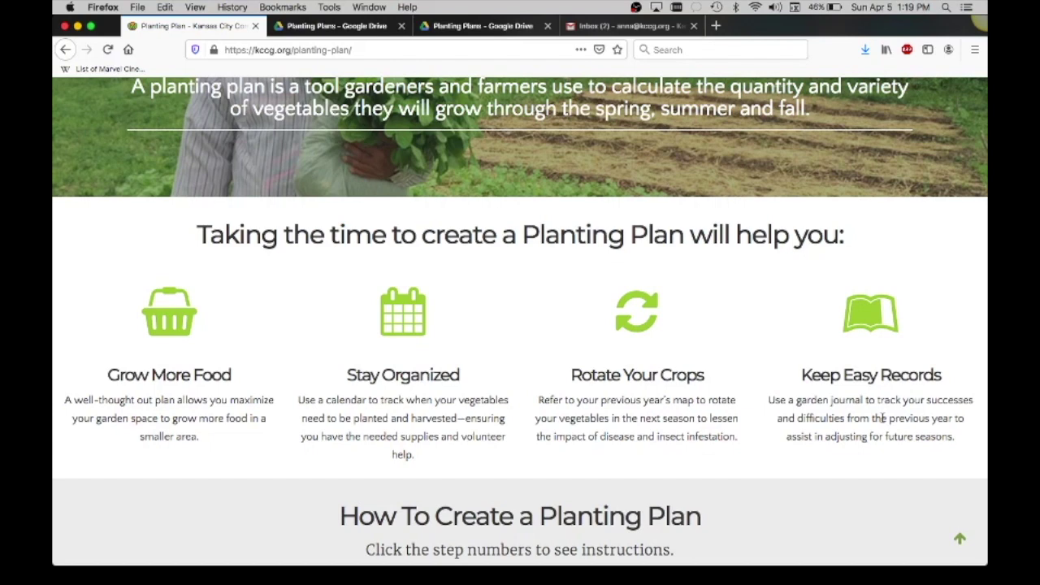
scroll(819, 473, down, 1)
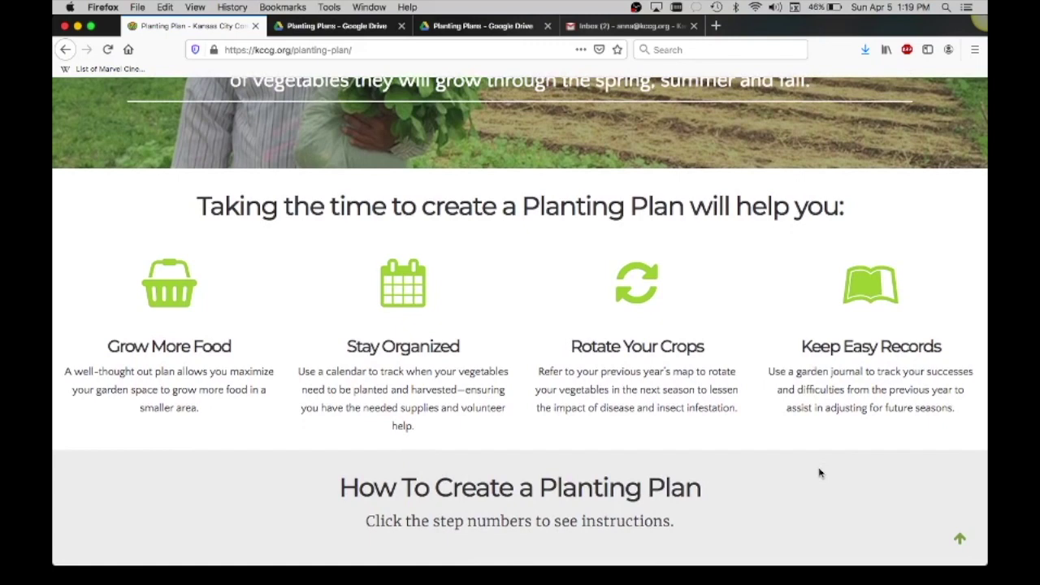
scroll(818, 472, down, 1)
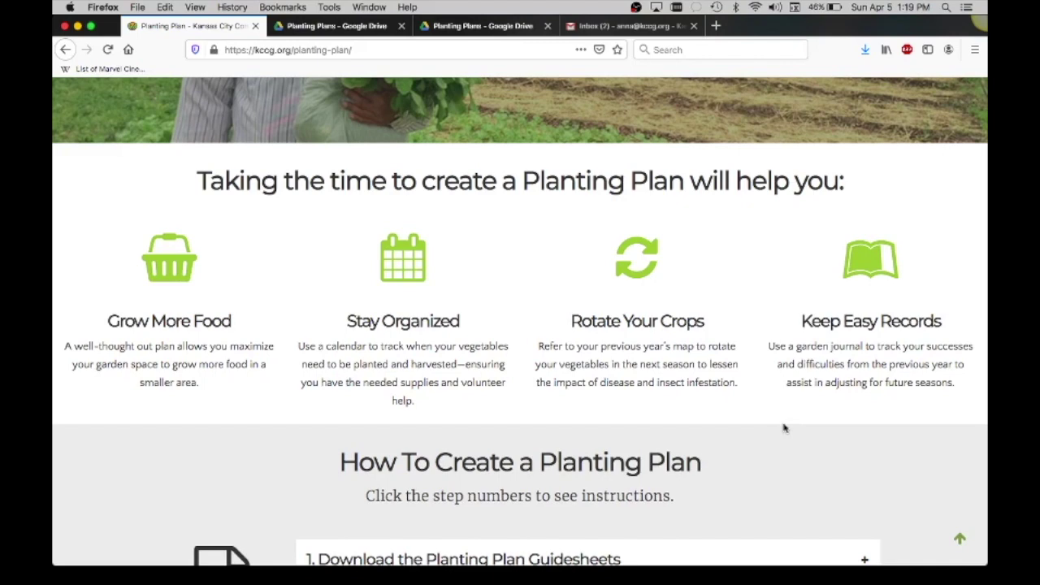
Scroll down to step 1, Download the Planting Plan Guidesheets, and expand it.
scroll(784, 428, down, 1)
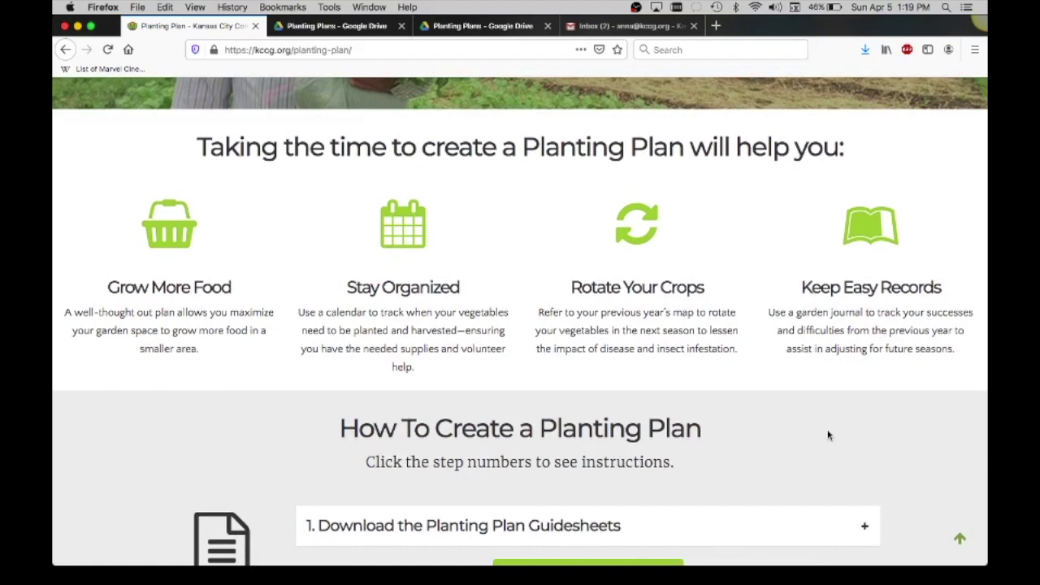
scroll(827, 433, down, 2)
scroll(876, 383, down, 1)
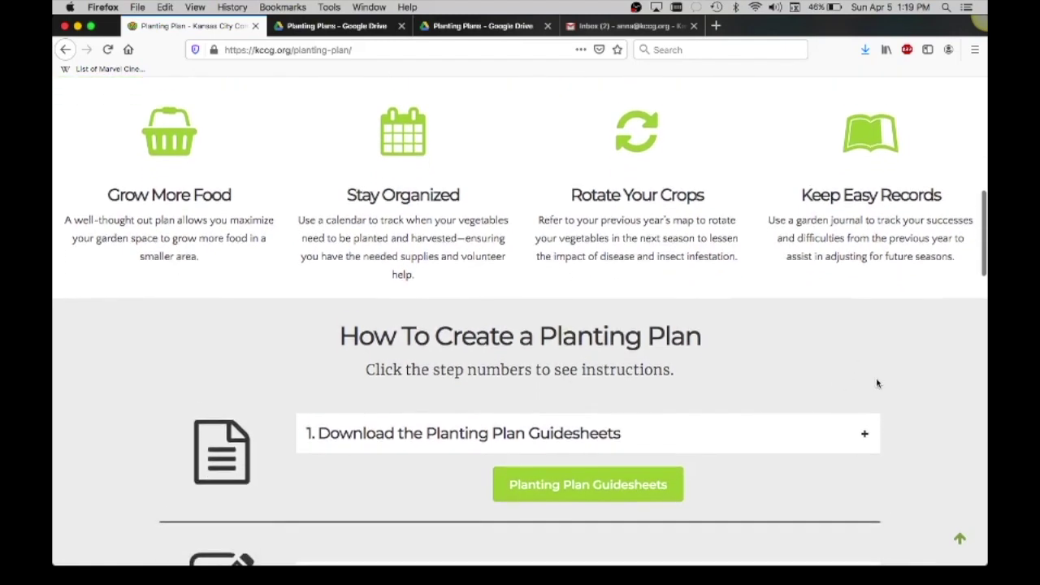
scroll(911, 389, down, 2)
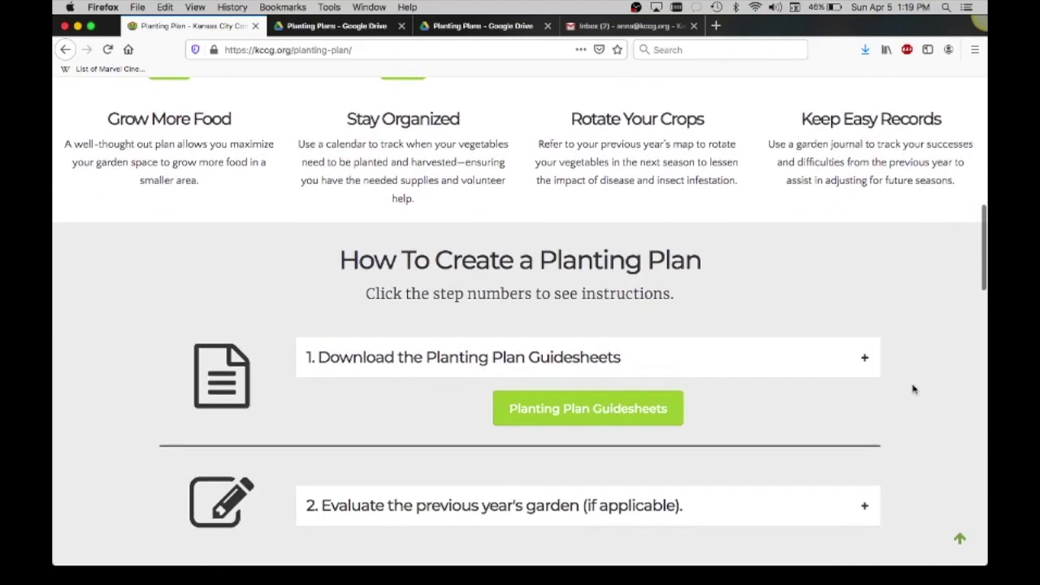
scroll(911, 389, down, 1)
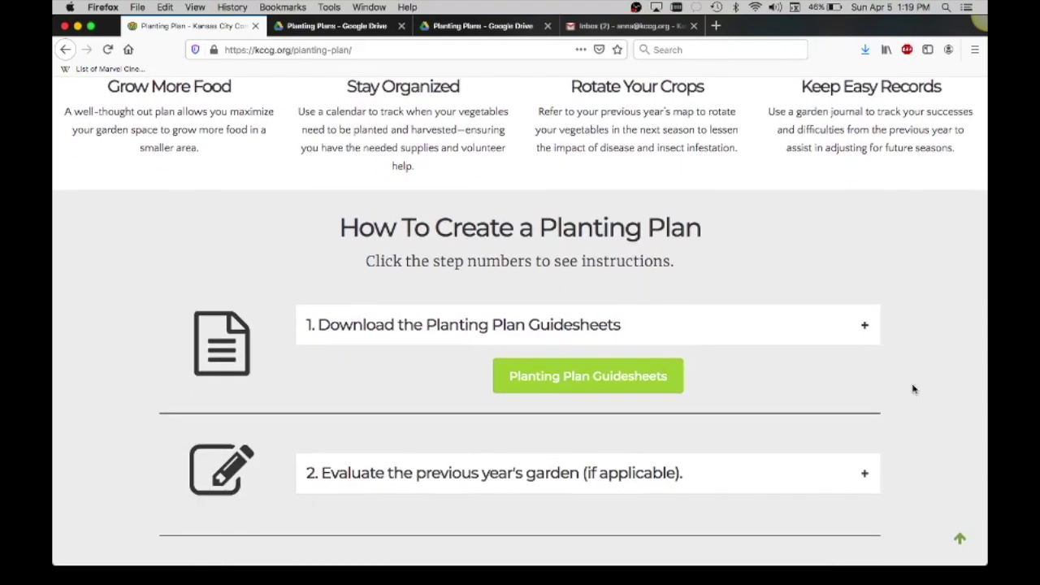
scroll(913, 389, down, 2)
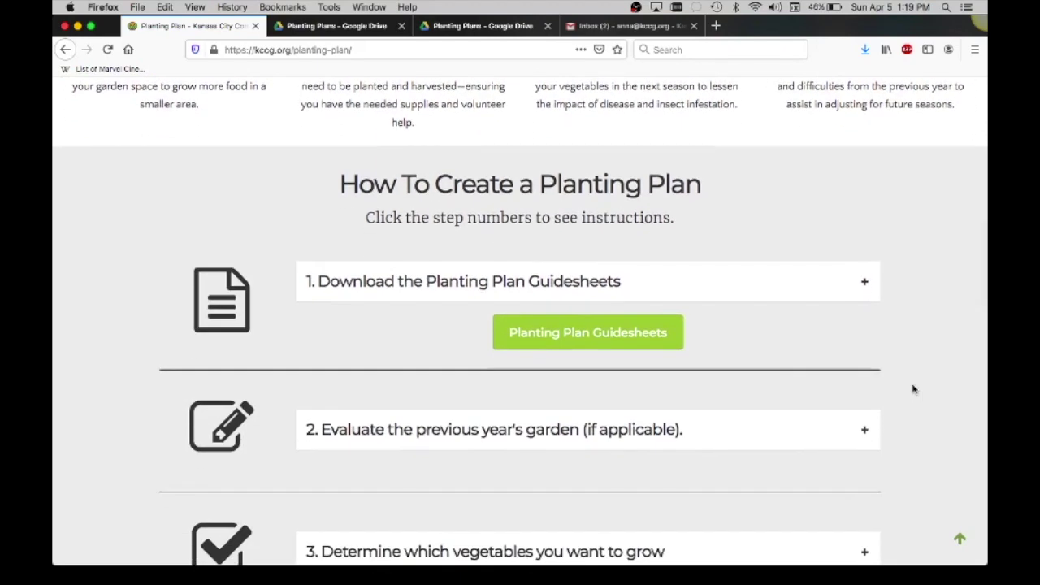
scroll(914, 389, down, 1)
scroll(913, 389, down, 1)
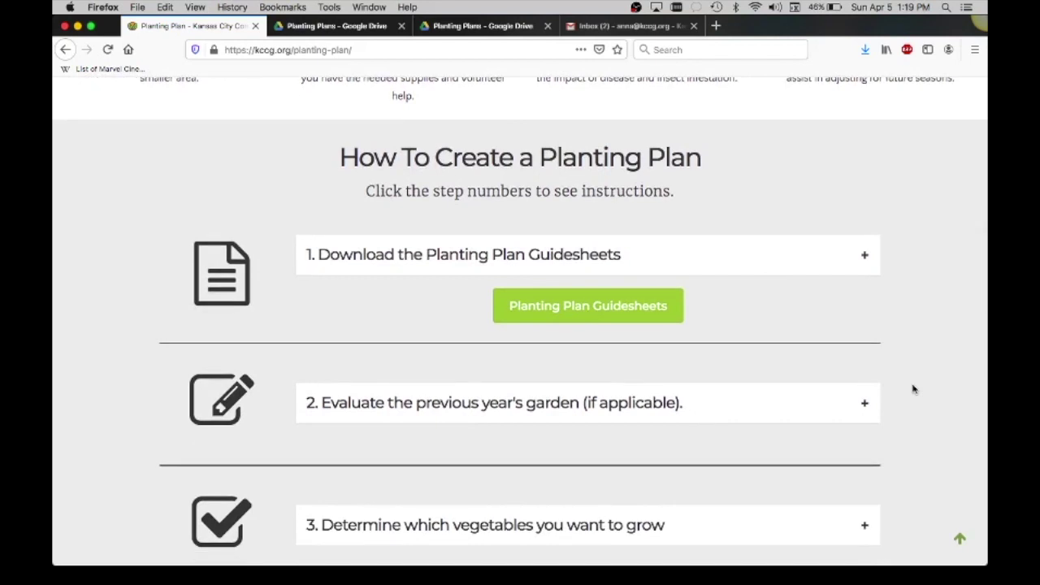
scroll(913, 390, down, 1)
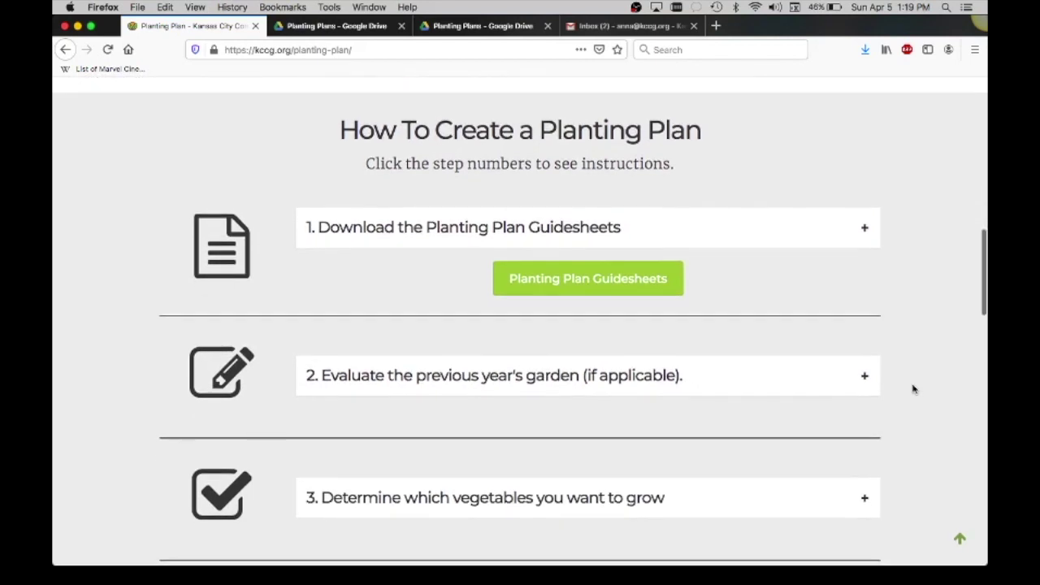
scroll(914, 389, down, 1)
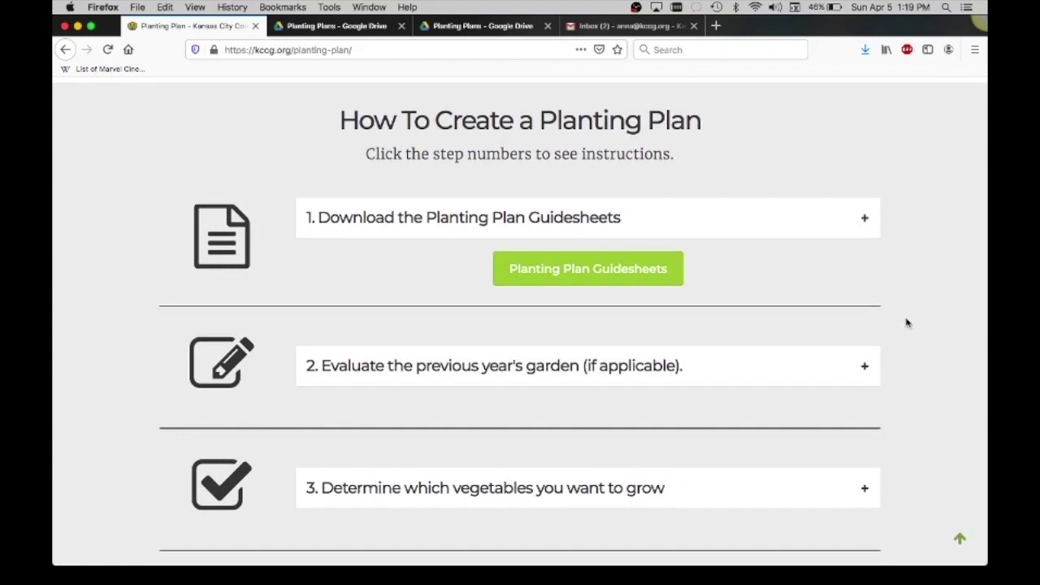
click(796, 235)
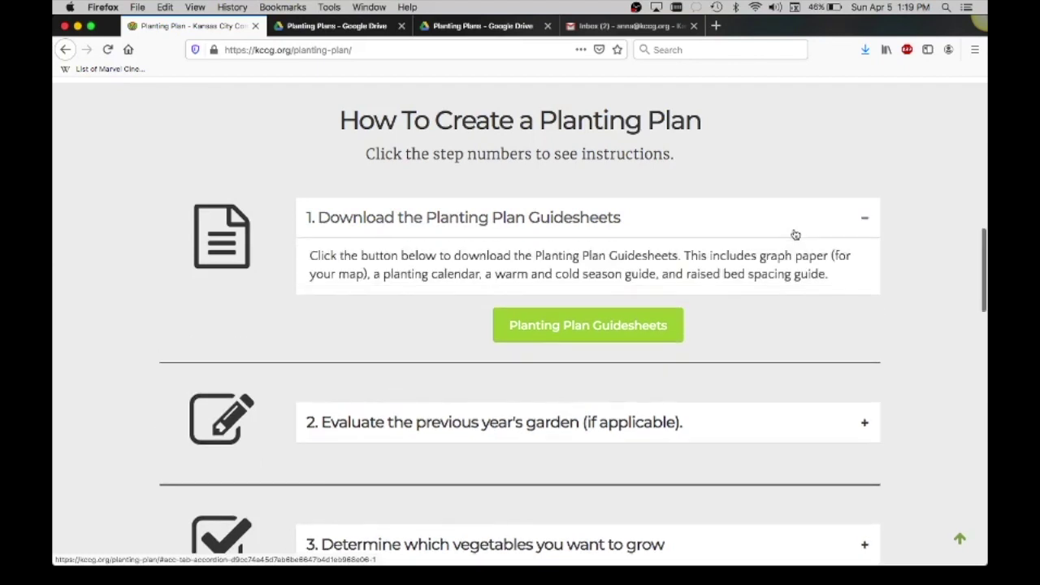
scroll(780, 349, down, 1)
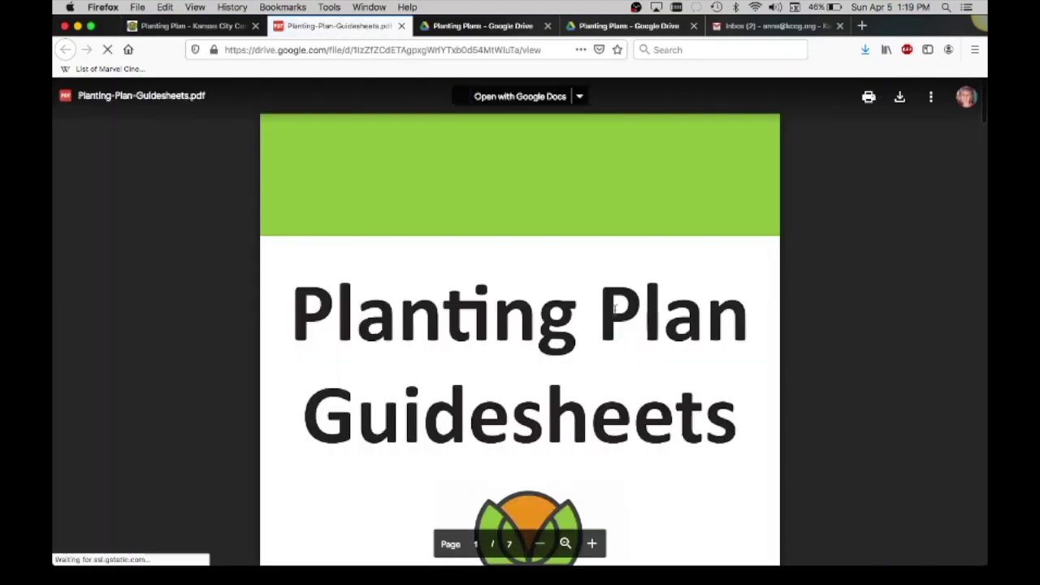
Scroll the Guidesheets PDF to the Cool and Warm Season Vegetable Growing Guide on page 2.
scroll(810, 412, down, 3)
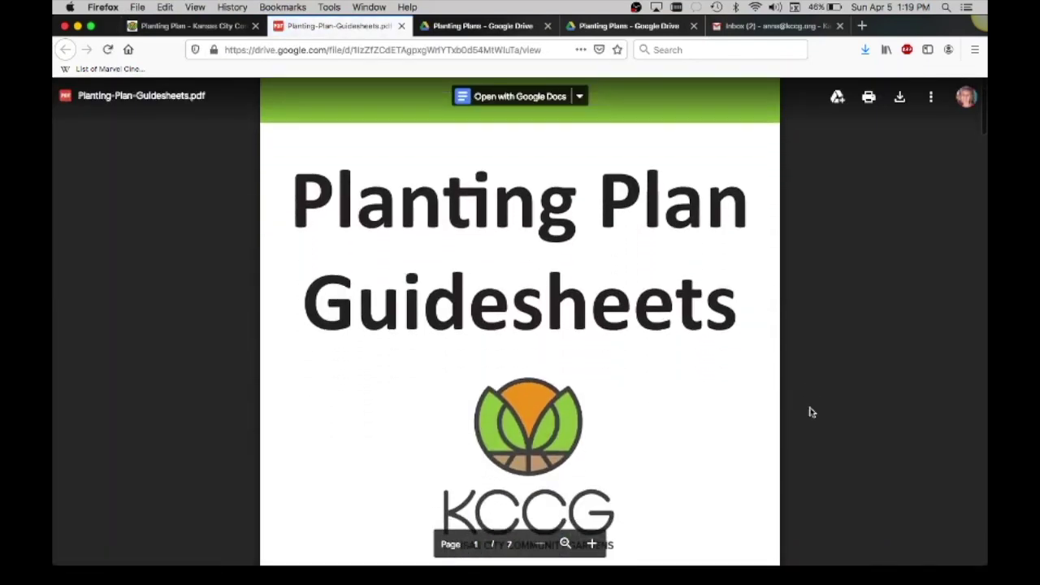
scroll(810, 412, down, 5)
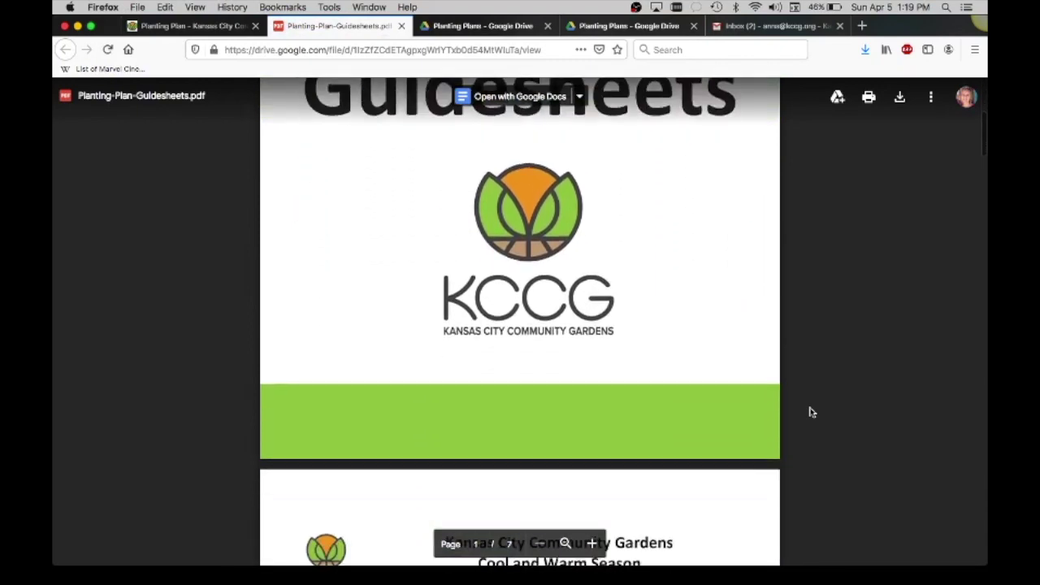
scroll(810, 412, down, 10)
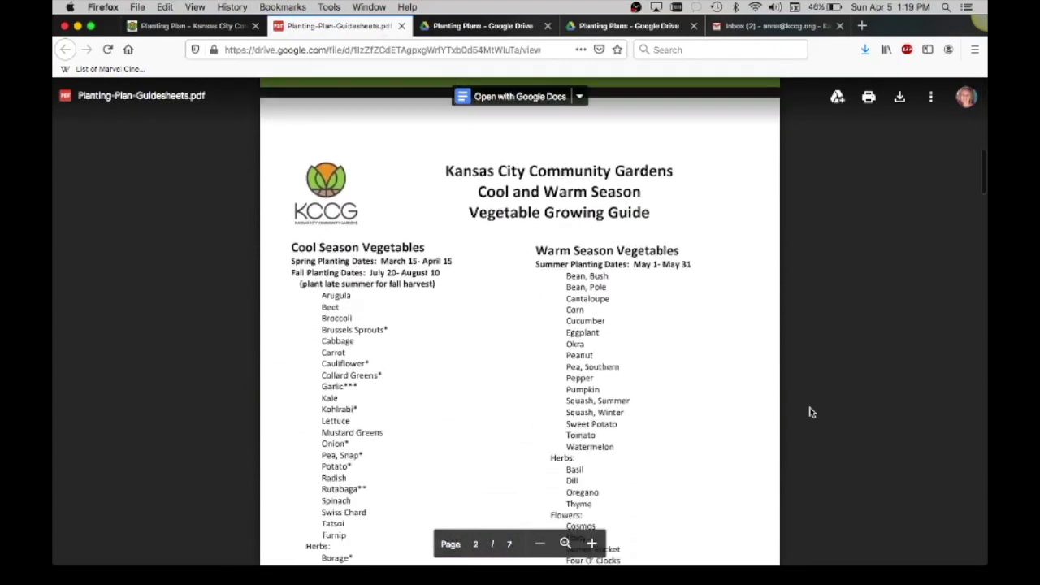
scroll(810, 412, down, 2)
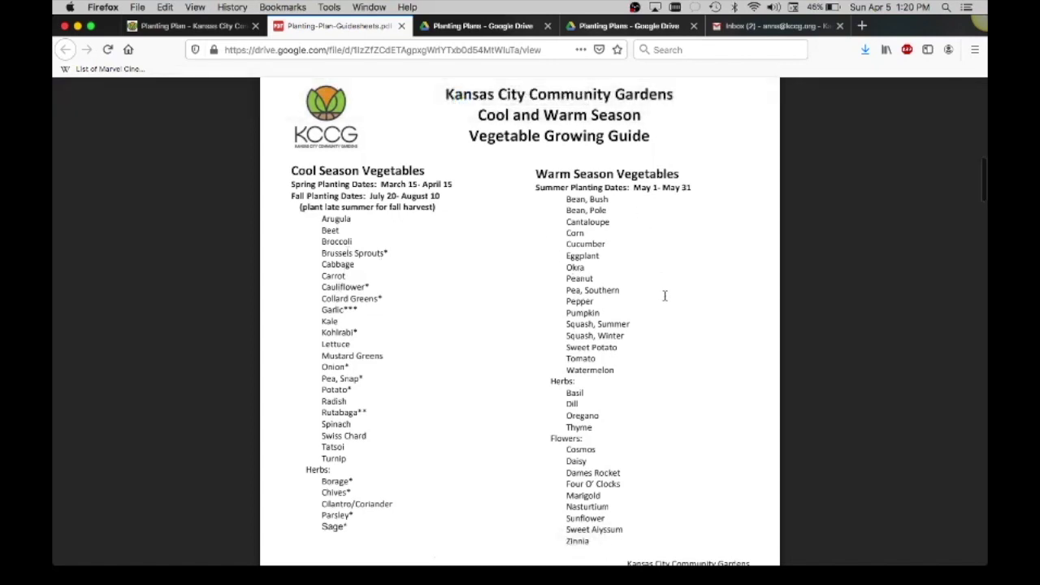
scroll(664, 296, down, 2)
scroll(664, 296, down, 2)
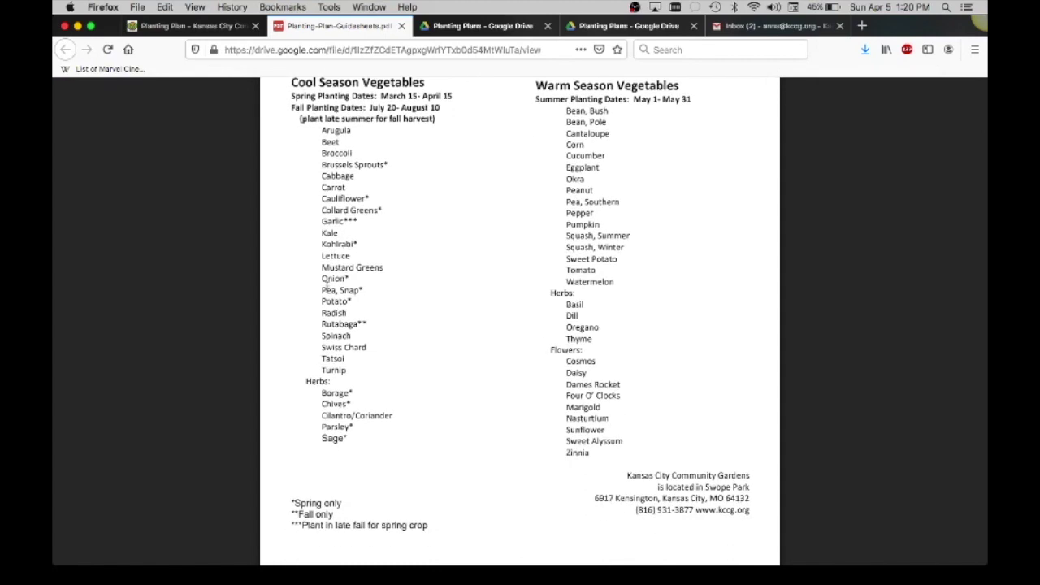
scroll(359, 297, up, 1)
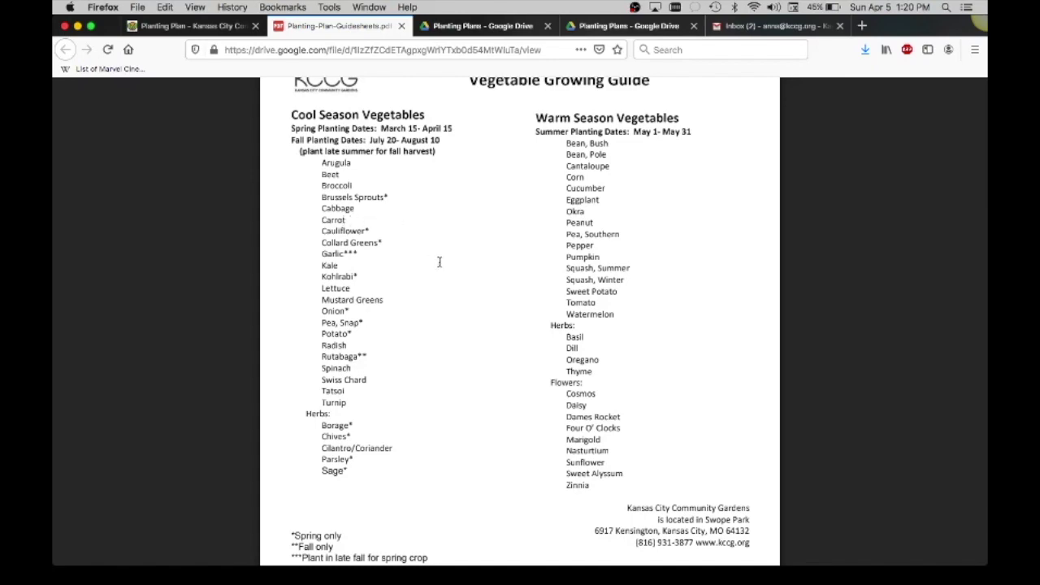
Scroll past the planting calendar to page 4's Raised Bed Planting Guide spacing table.
scroll(439, 262, down, 10)
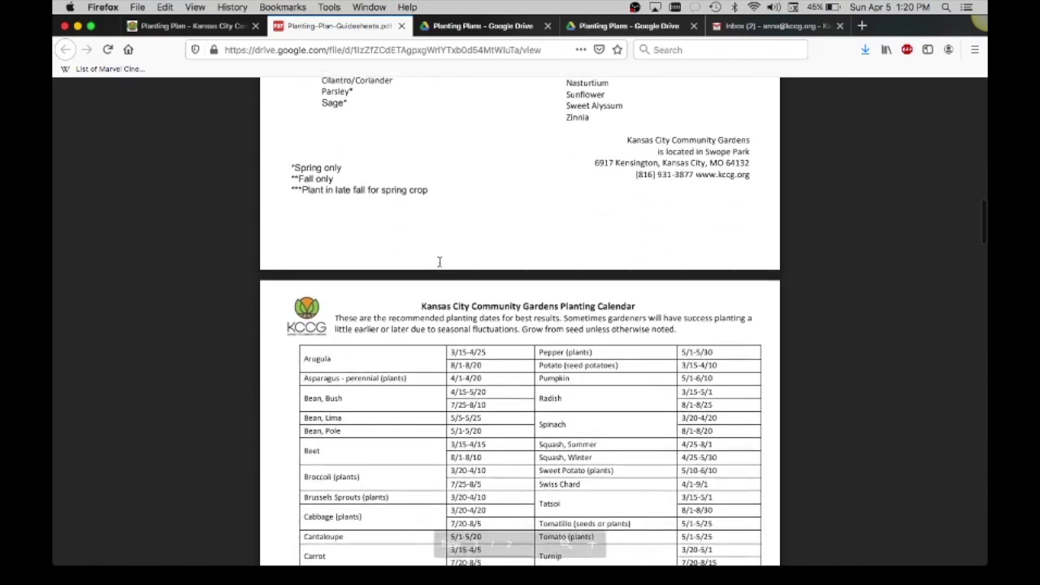
scroll(438, 262, down, 3)
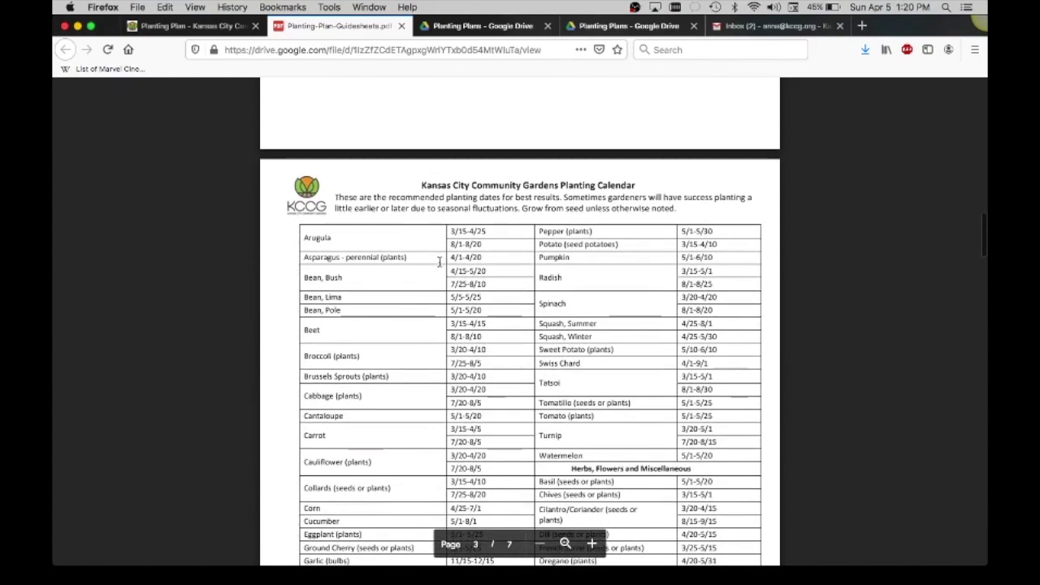
scroll(439, 262, down, 1)
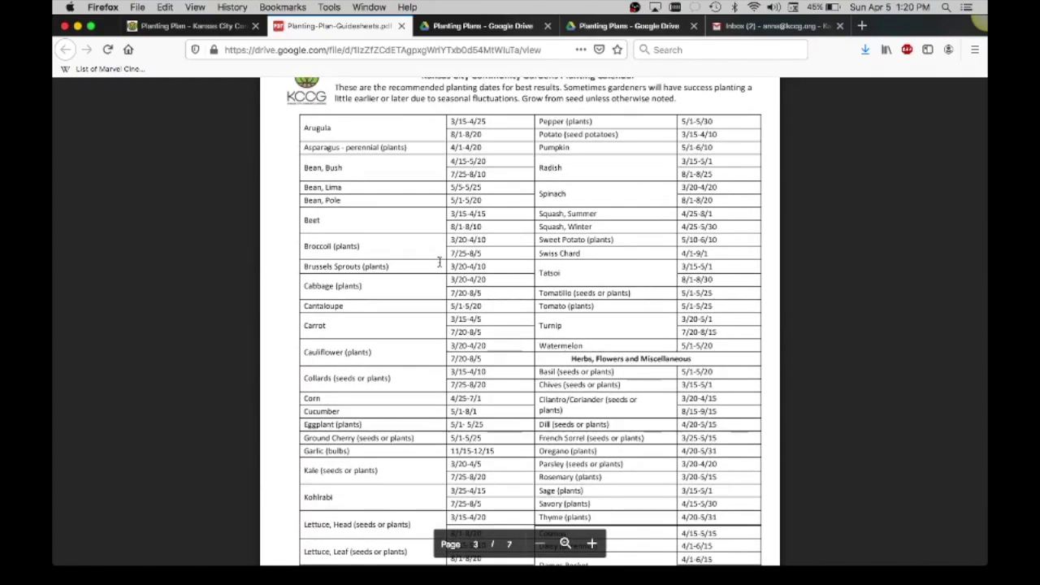
scroll(439, 261, down, 3)
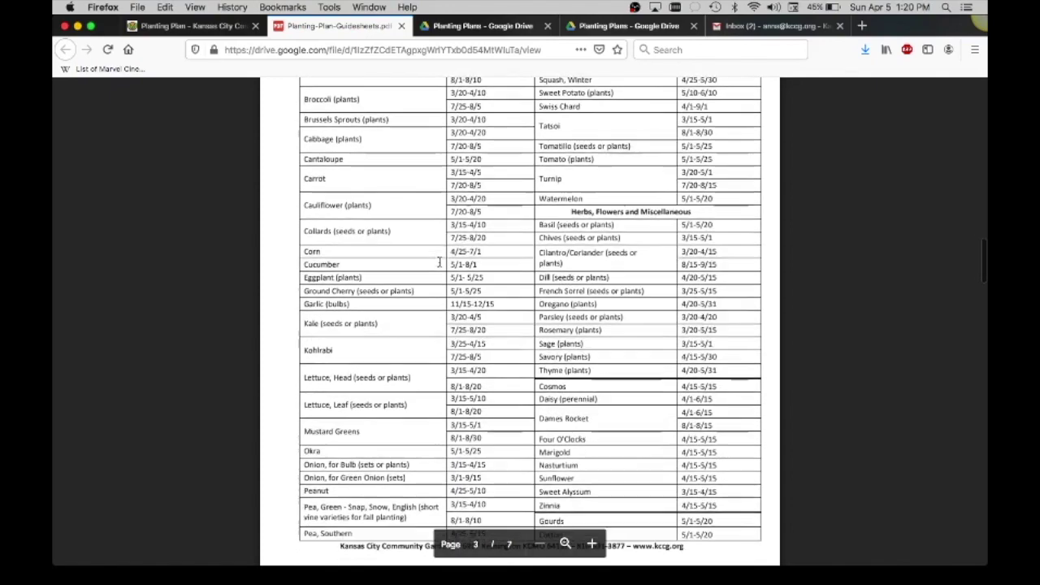
scroll(438, 261, down, 8)
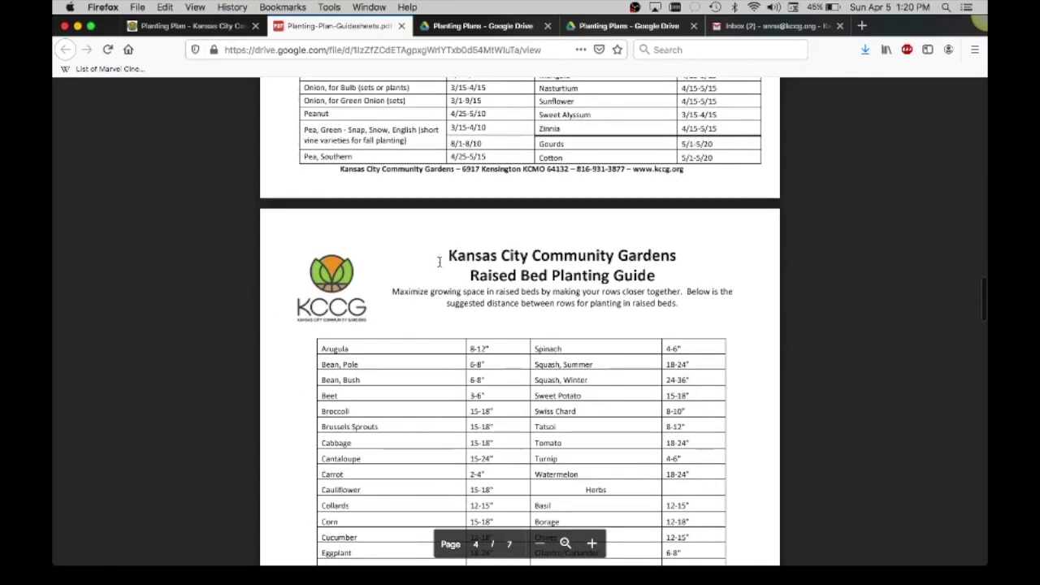
scroll(439, 261, down, 2)
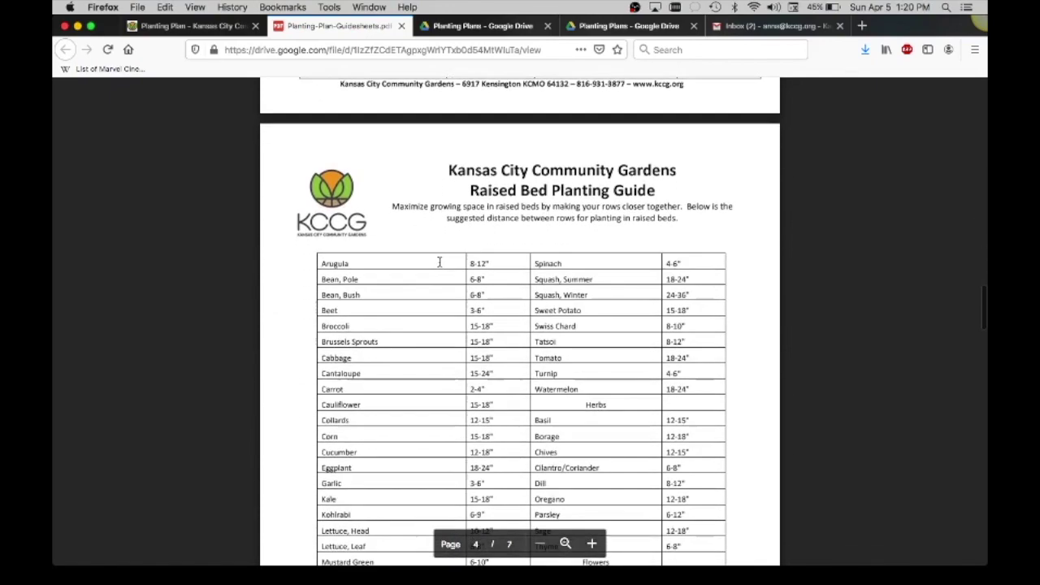
scroll(439, 262, down, 3)
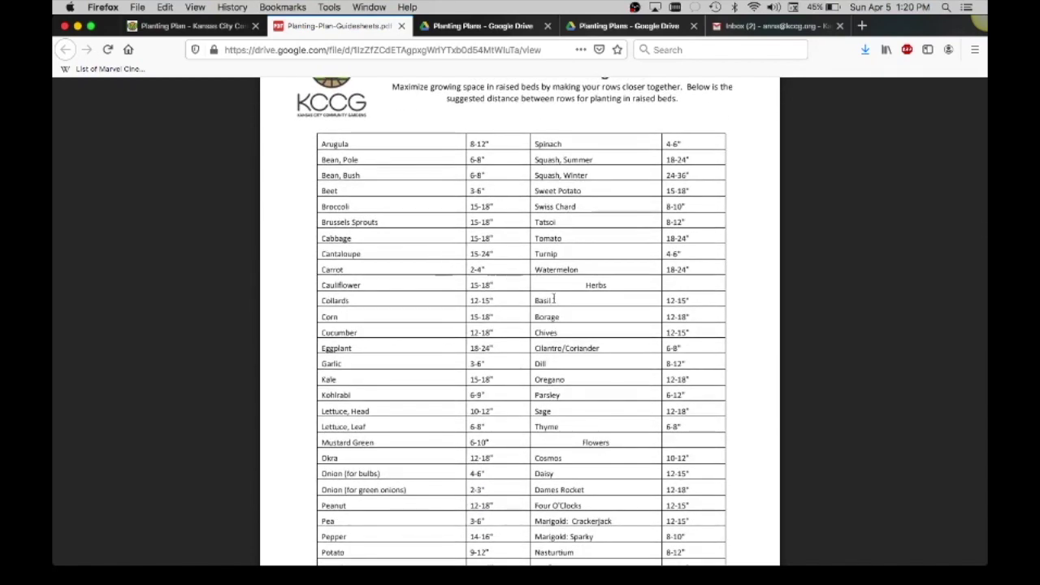
scroll(548, 296, down, 3)
Scroll through the Spring and Summer grid sheets to the Fall grid, page 7 of 7.
scroll(553, 299, down, 10)
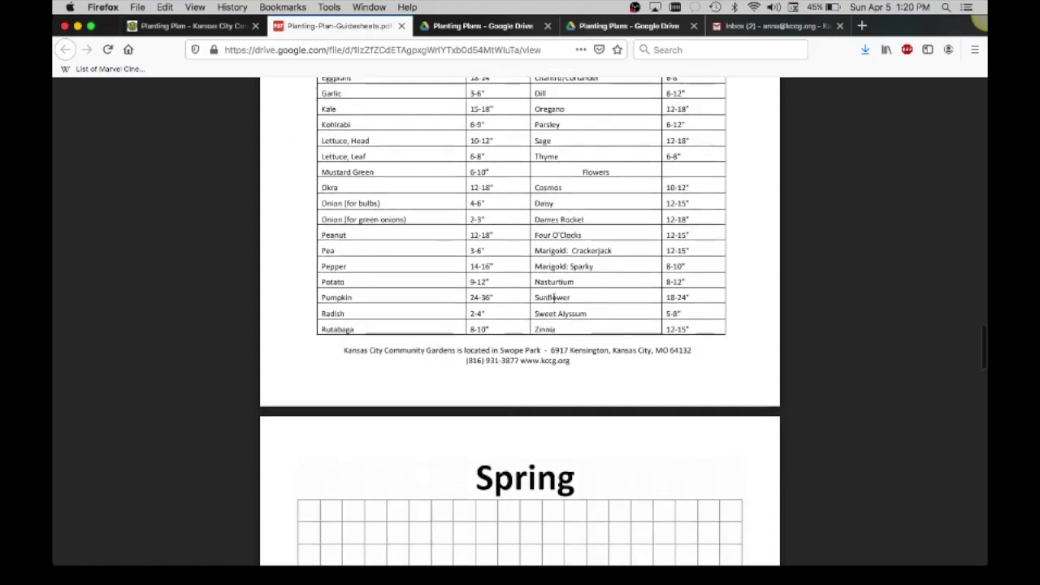
scroll(553, 298, down, 3)
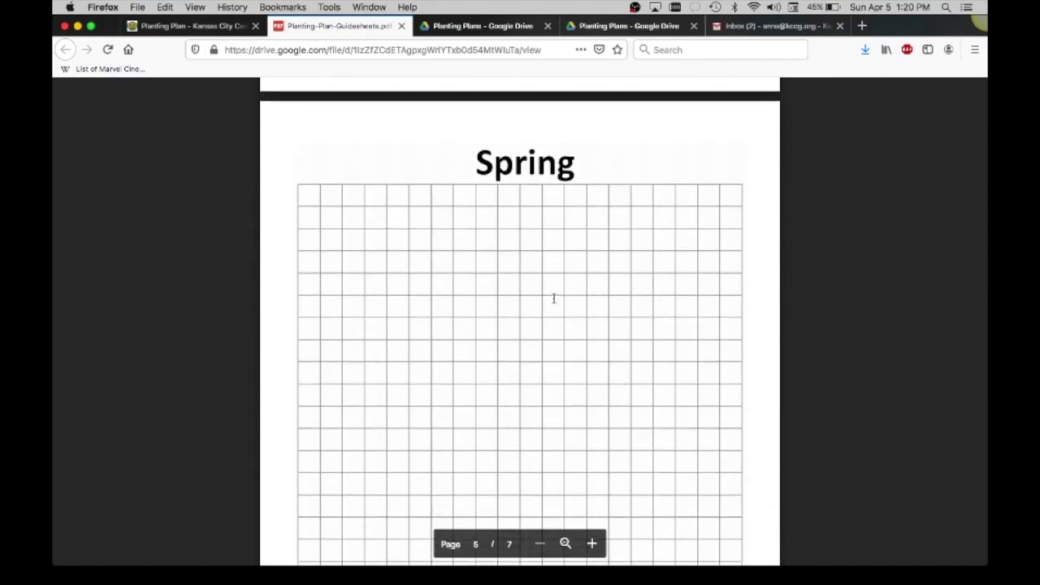
scroll(554, 298, down, 2)
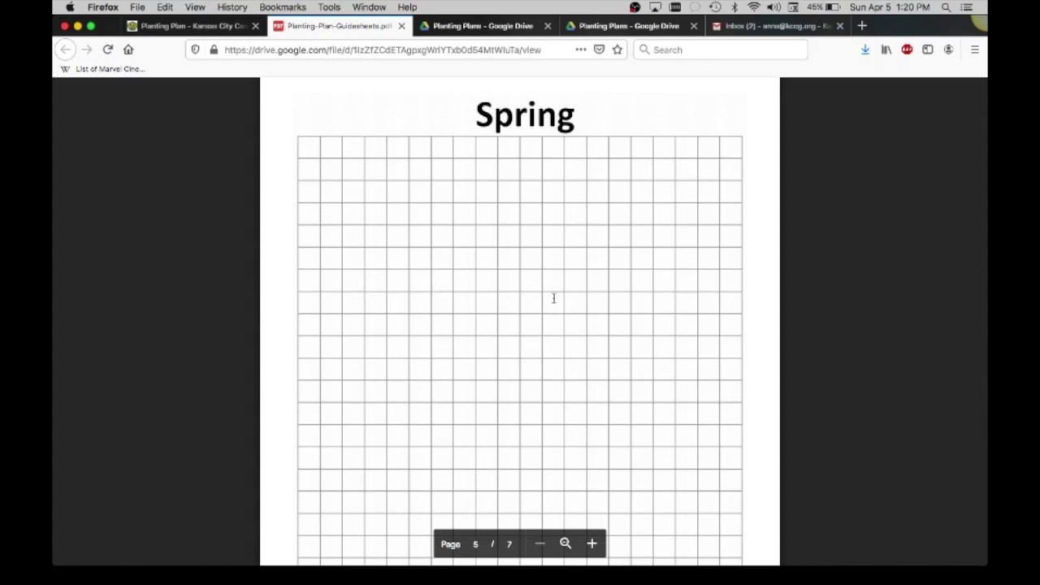
scroll(553, 298, down, 1)
scroll(554, 298, down, 4)
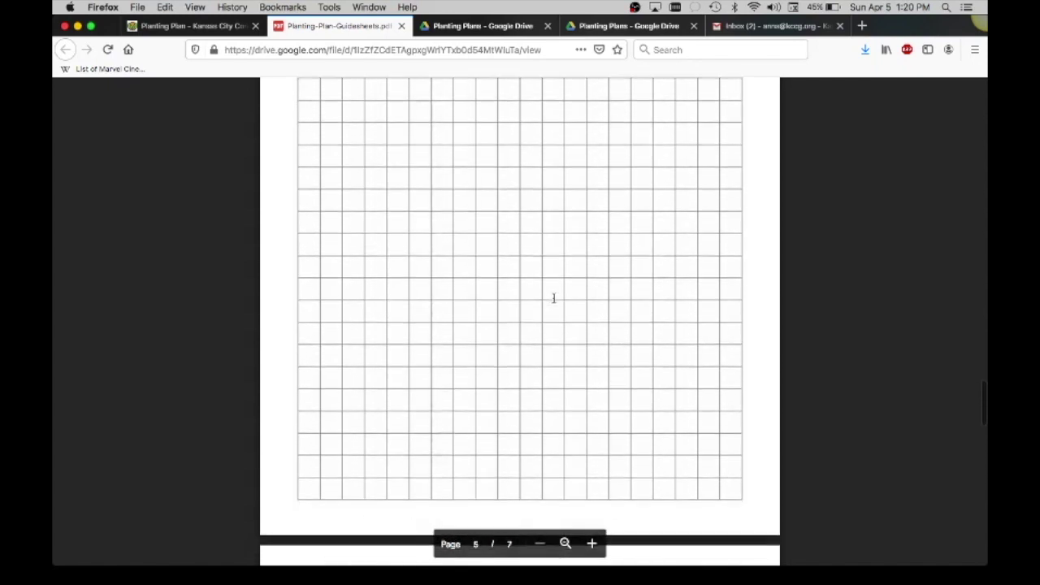
scroll(553, 298, down, 3)
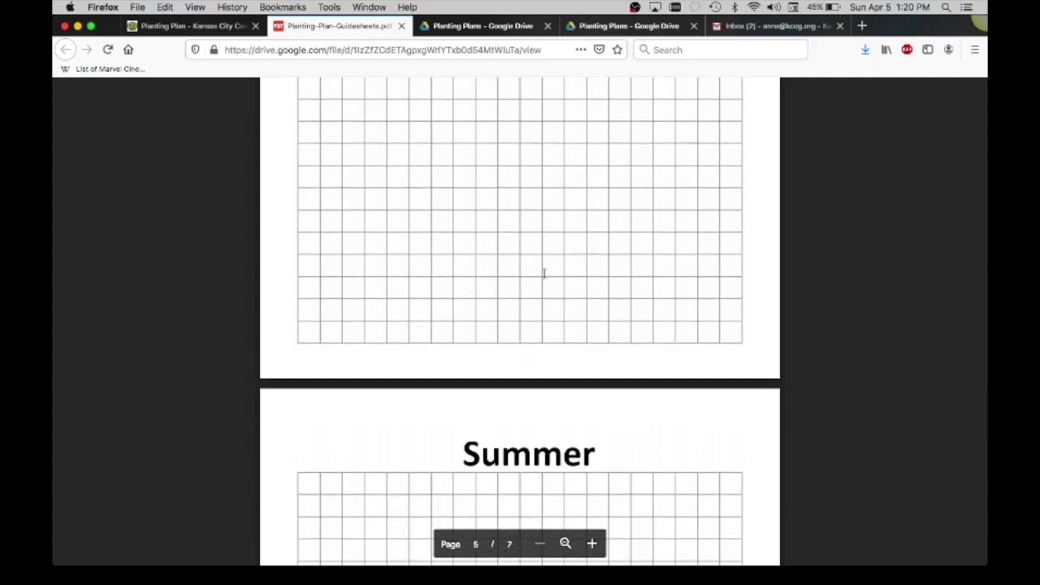
scroll(535, 259, up, 10)
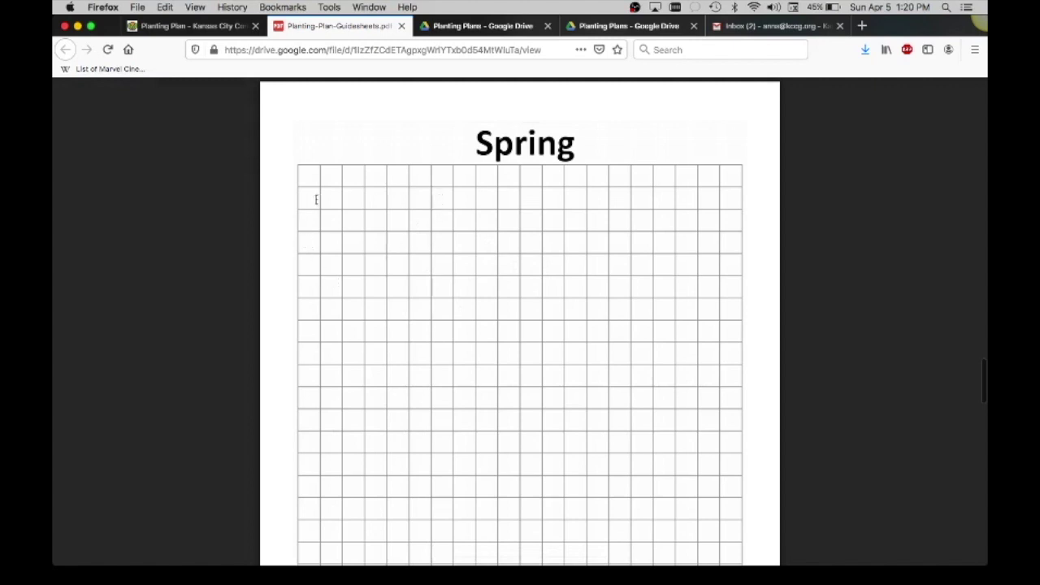
scroll(447, 268, down, 2)
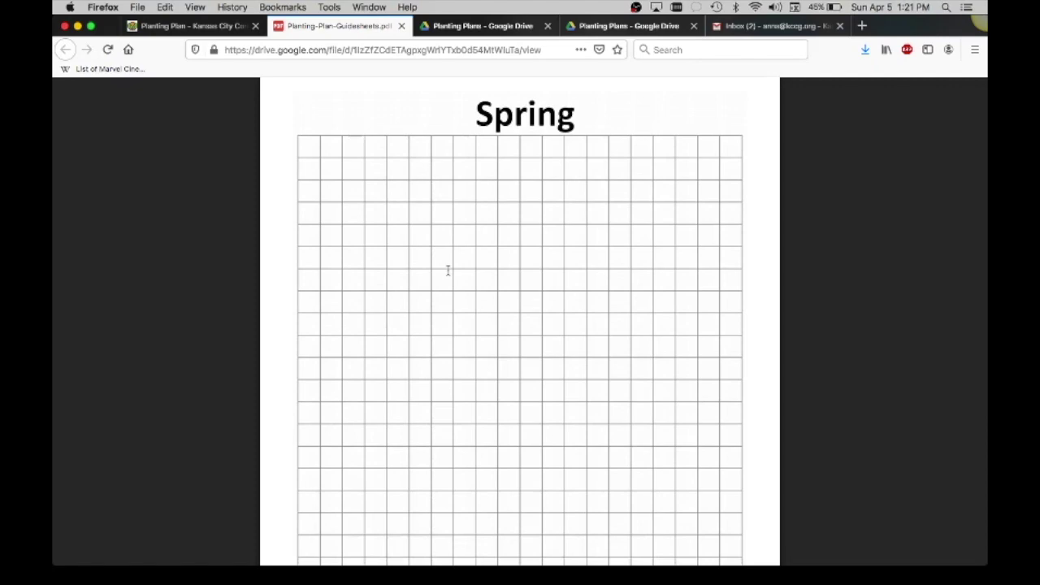
scroll(622, 281, down, 15)
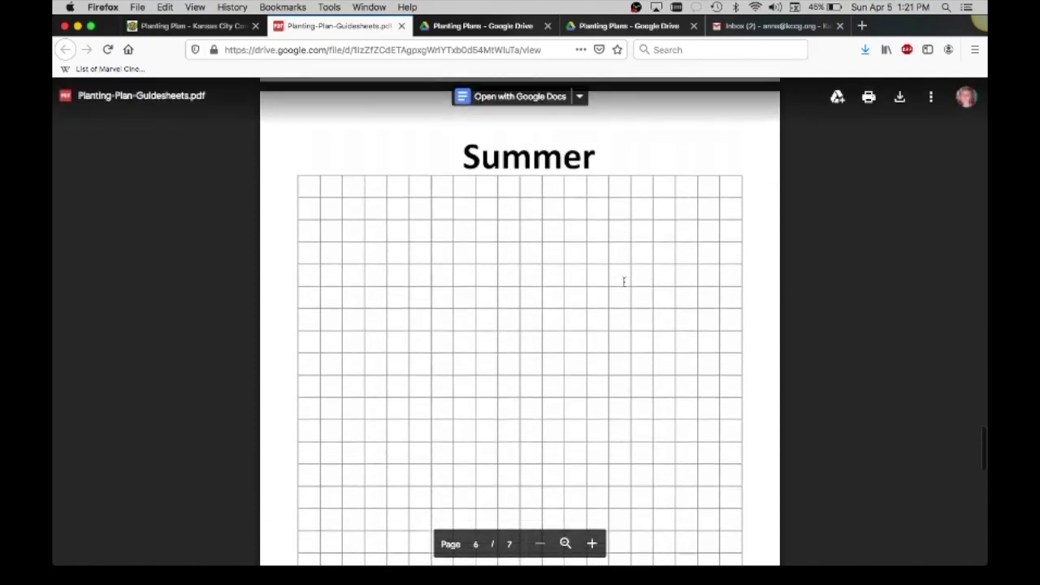
scroll(624, 282, down, 3)
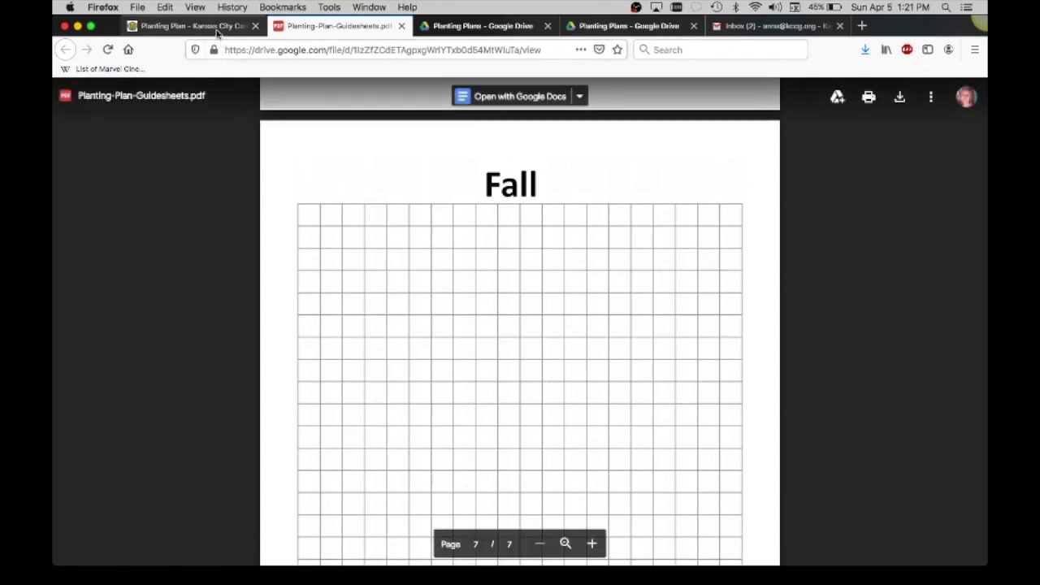
Back on kccg.org, expand steps 2, 3 and 4: evaluating, choosing vegetables, and making a map.
click(218, 29)
scroll(396, 199, down, 5)
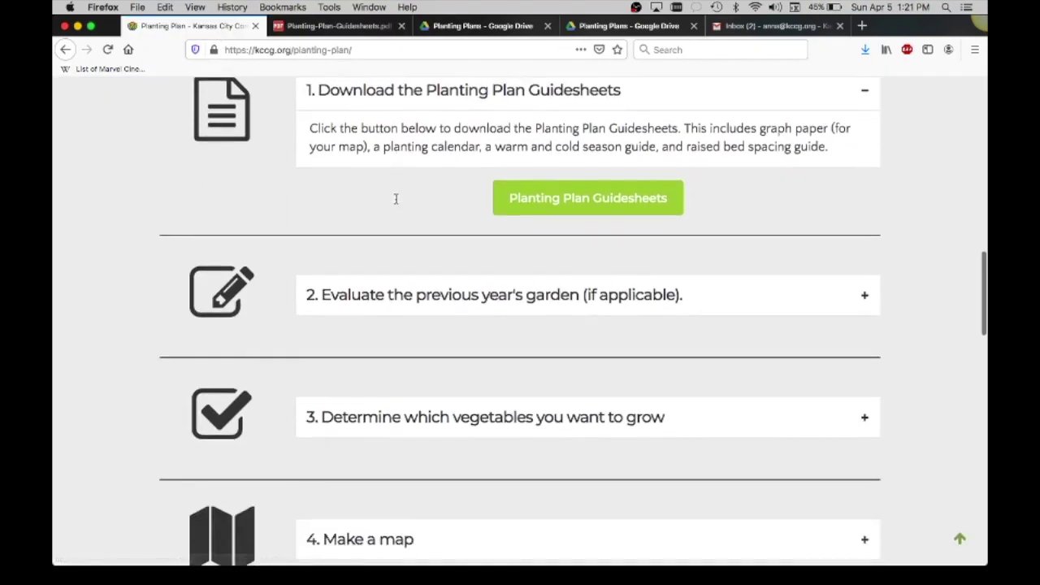
click(432, 290)
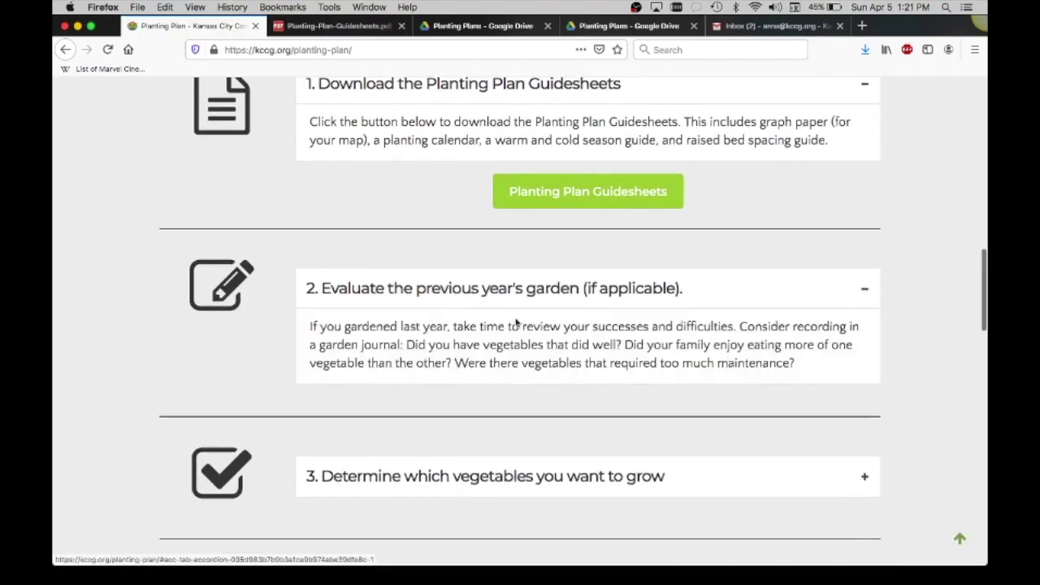
scroll(529, 333, down, 3)
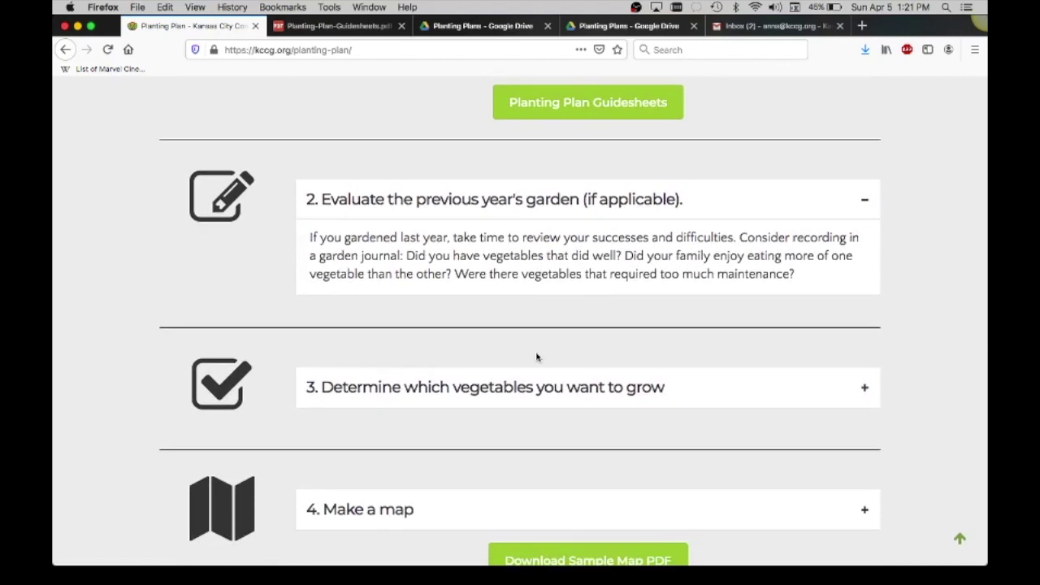
scroll(536, 357, down, 3)
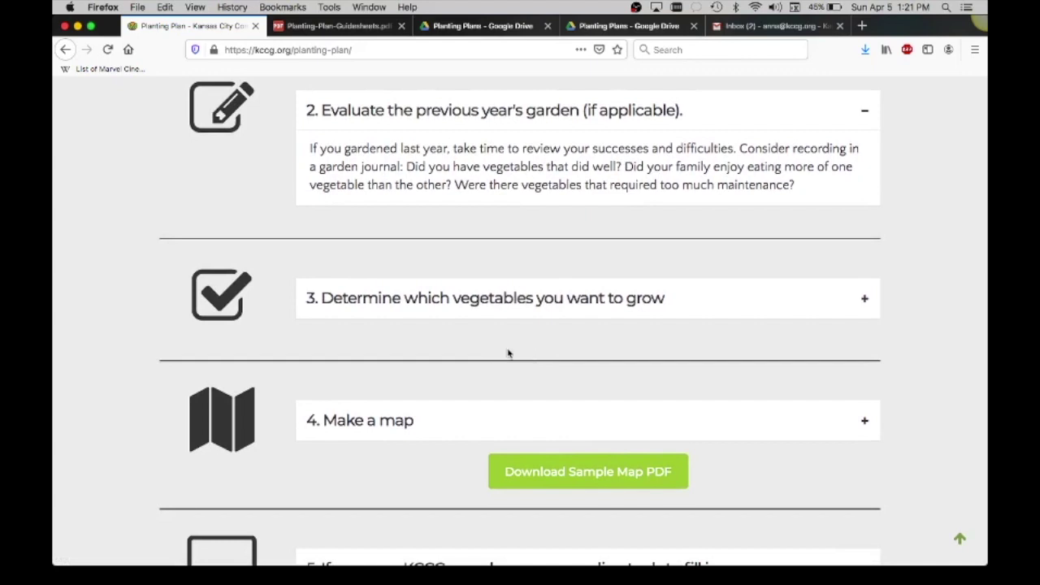
click(486, 300)
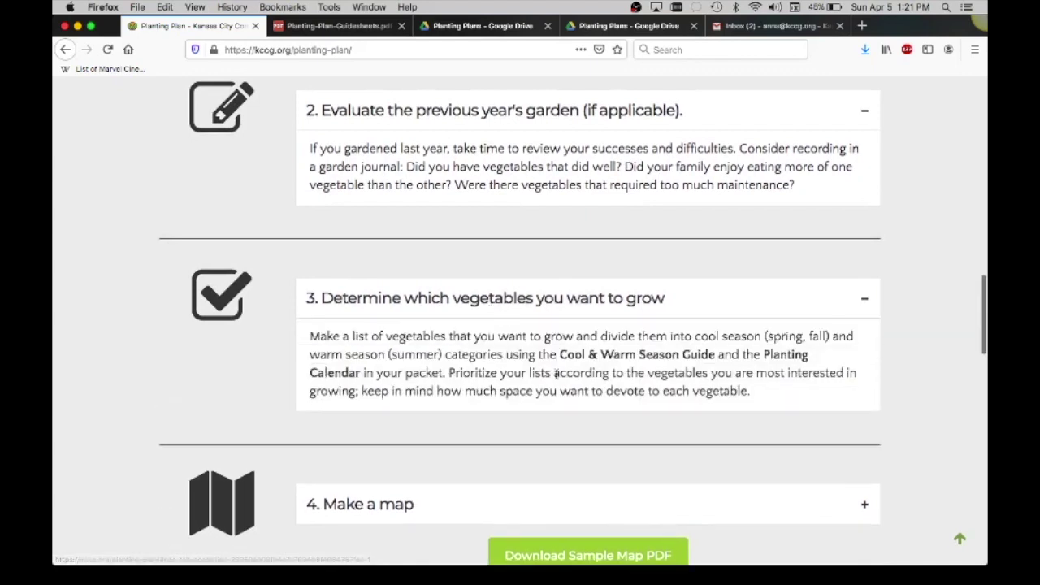
scroll(557, 373, down, 1)
scroll(556, 373, down, 1)
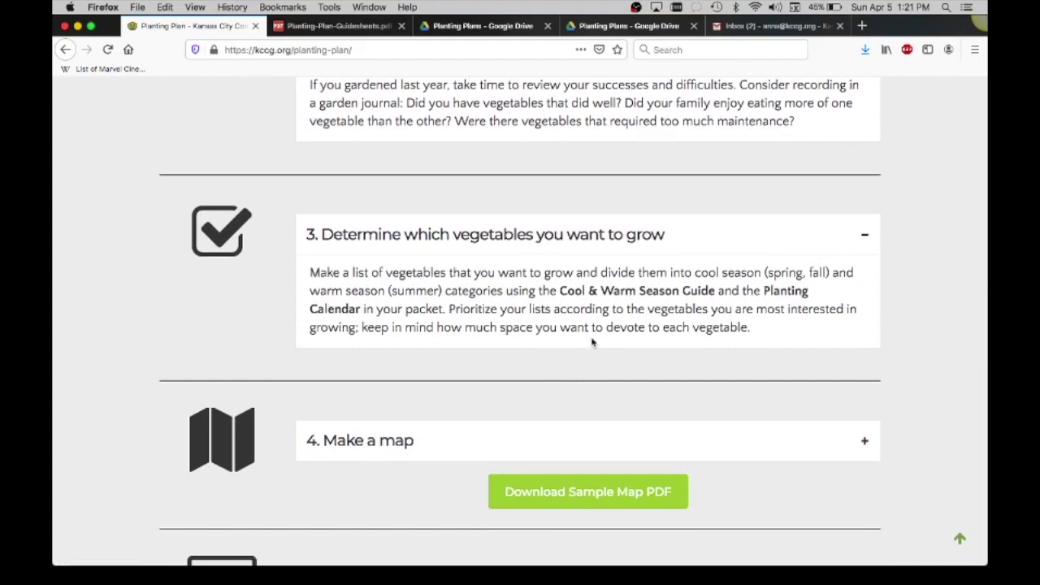
scroll(504, 268, down, 2)
scroll(503, 267, down, 3)
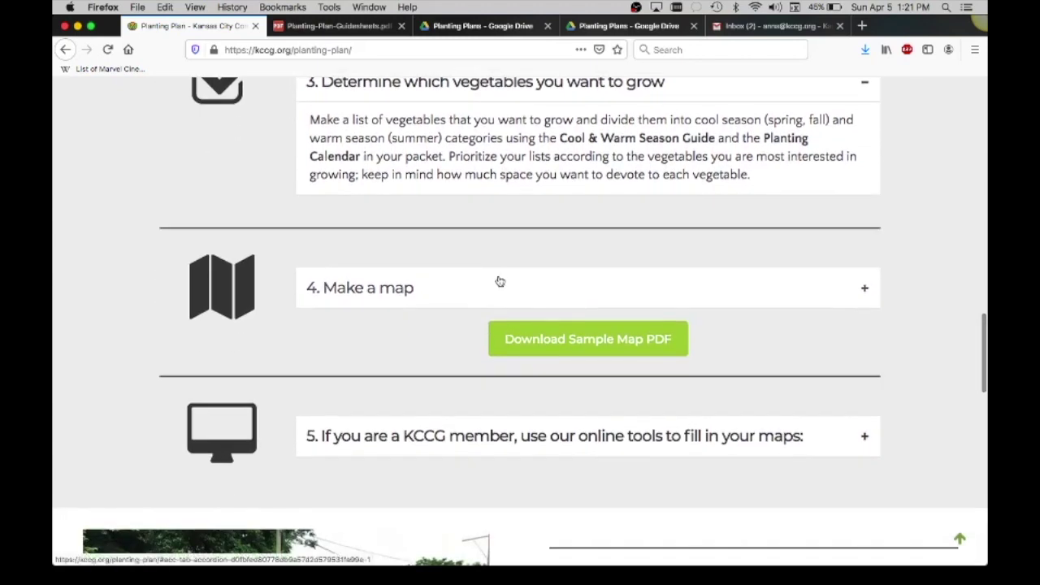
click(500, 281)
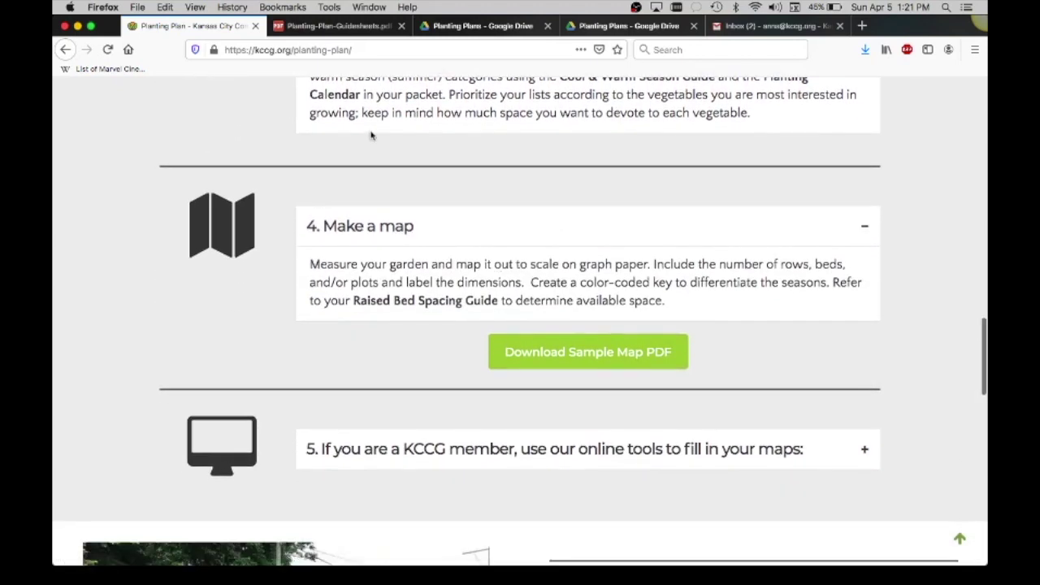
Open the Sample Map PDF in Adobe Reader and scroll to the page 2 Spring Map.
click(557, 351)
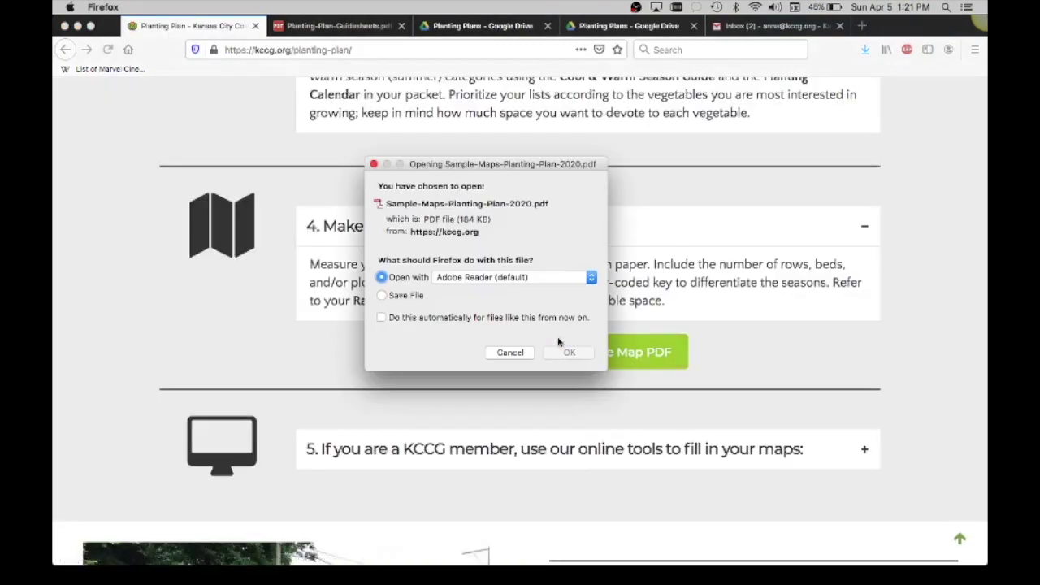
click(566, 351)
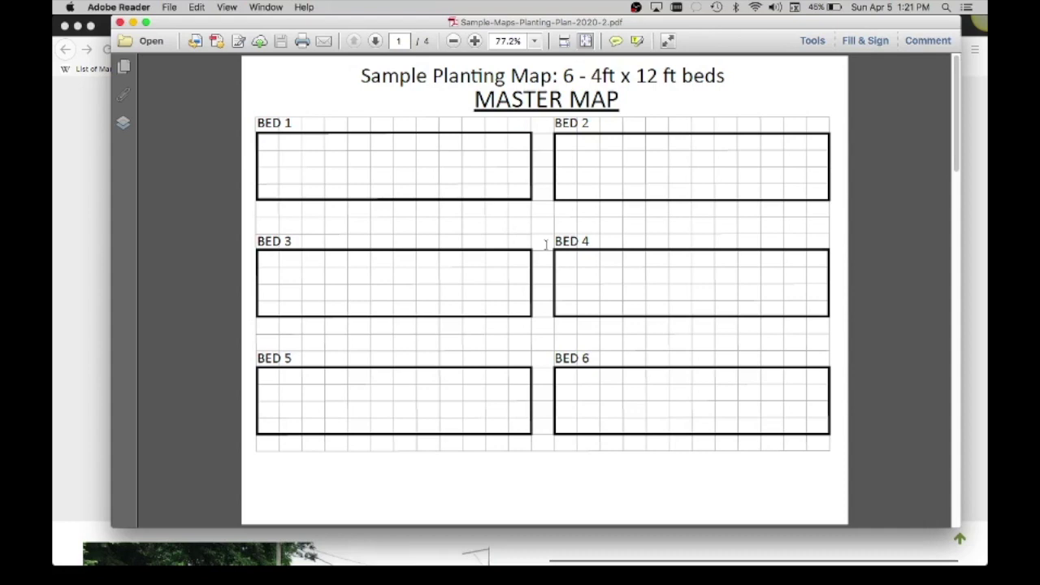
scroll(545, 244, down, 3)
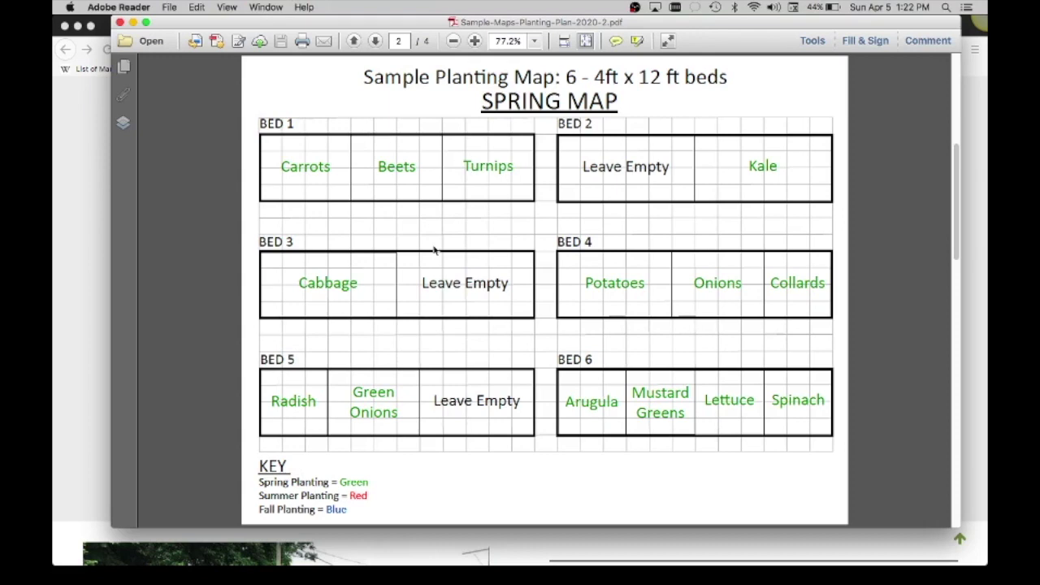
scroll(435, 250, down, 5)
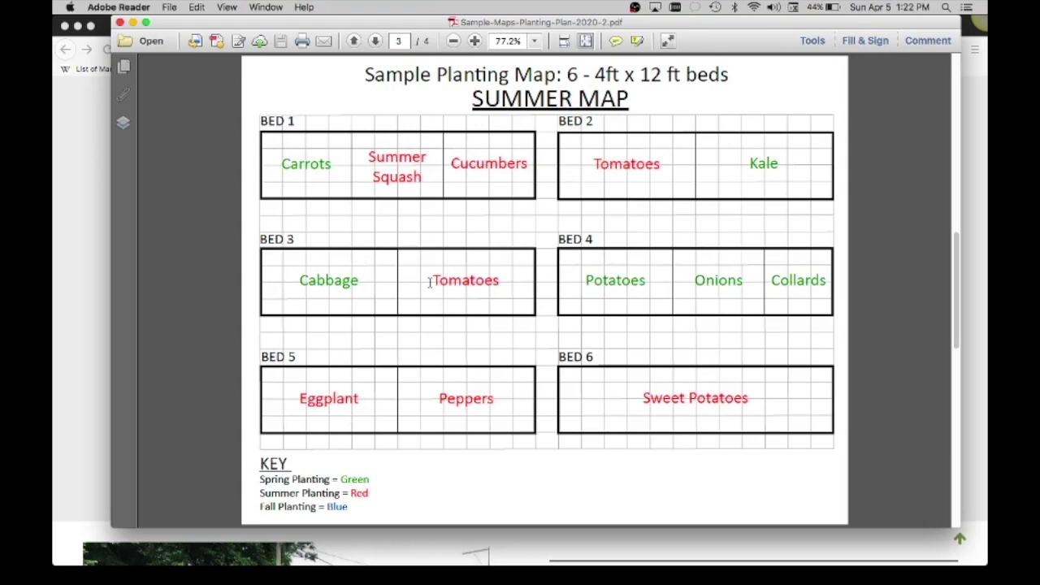
scroll(429, 282, down, 3)
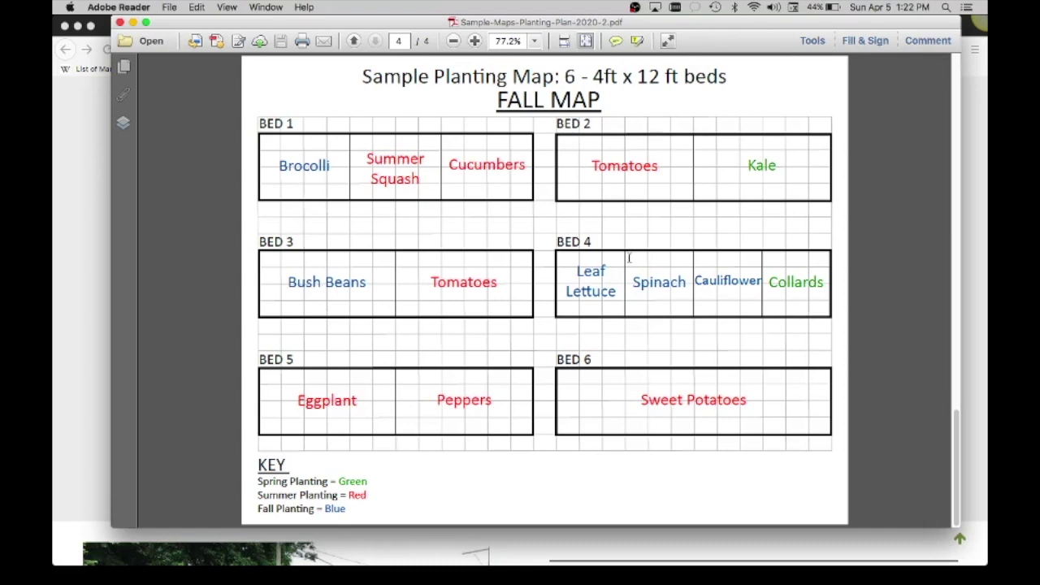
key(Left)
key(Left)
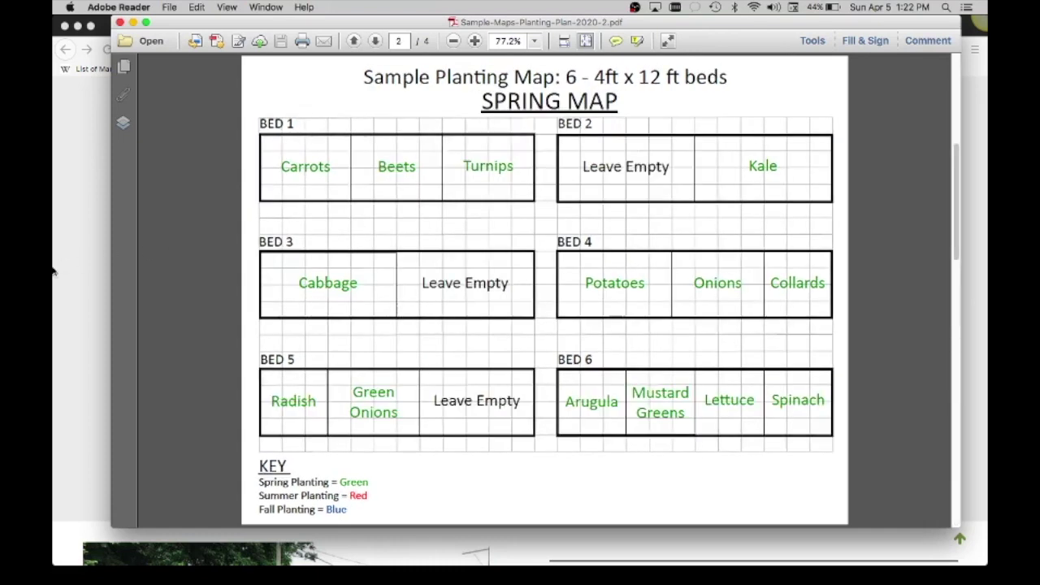
On the kccg.org Planting Plan page, scroll down to the Get Started! section and calculator button.
click(53, 270)
scroll(252, 331, up, 1)
scroll(252, 331, down, 2)
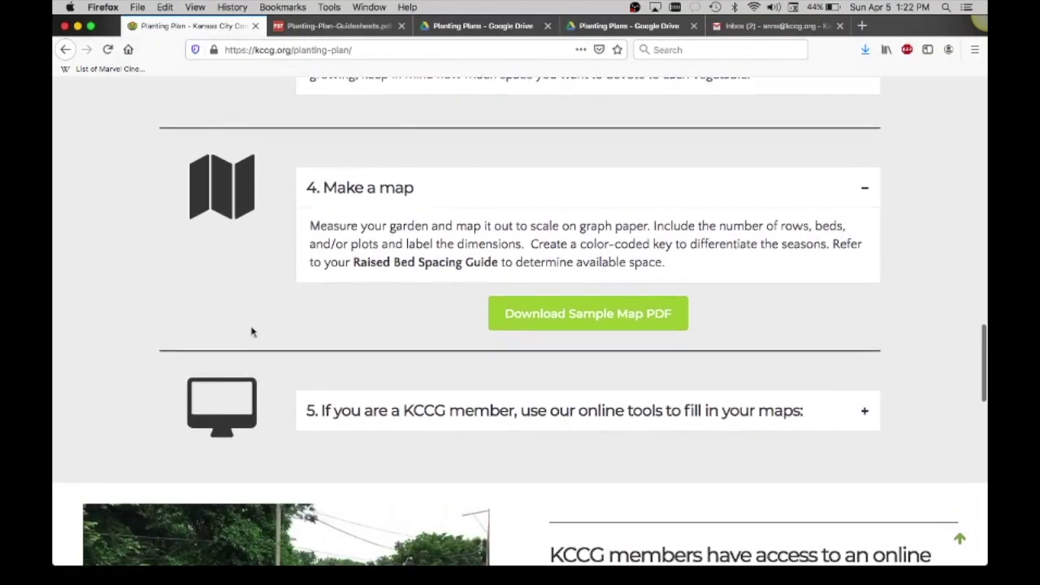
scroll(252, 331, down, 4)
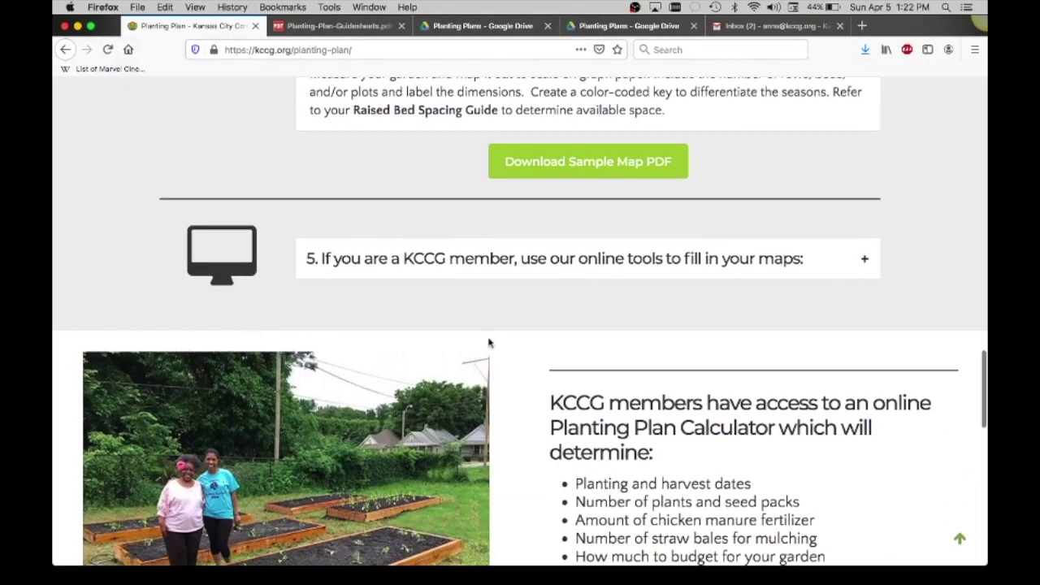
scroll(488, 342, down, 2)
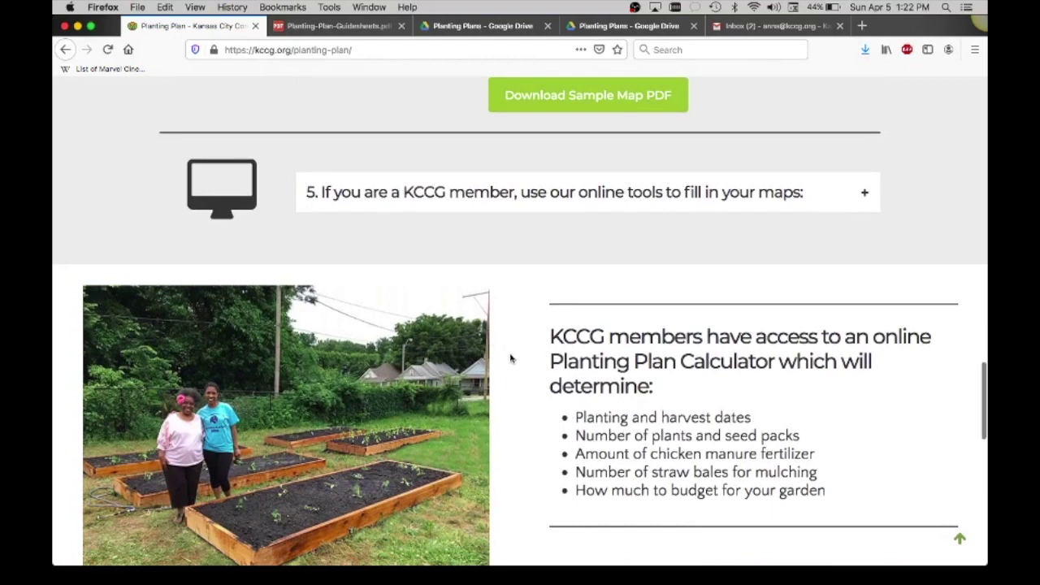
scroll(510, 358, down, 2)
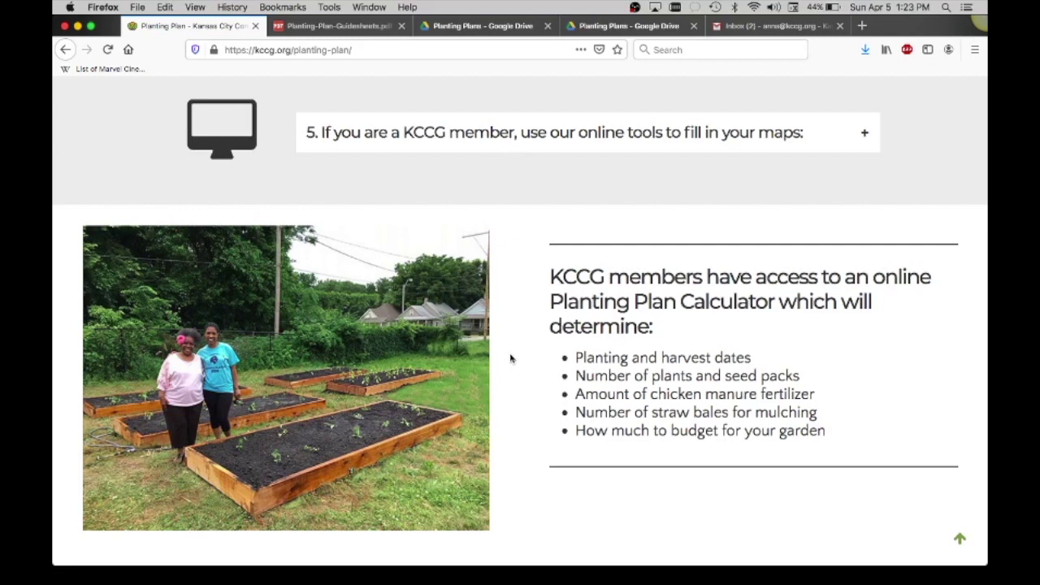
scroll(510, 358, down, 2)
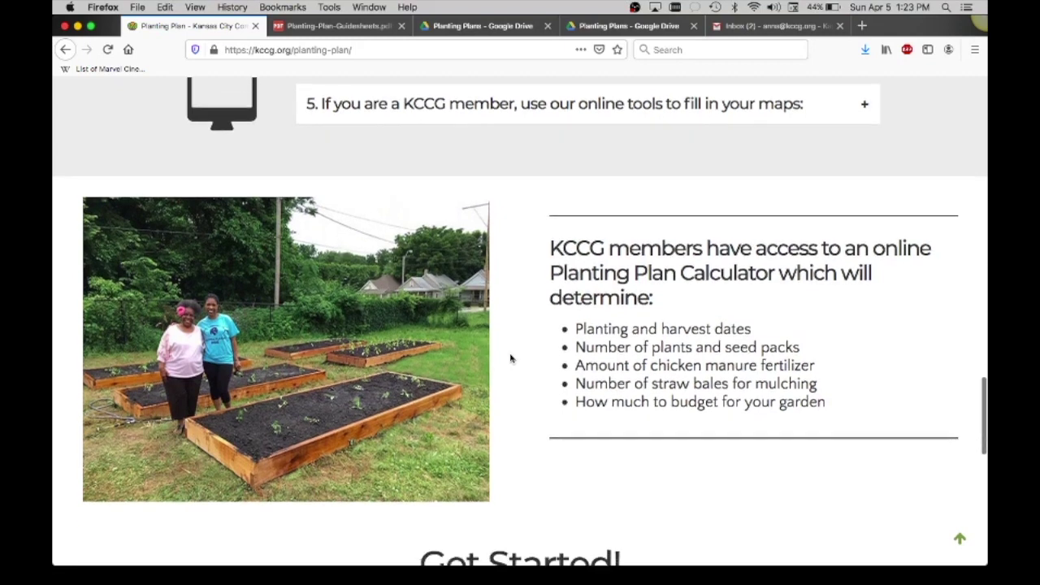
scroll(510, 359, down, 1)
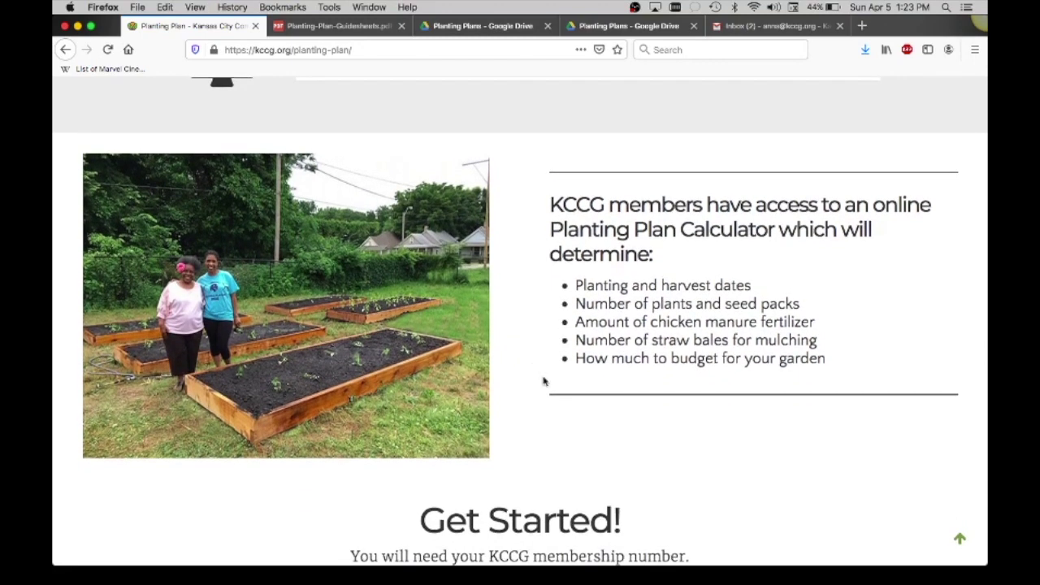
scroll(543, 379, down, 3)
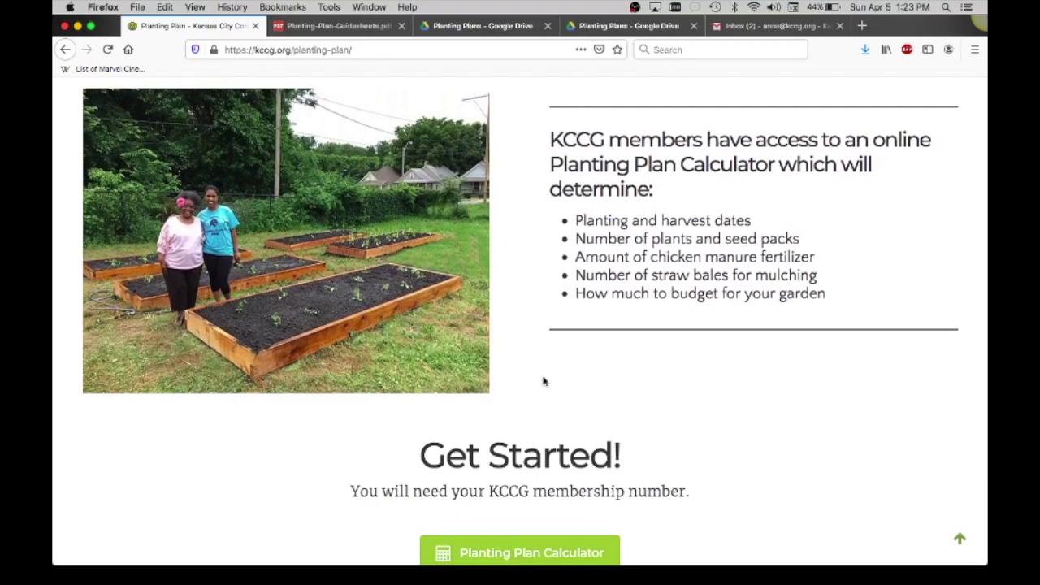
Page through the Example Completed PP - CPG Testing.pdf preview in Google Drive.
click(497, 30)
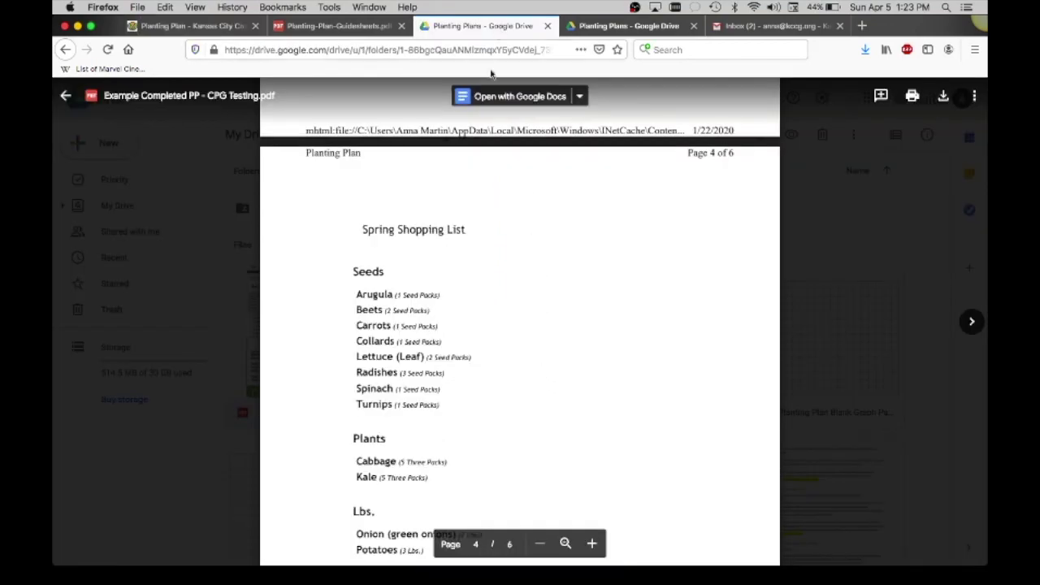
scroll(506, 260, up, 10)
scroll(506, 260, up, 8)
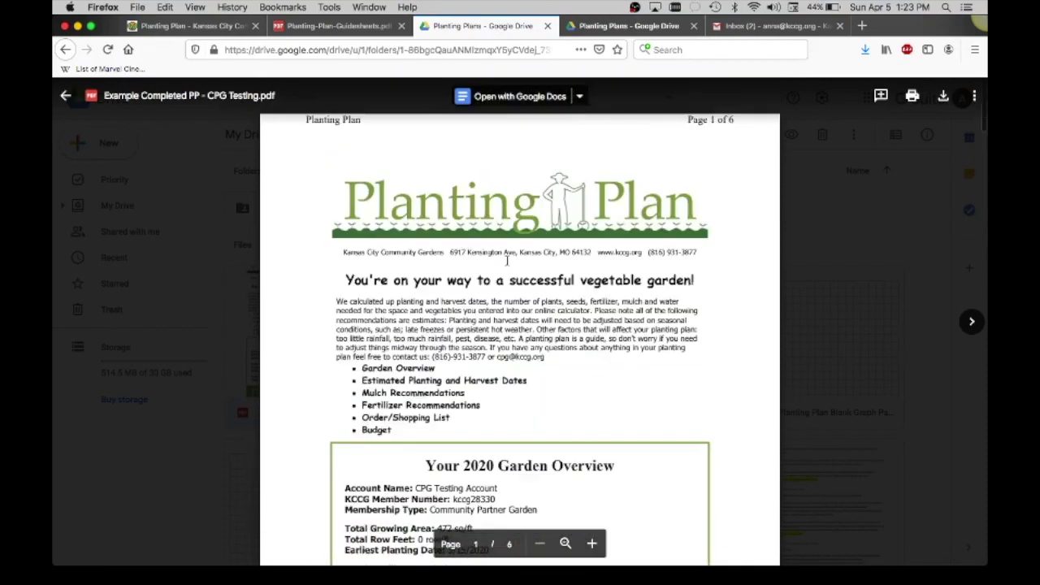
scroll(506, 260, down, 5)
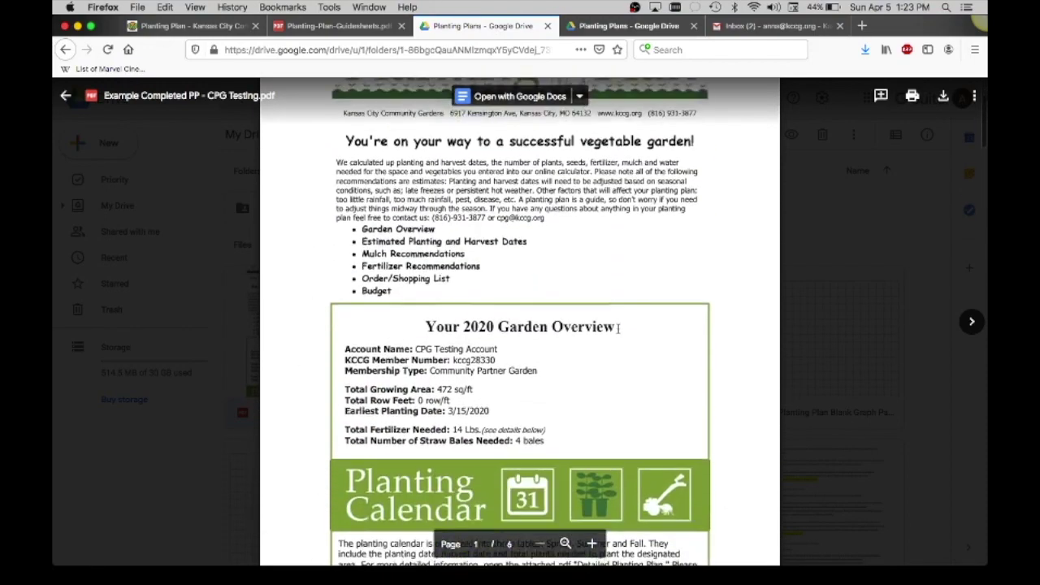
scroll(618, 328, down, 2)
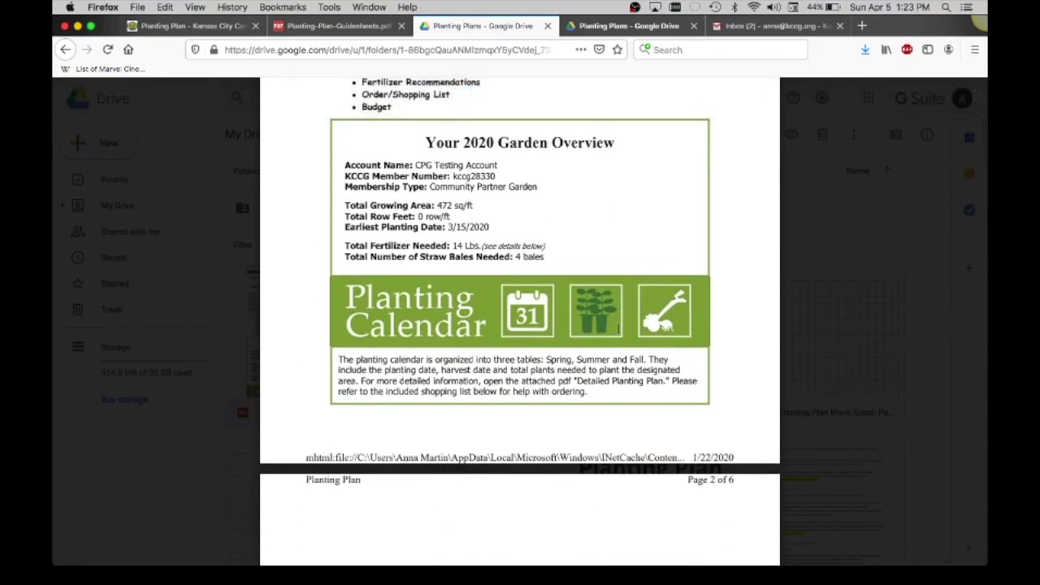
scroll(618, 328, down, 2)
scroll(618, 329, down, 5)
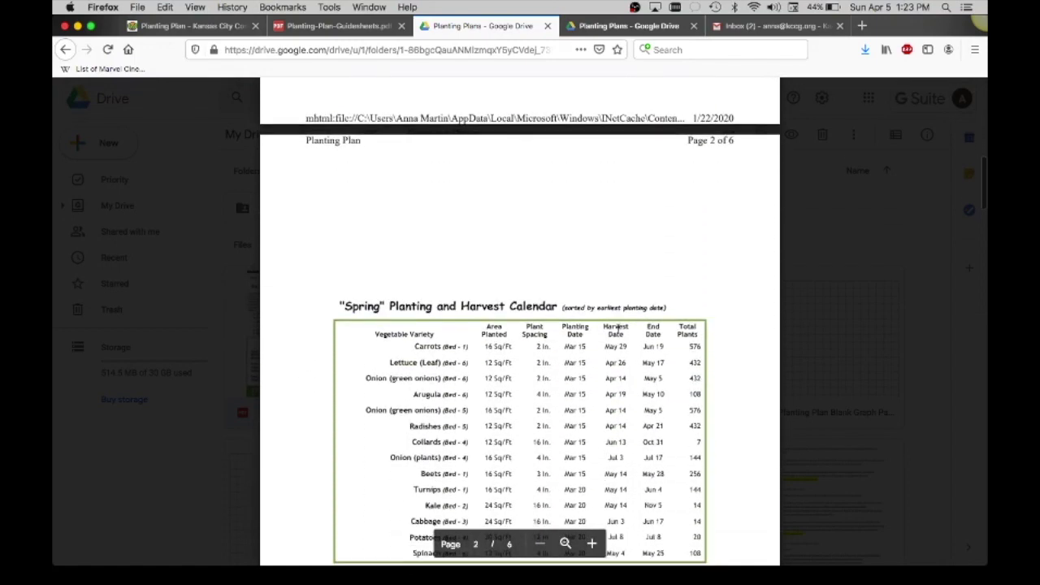
scroll(618, 328, down, 2)
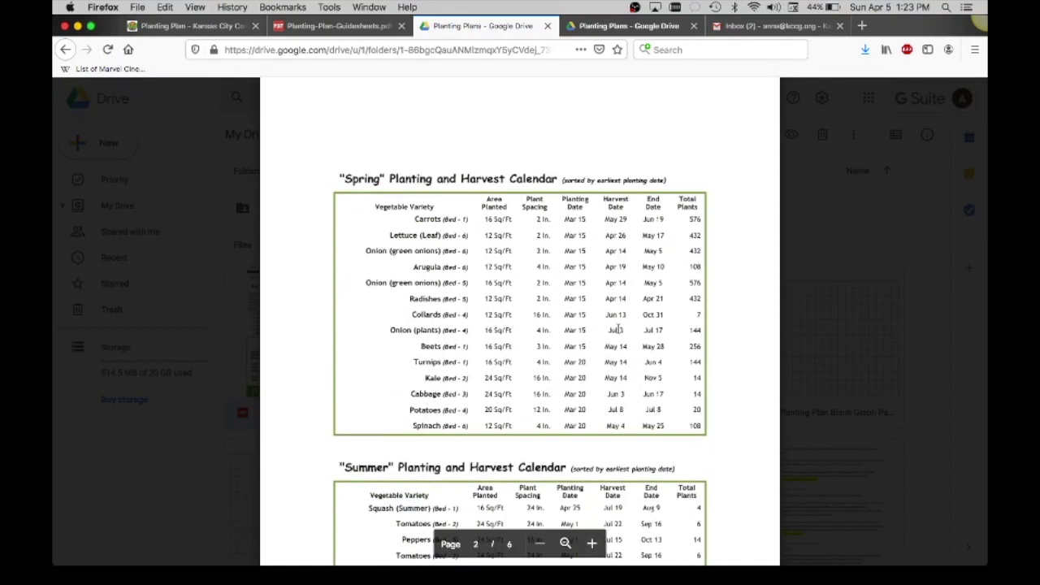
scroll(618, 328, down, 8)
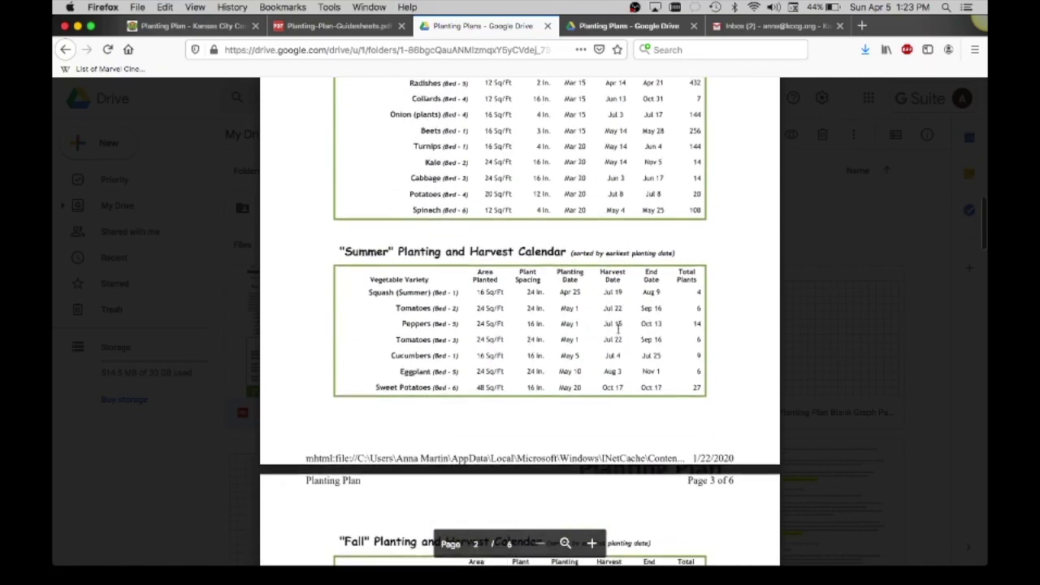
scroll(618, 328, down, 9)
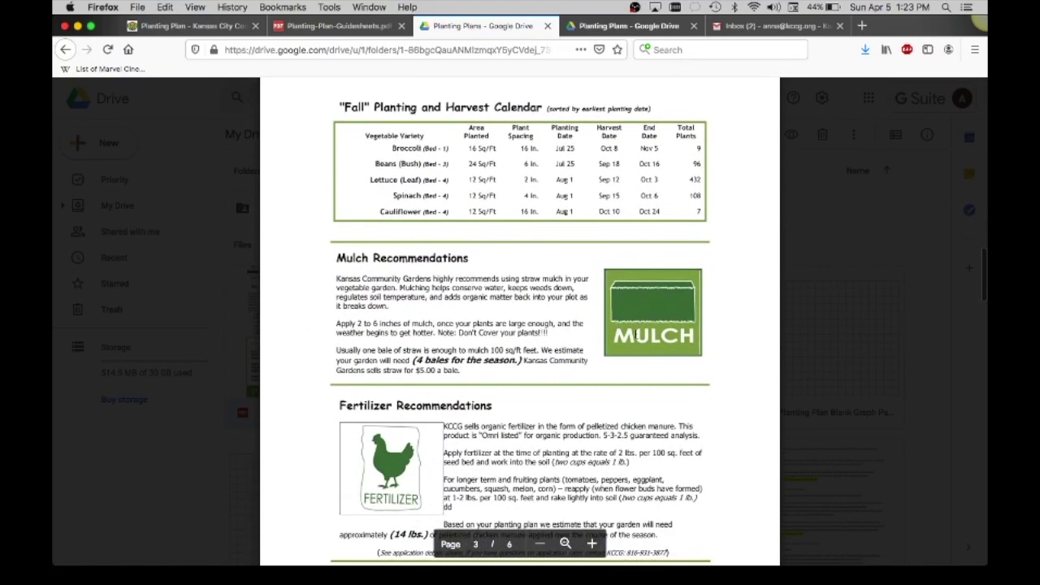
scroll(636, 333, down, 6)
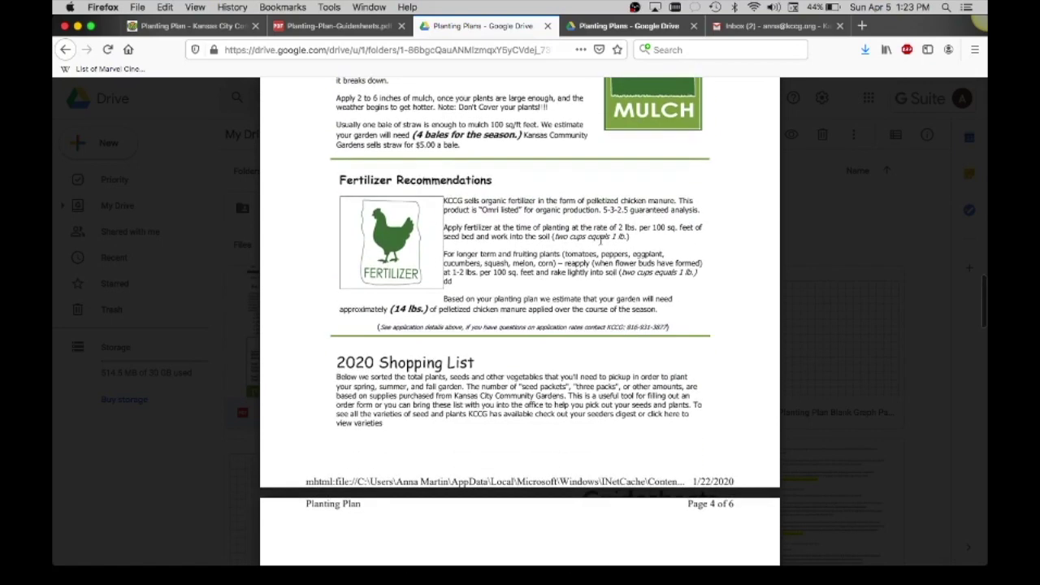
scroll(648, 301, down, 8)
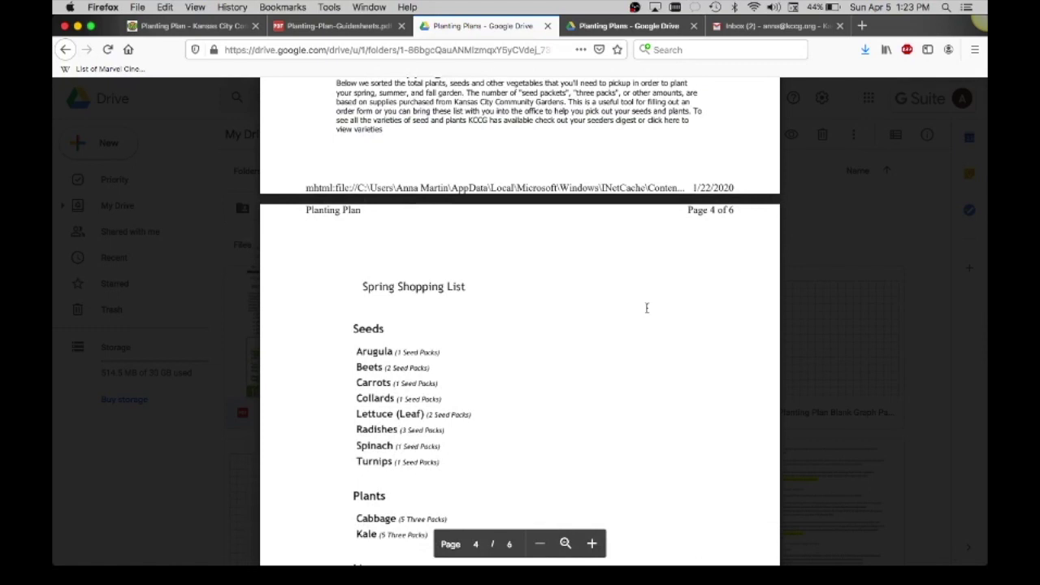
scroll(638, 349, down, 3)
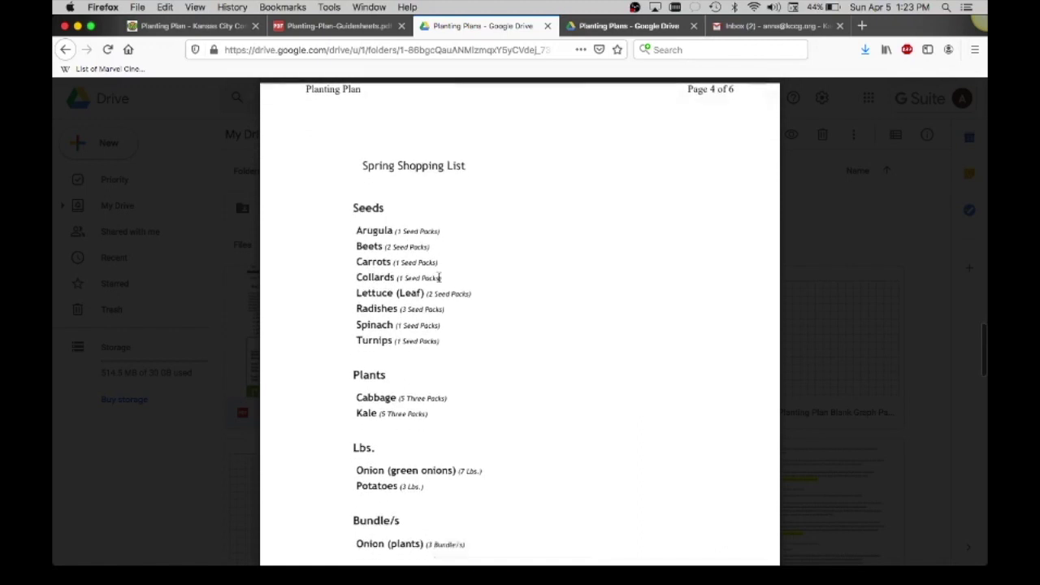
Select the Arugula through Lettuce (Leaf) shopping list lines, then clear the selection.
drag(356, 231, 443, 296)
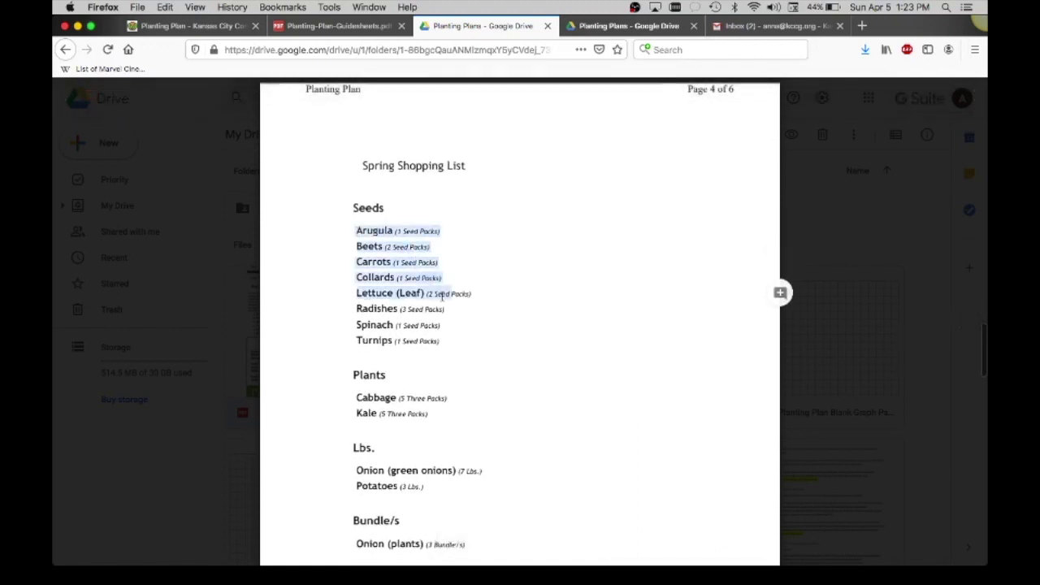
click(421, 419)
scroll(419, 406, down, 5)
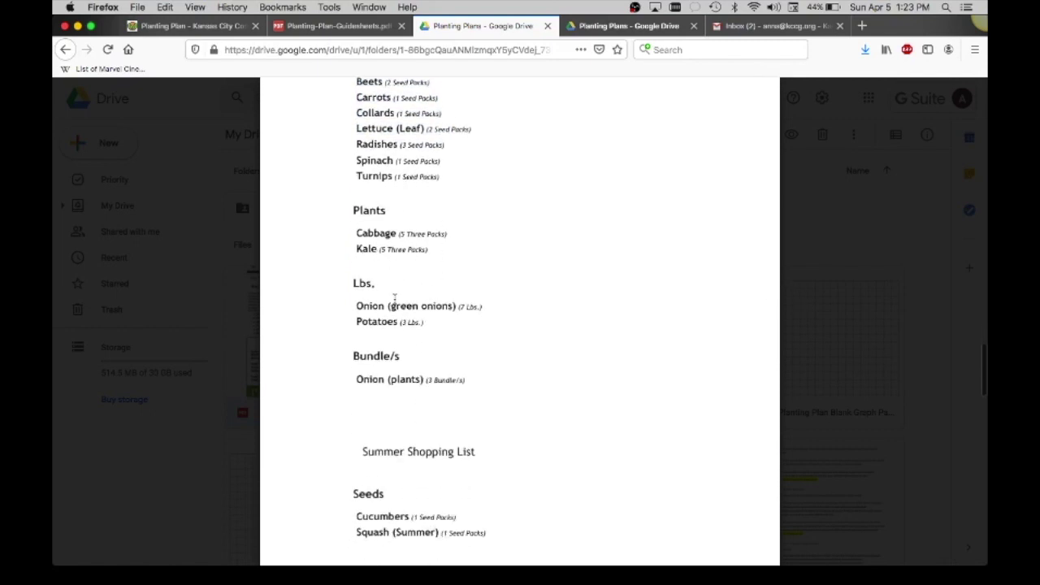
scroll(488, 335, down, 3)
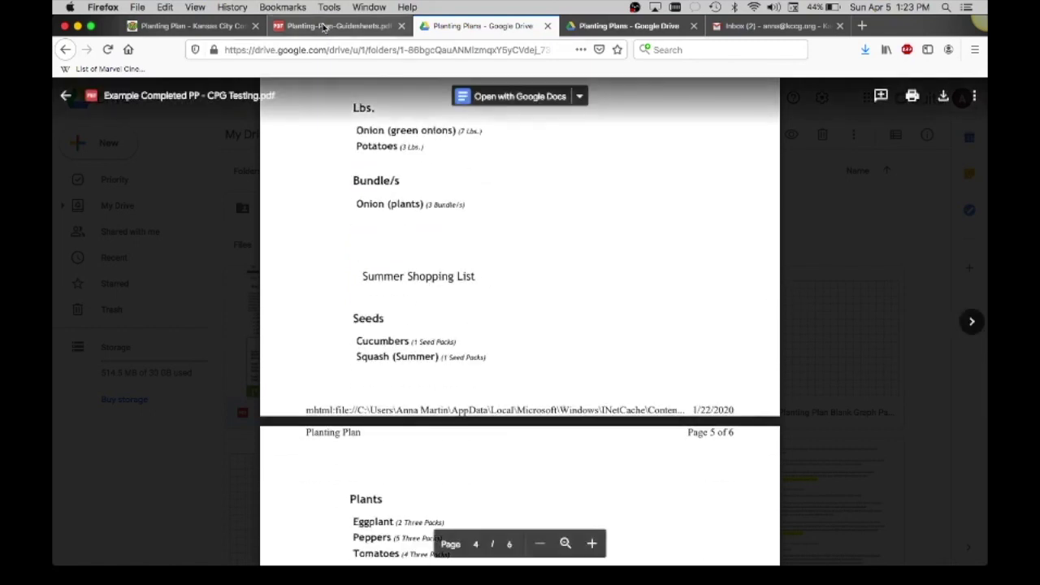
Return to the KCCG Planting Plan page and open the online Planting Plan Calculator form.
click(324, 27)
click(227, 27)
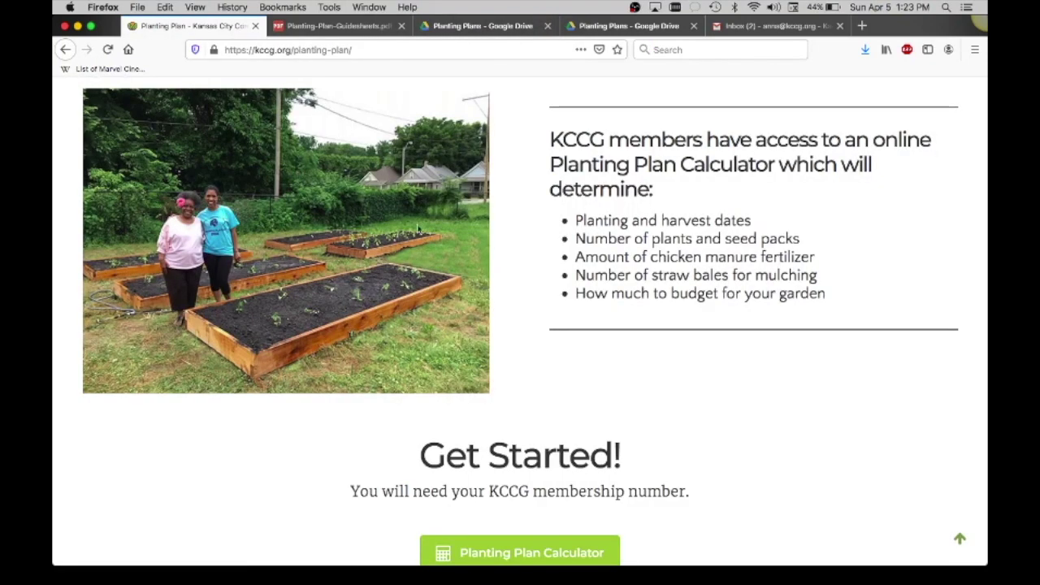
scroll(420, 244, down, 3)
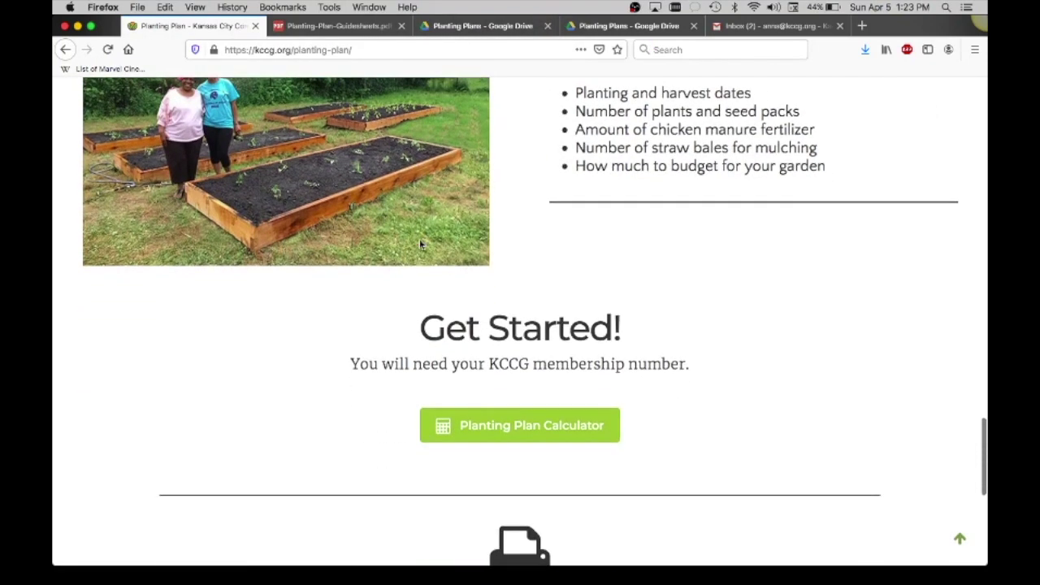
click(529, 429)
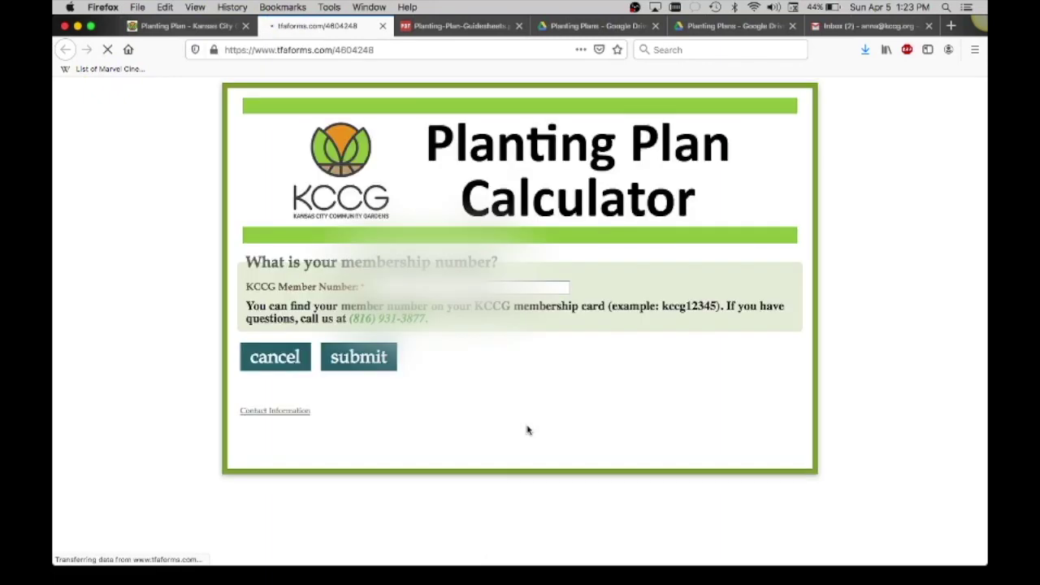
Submit the KCCG member number, confirm contact details with the email address, and continue.
click(398, 286)
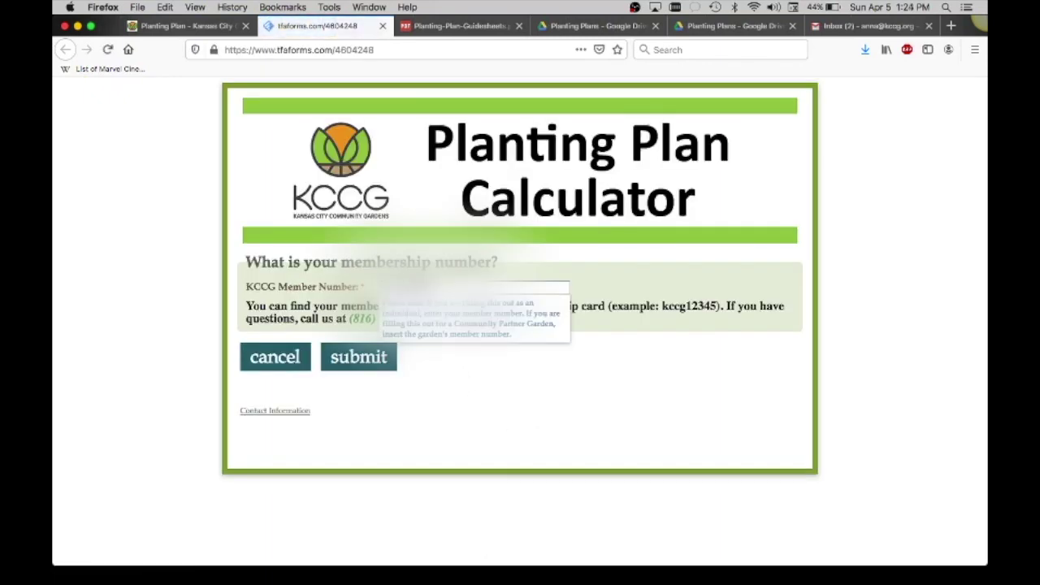
click(355, 363)
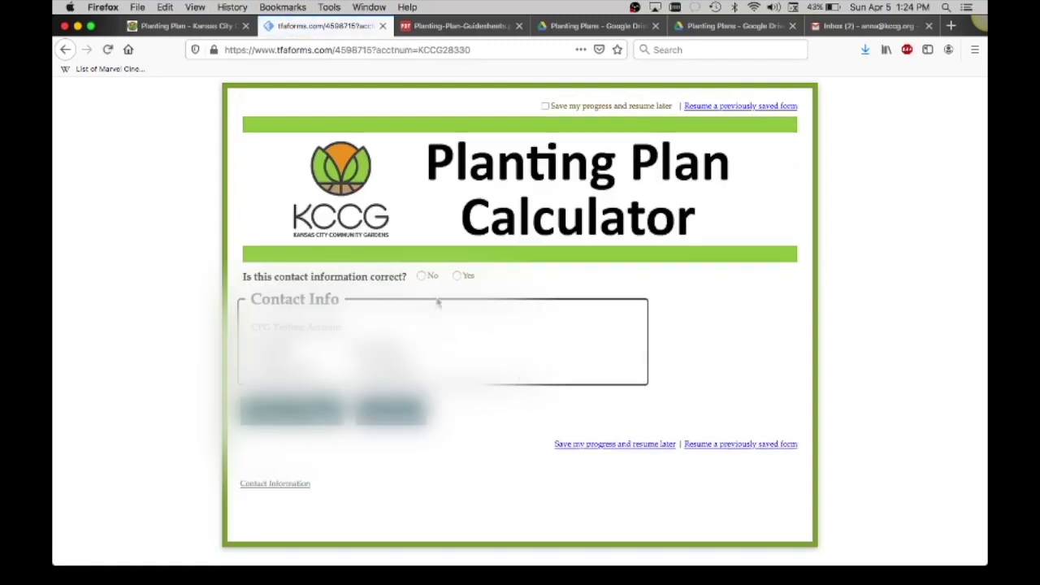
click(457, 276)
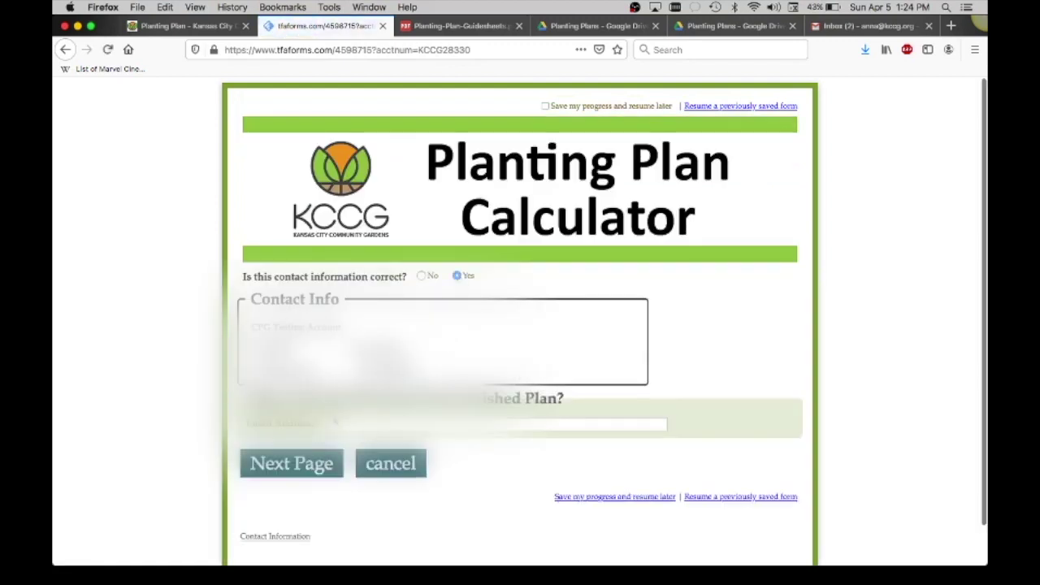
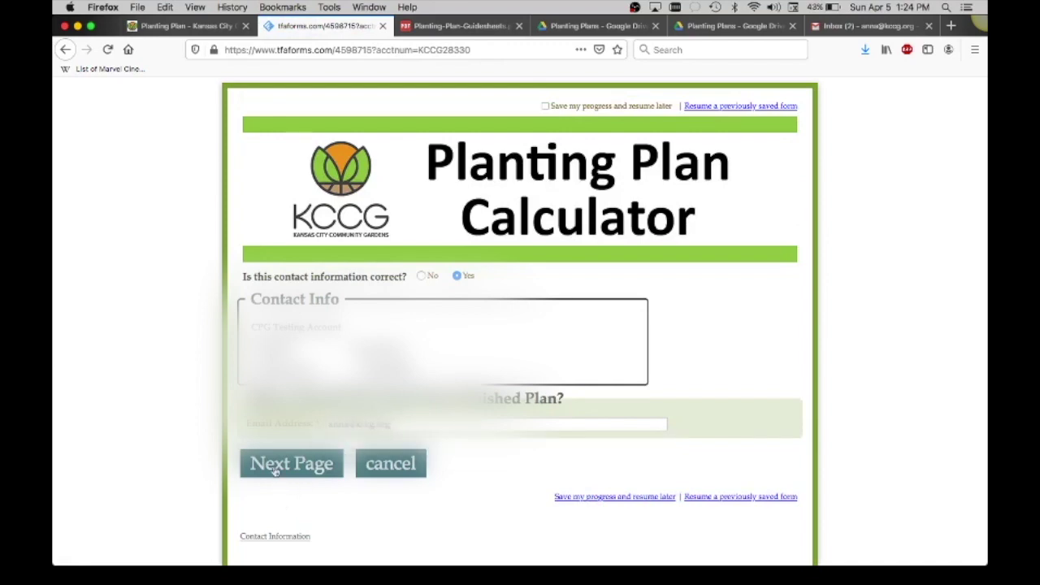
click(276, 468)
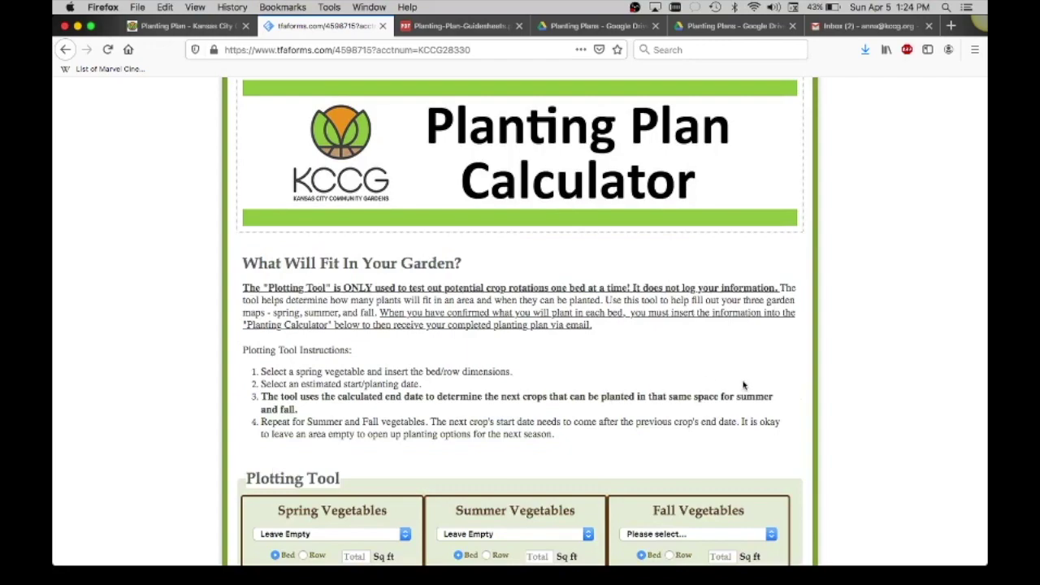
Review the Plotting Tool and seasonal Seeds and Plants sections, then view the Guidesheets PDF's Fall page.
scroll(742, 386, down, 1)
scroll(743, 387, down, 3)
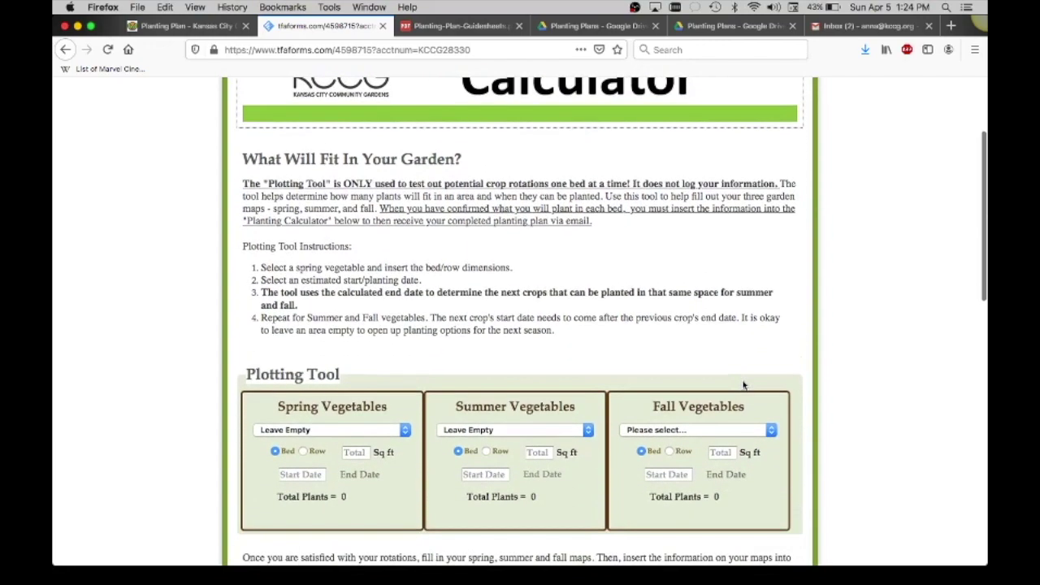
scroll(742, 386, down, 8)
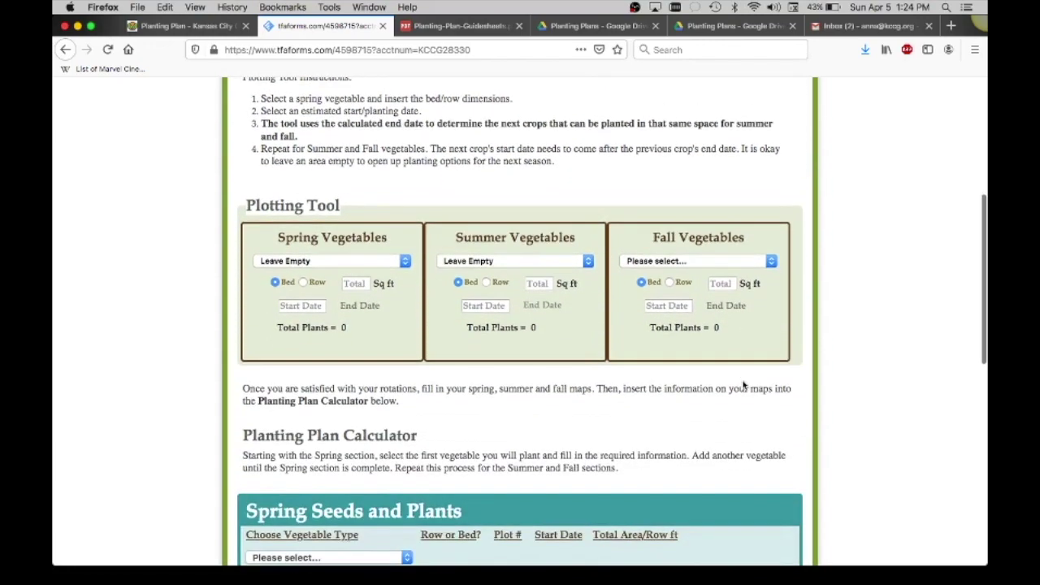
scroll(743, 386, down, 2)
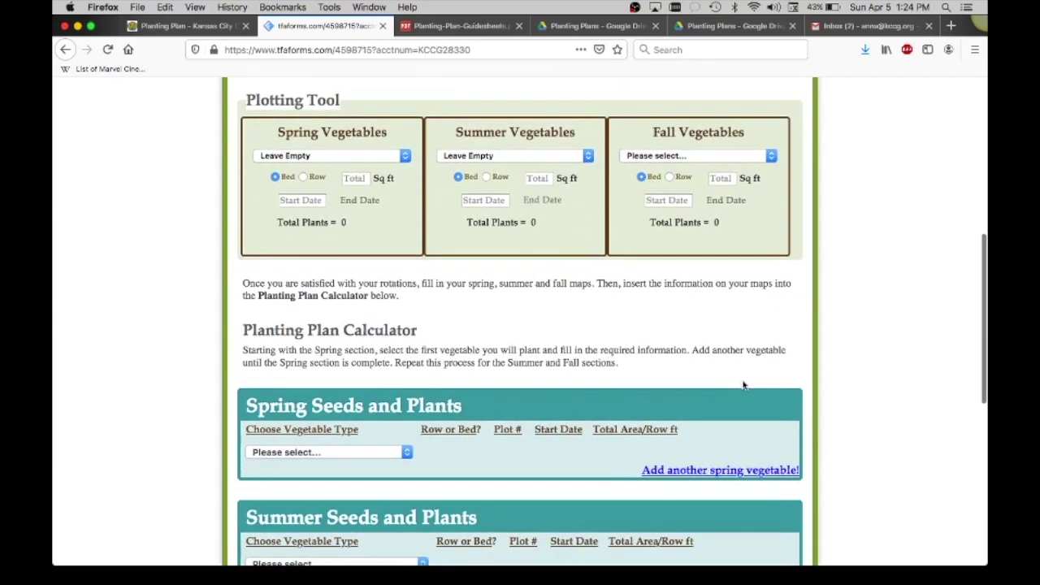
scroll(743, 386, up, 8)
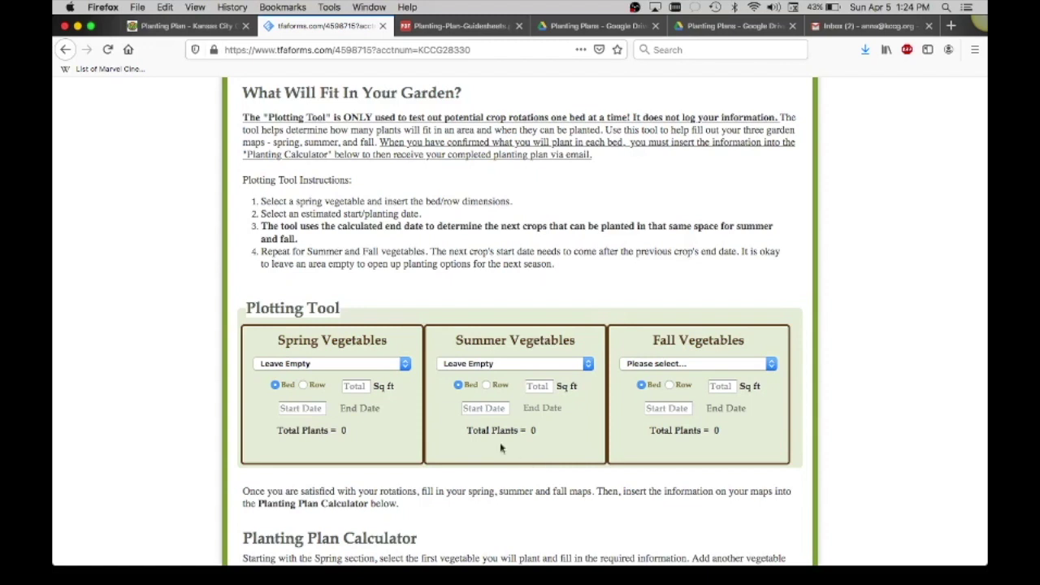
click(465, 27)
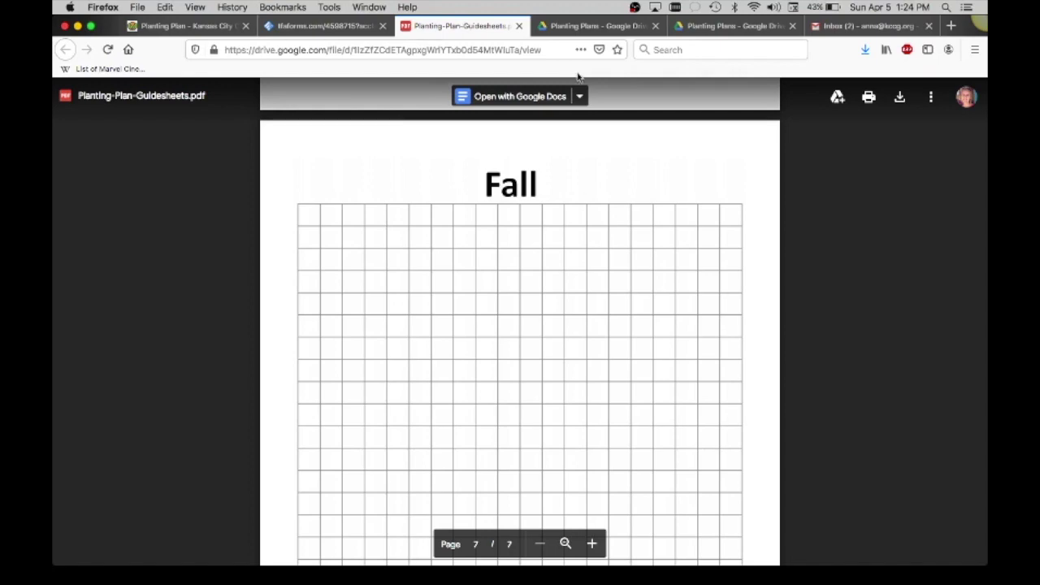
Consult the sample Spring Map in Adobe Reader, then go back to the Plotting Tool in Firefox.
key(ctrl+Up)
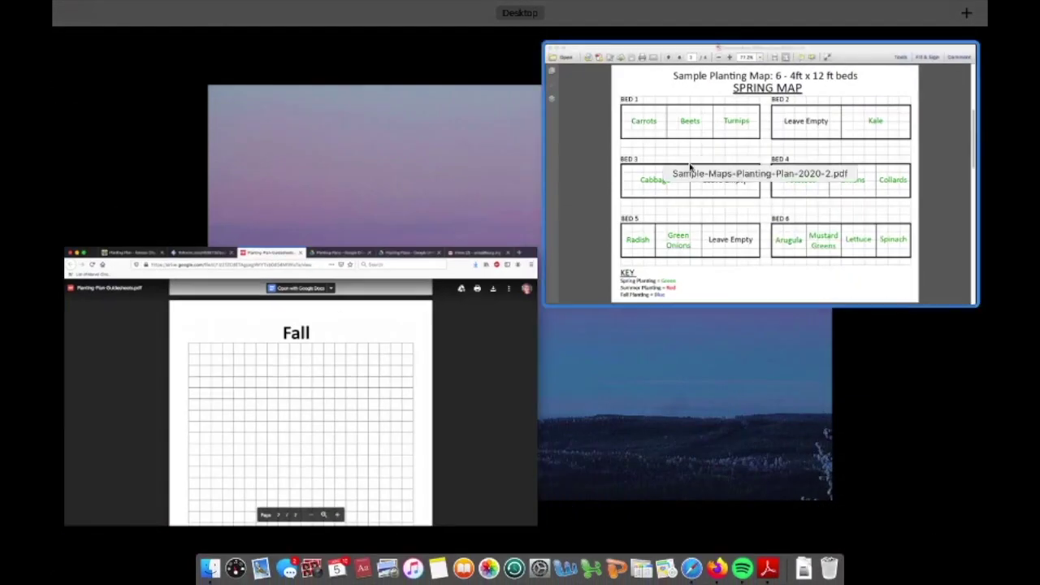
click(690, 170)
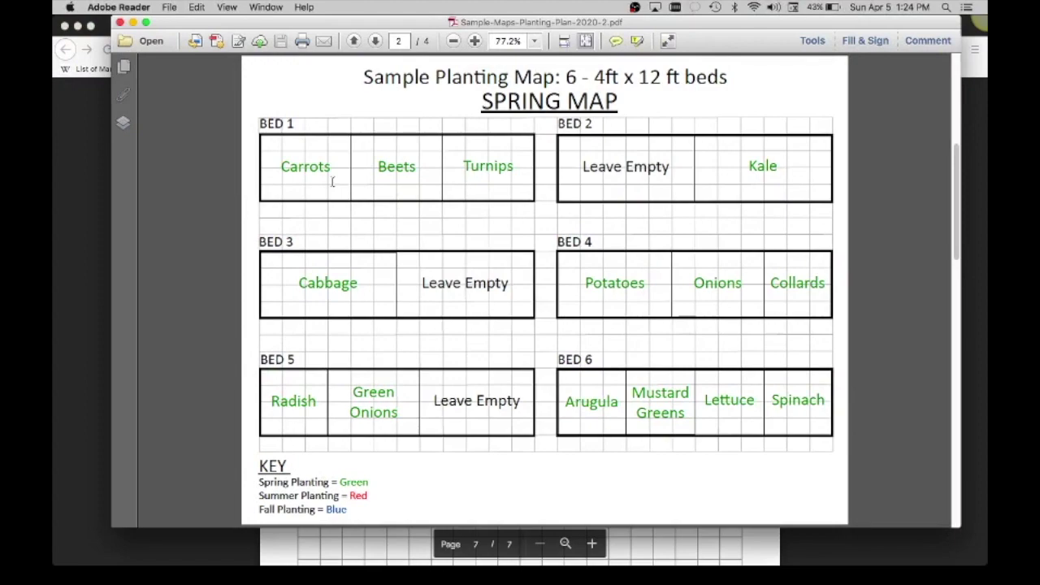
key(ctrl+Up)
click(186, 255)
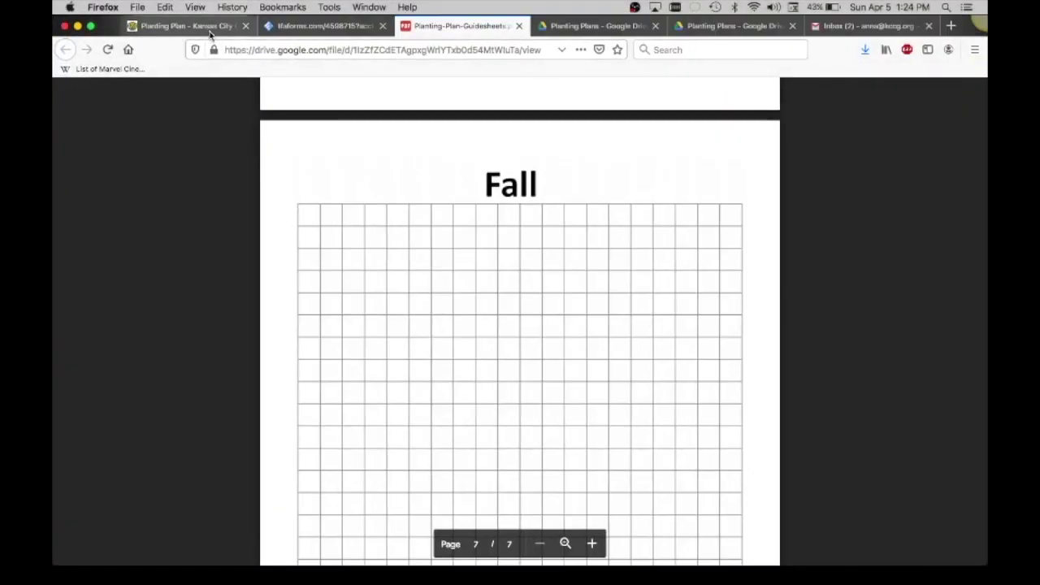
click(209, 30)
Plot spring Carrots on 12 sq ft starting 04/05/2020, giving a total of 432 plants.
click(284, 31)
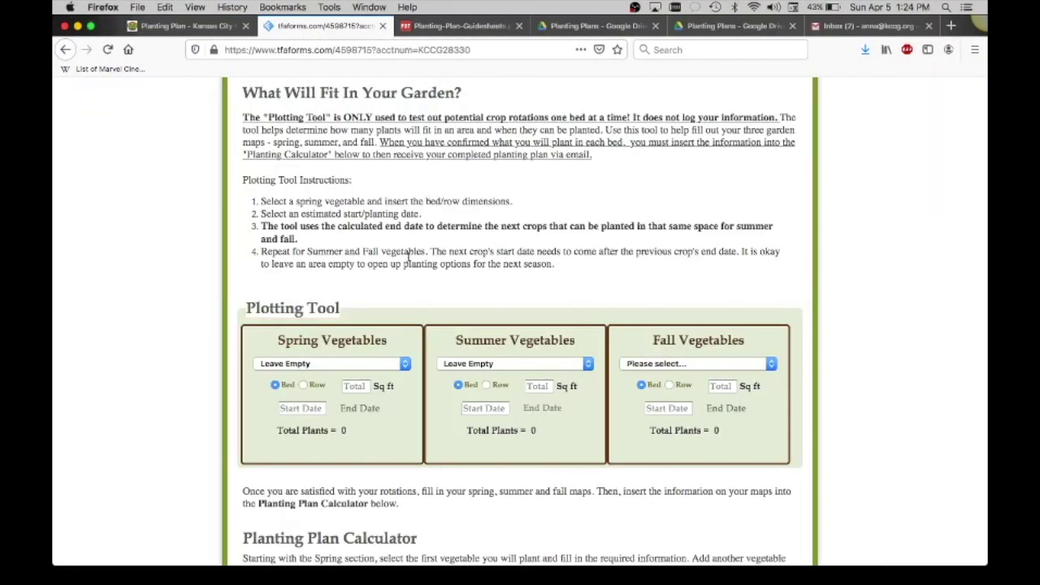
click(404, 364)
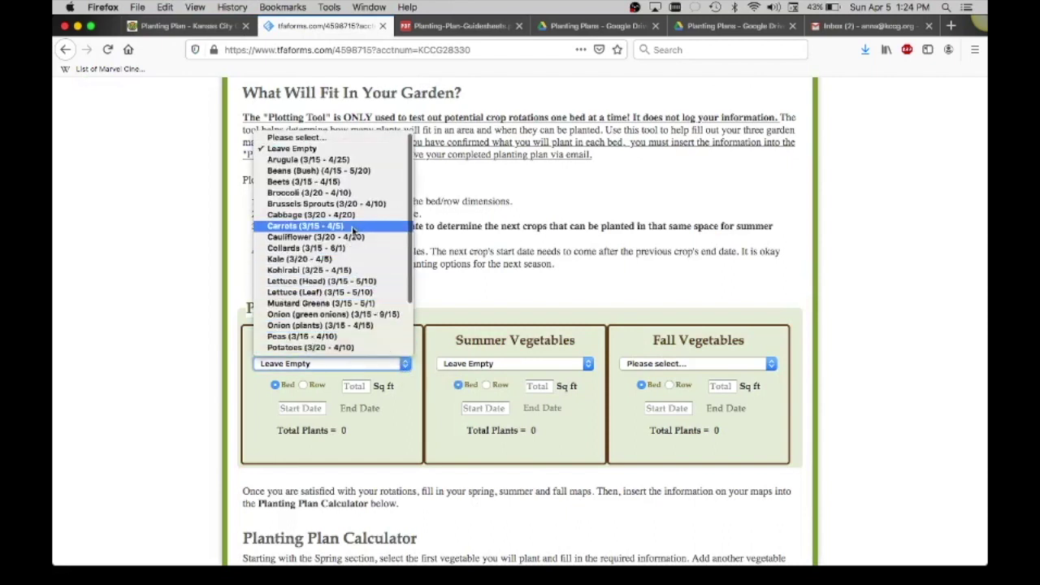
click(351, 227)
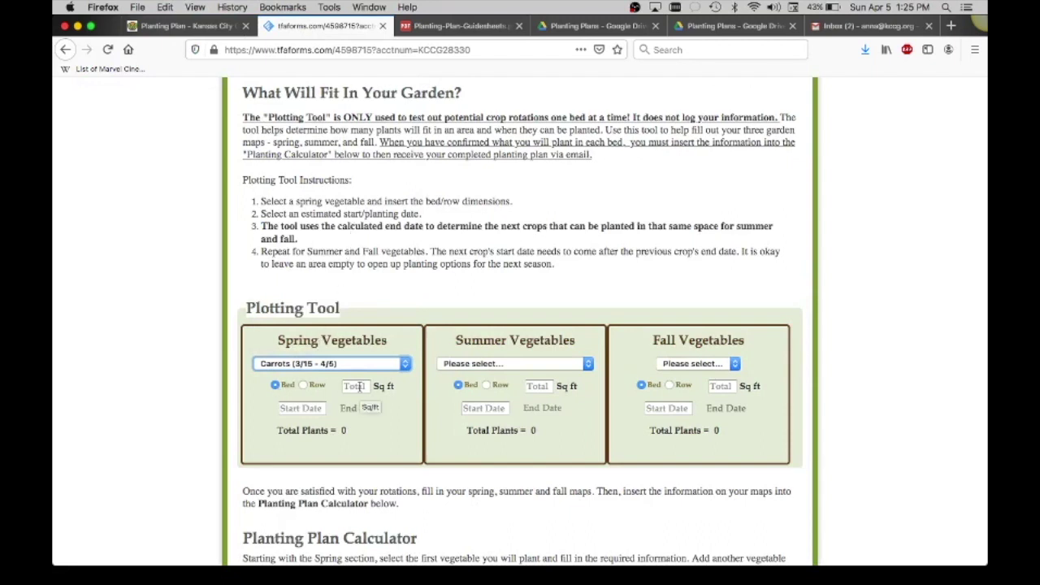
click(359, 387)
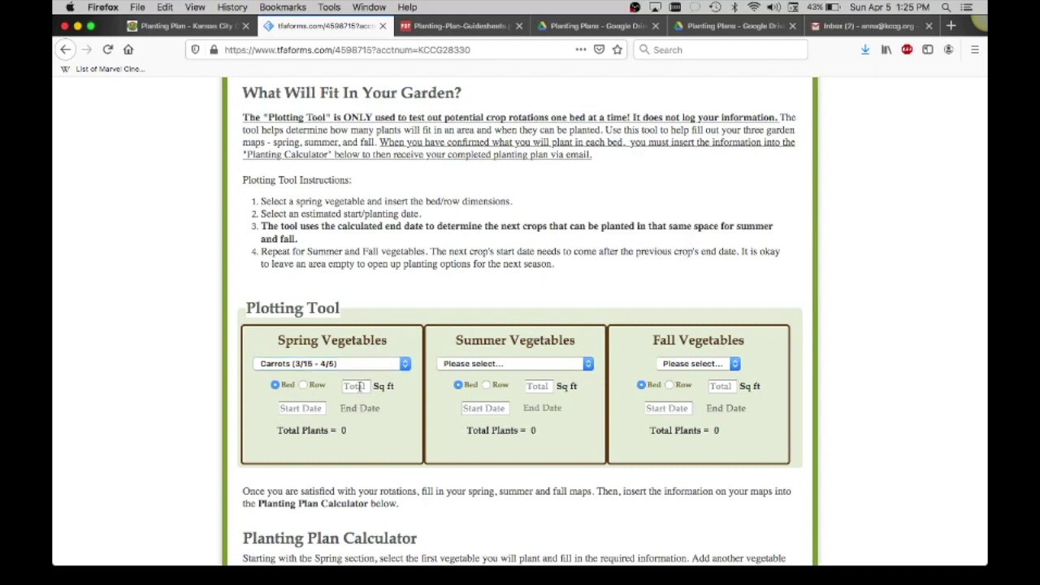
text(12)
click(296, 408)
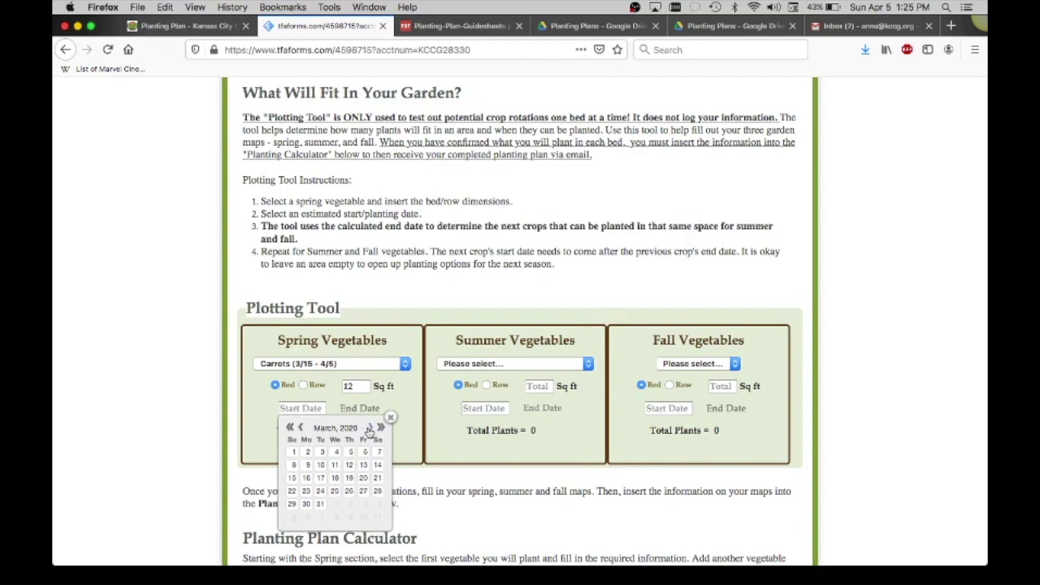
click(370, 428)
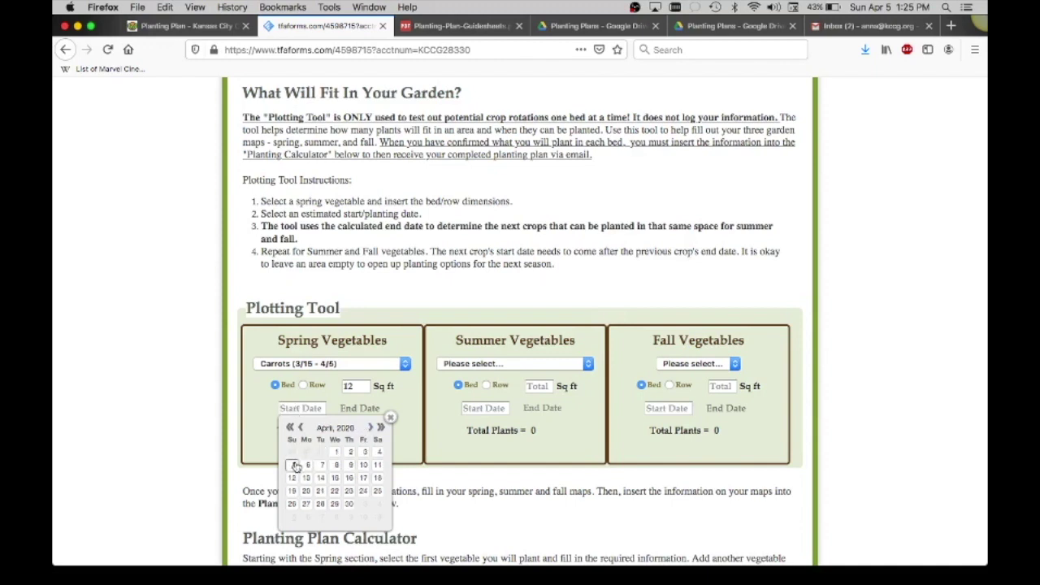
click(293, 464)
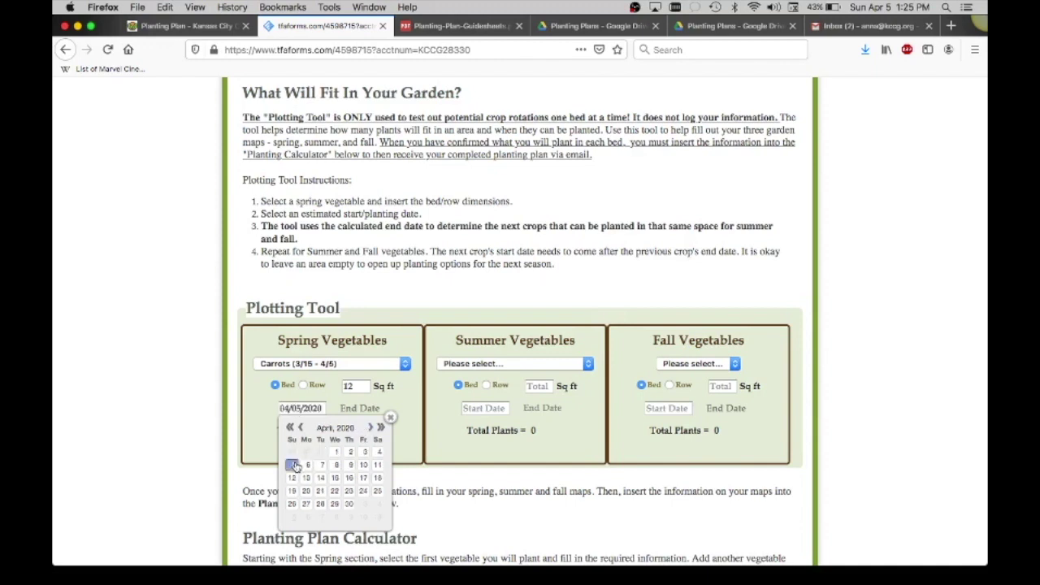
click(411, 437)
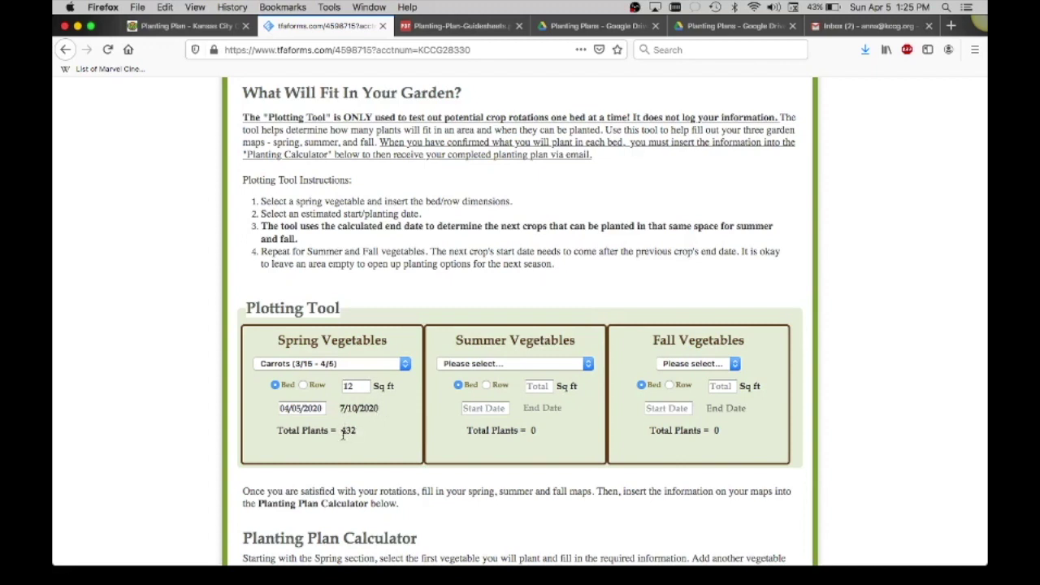
drag(341, 433, 354, 436)
click(345, 434)
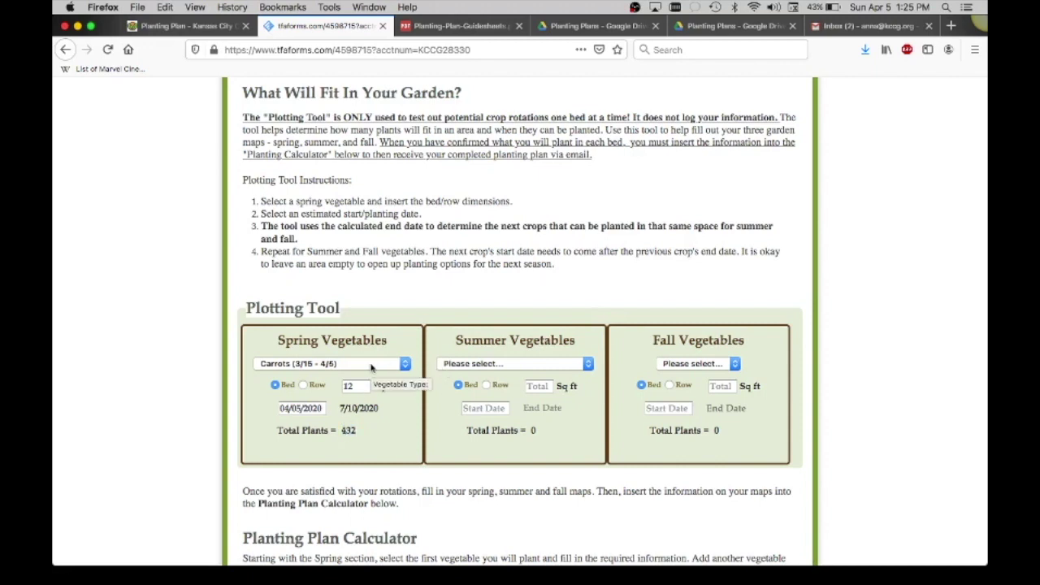
Leave the summer slot empty and choose Kale as the fall vegetable.
click(469, 365)
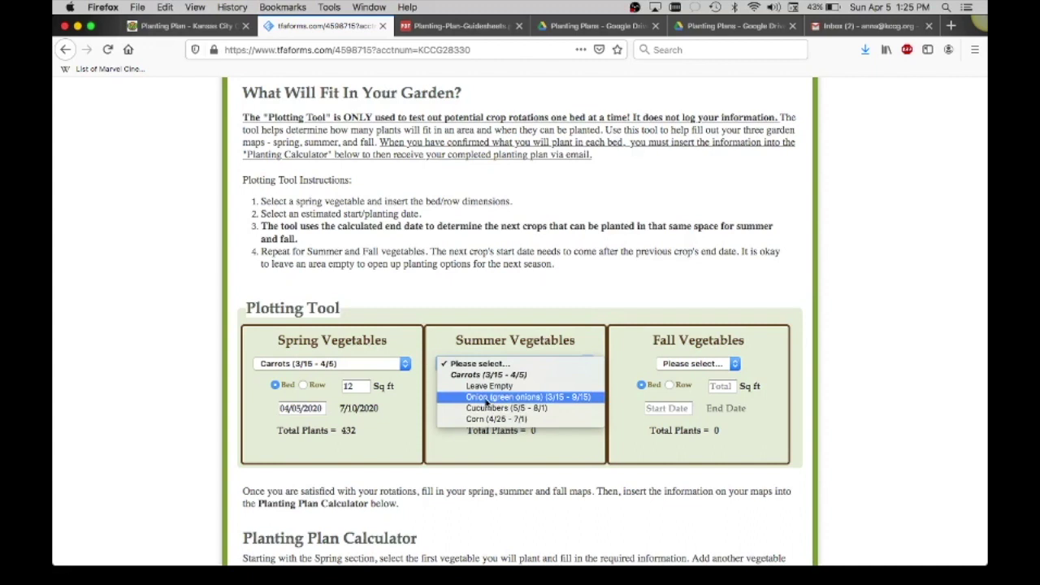
click(478, 386)
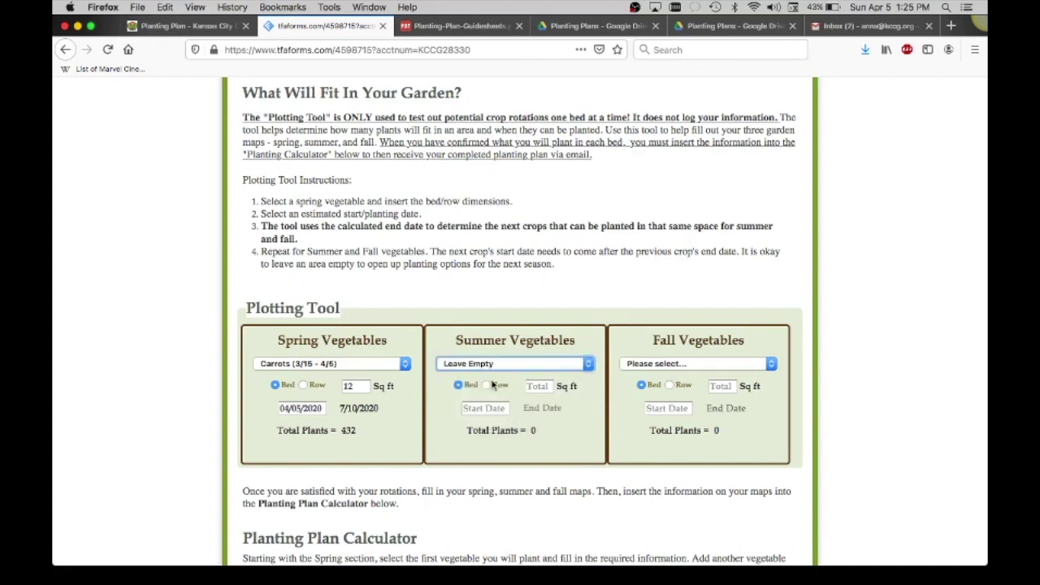
click(646, 367)
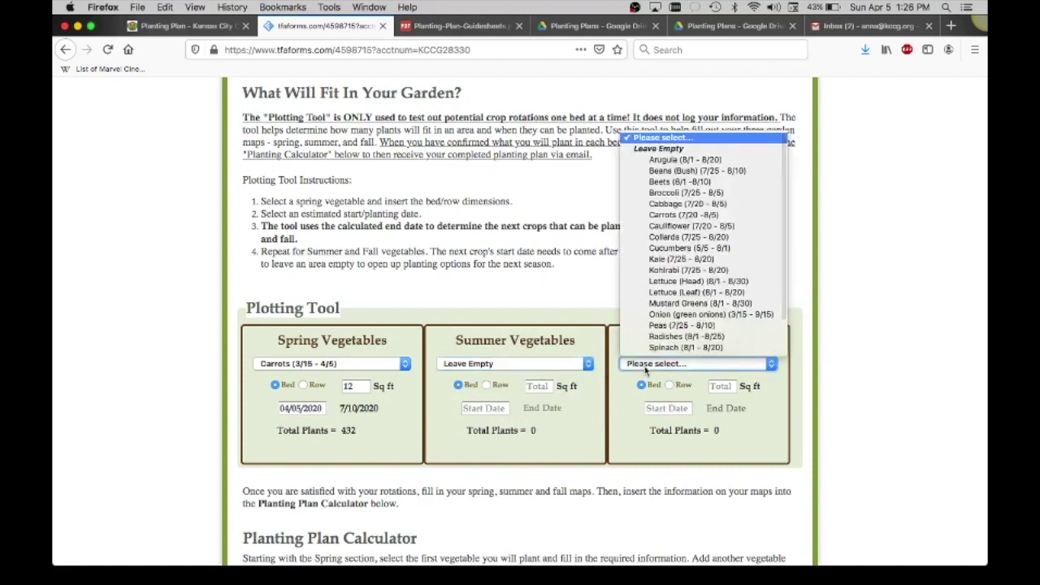
scroll(664, 306, down, 2)
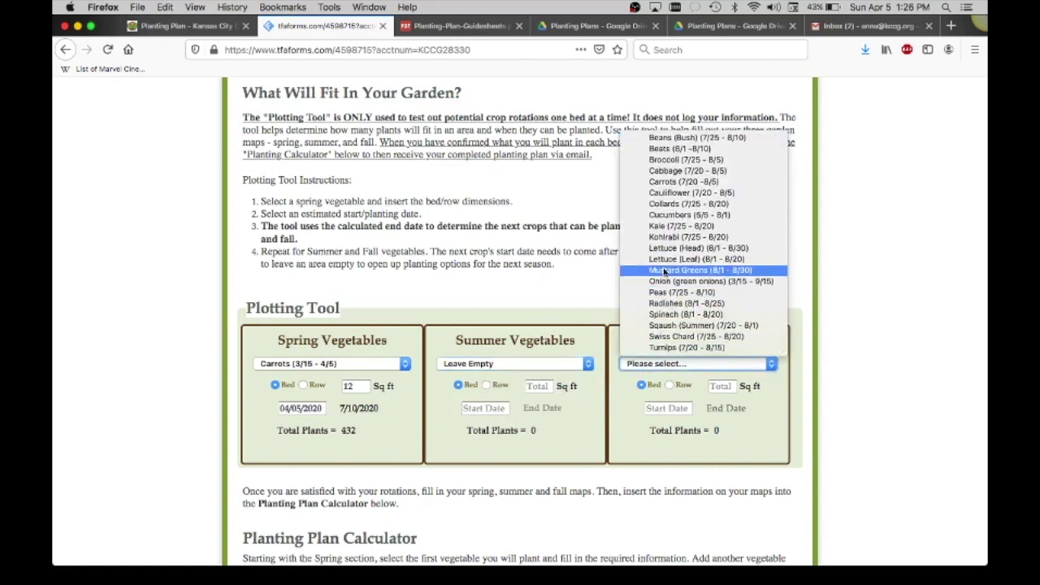
click(665, 226)
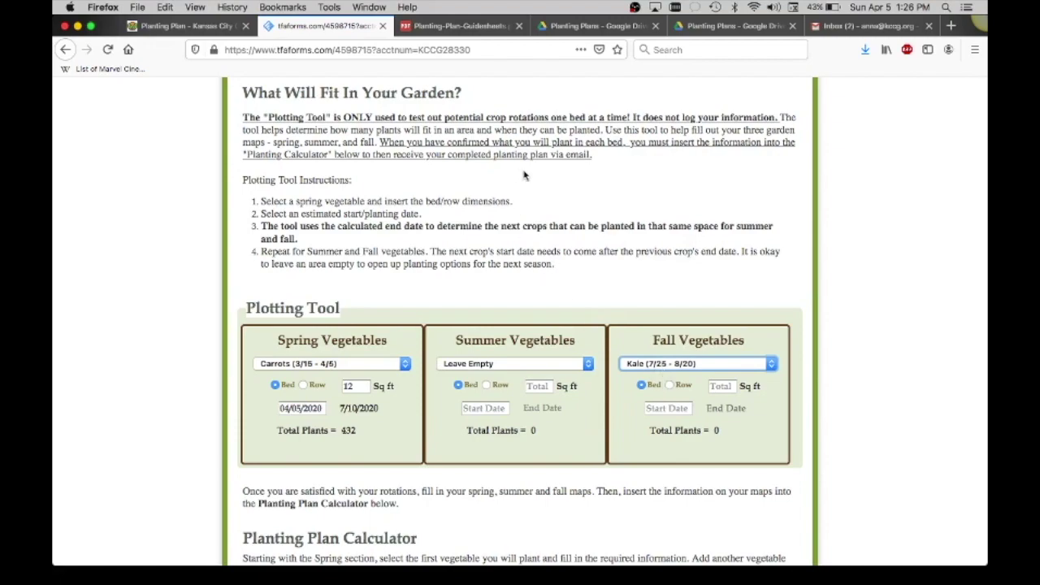
key(ctrl+Up)
Page through the sample Summer and Fall maps in Adobe Reader, then return to the Plotting Tool.
click(663, 265)
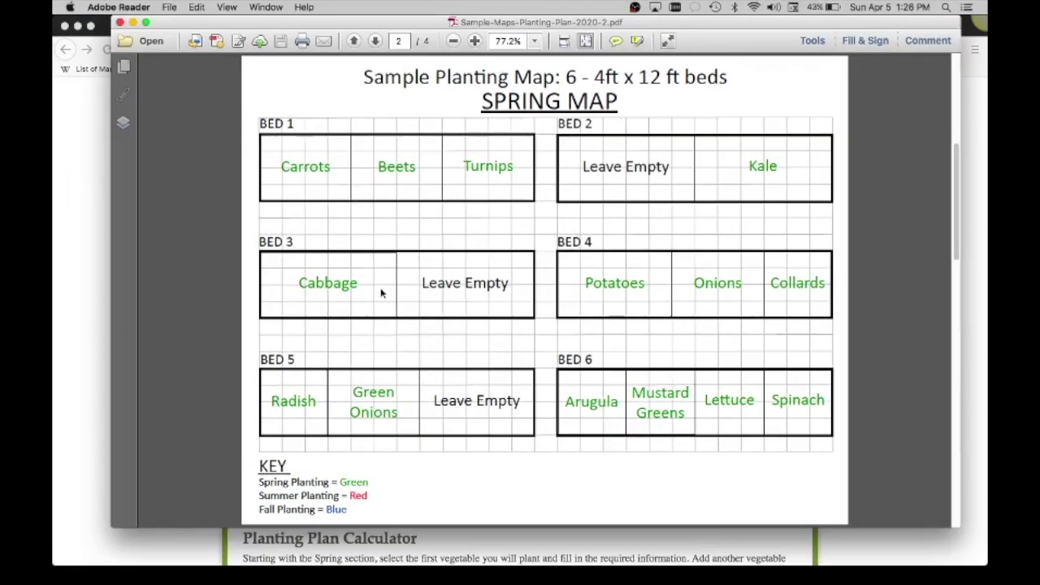
scroll(381, 294, down, 3)
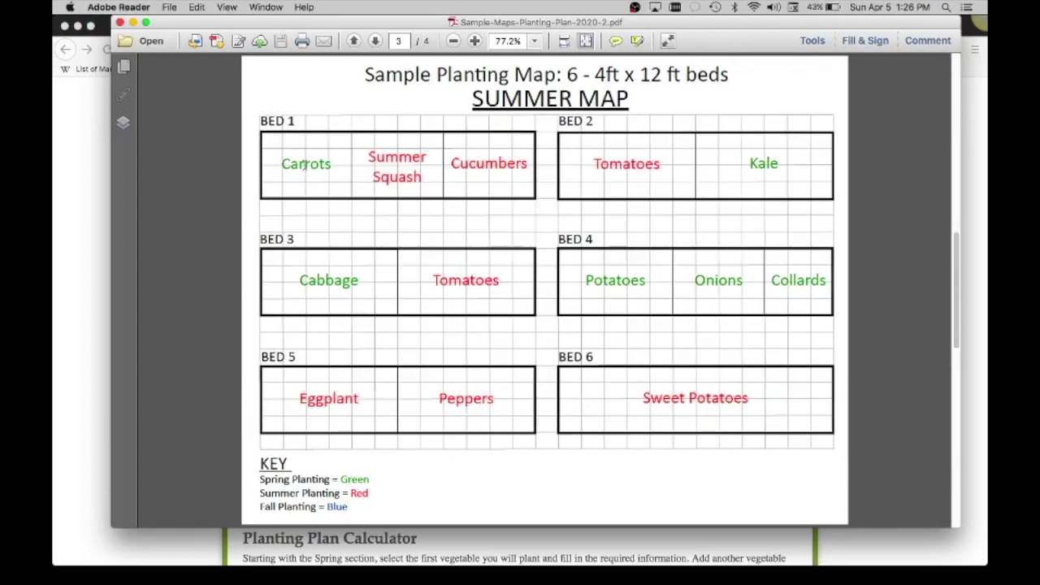
scroll(304, 165, down, 3)
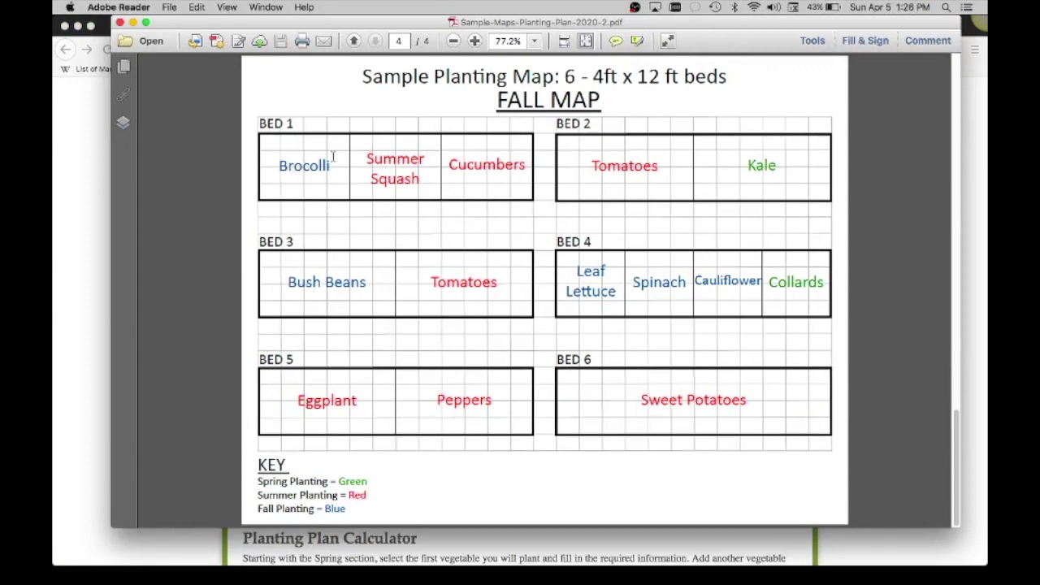
click(98, 162)
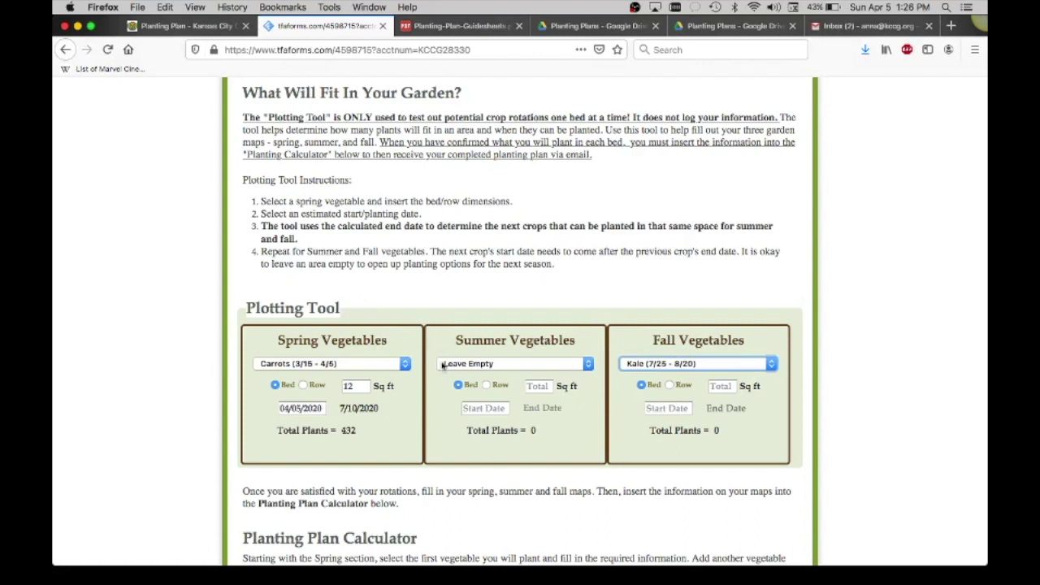
Change the spring vegetable to Kale on 48 sq ft, ending 11/21/2020 with 27 plants.
click(405, 366)
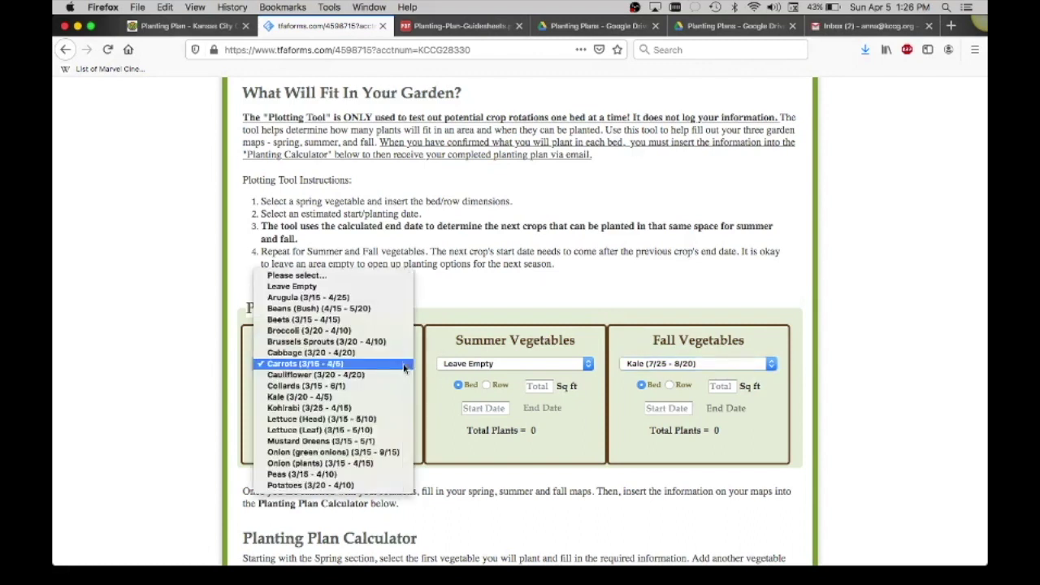
scroll(358, 439, down, 1)
click(329, 382)
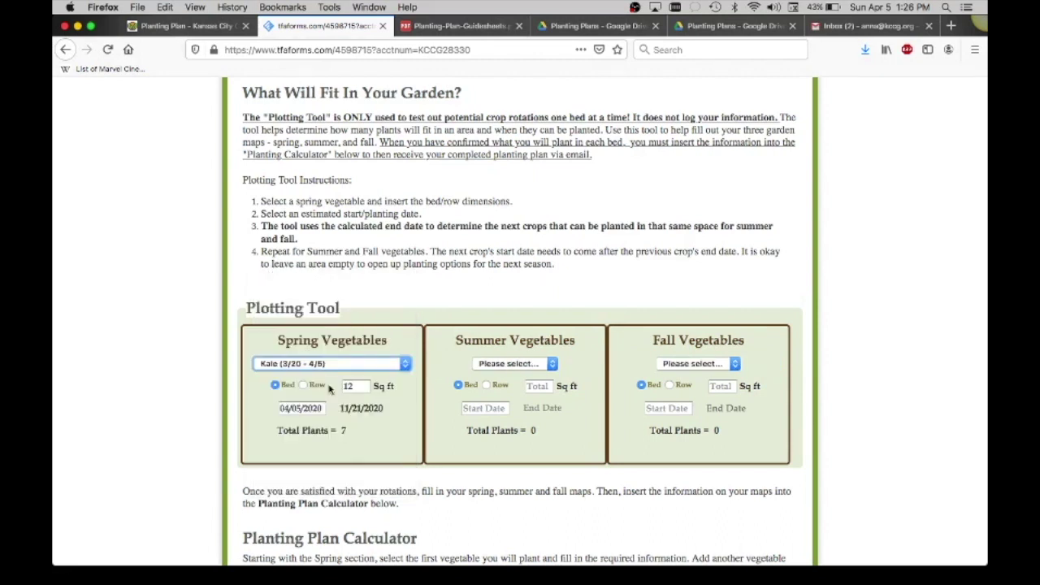
click(355, 386)
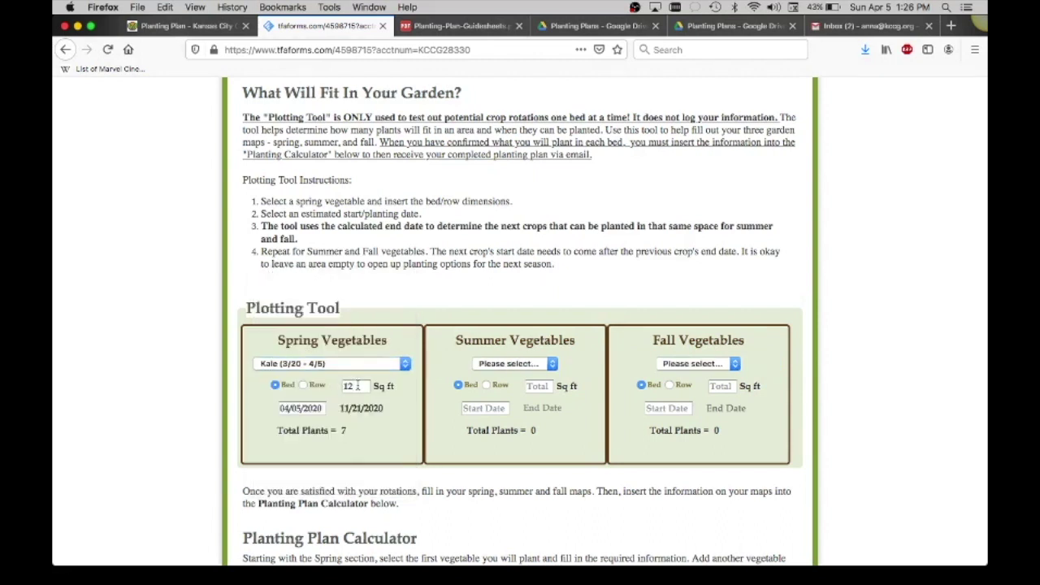
key(BackSpace)
key(BackSpace)
text(48)
drag(342, 410, 368, 416)
click(367, 415)
Set both the summer and fall vegetables to In Through Fall.
click(497, 364)
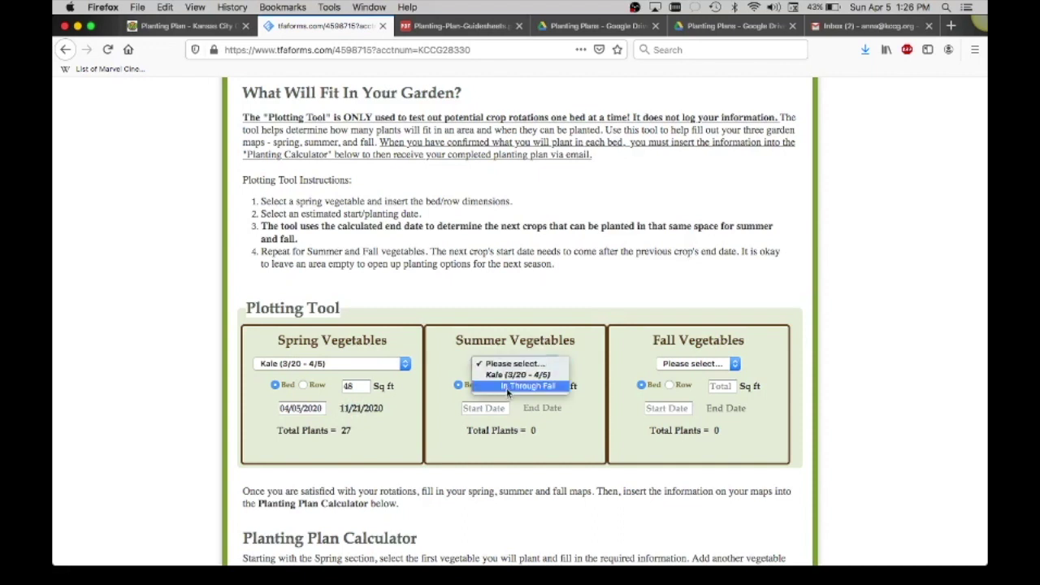
click(508, 388)
click(678, 365)
click(685, 388)
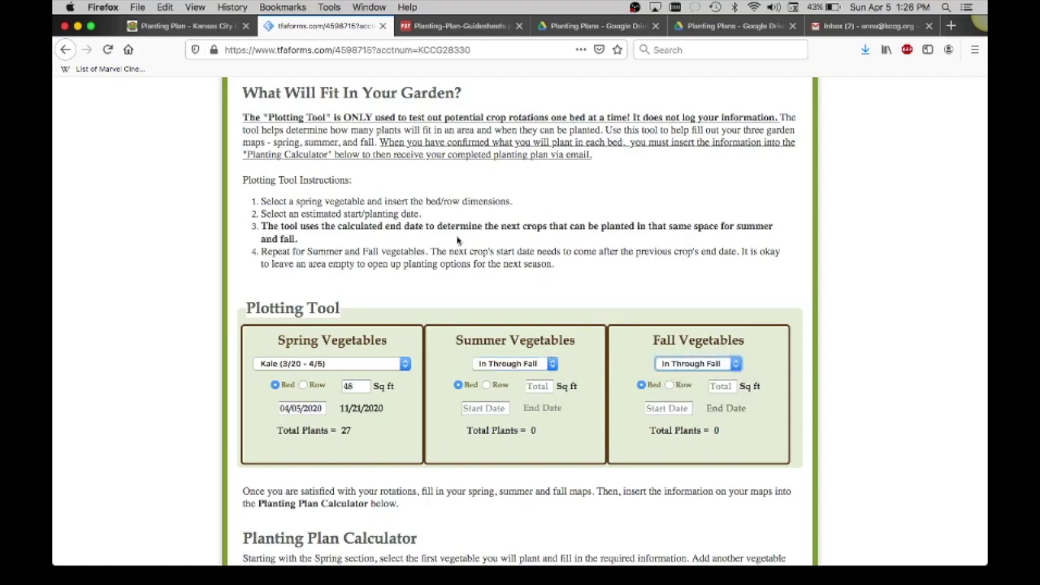
Review the sample maps in Adobe Reader again, ending on the Fall Map, then return to the form.
key(ctrl+Up)
click(602, 271)
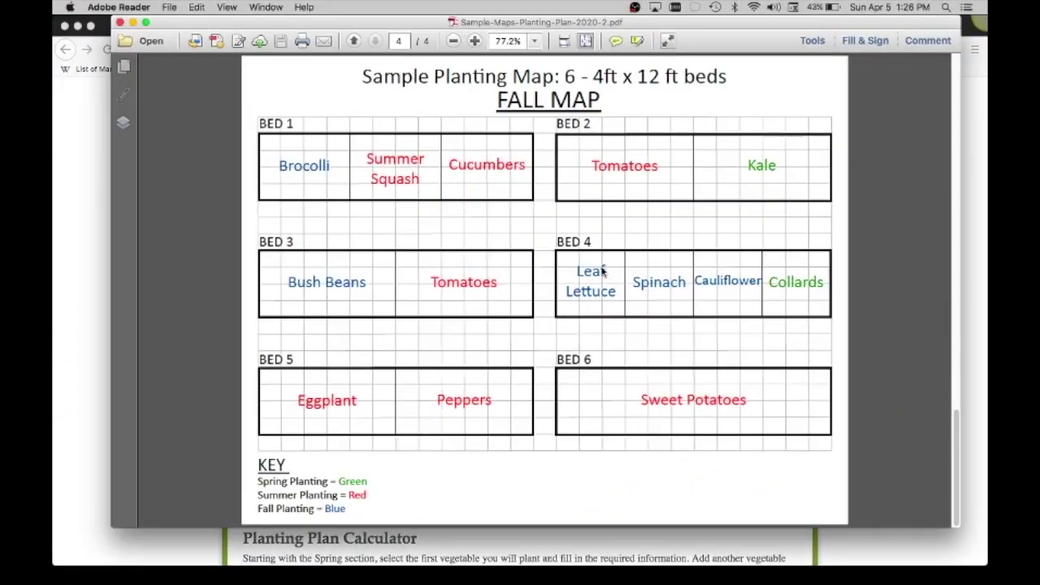
scroll(602, 271, up, 3)
scroll(650, 244, up, 3)
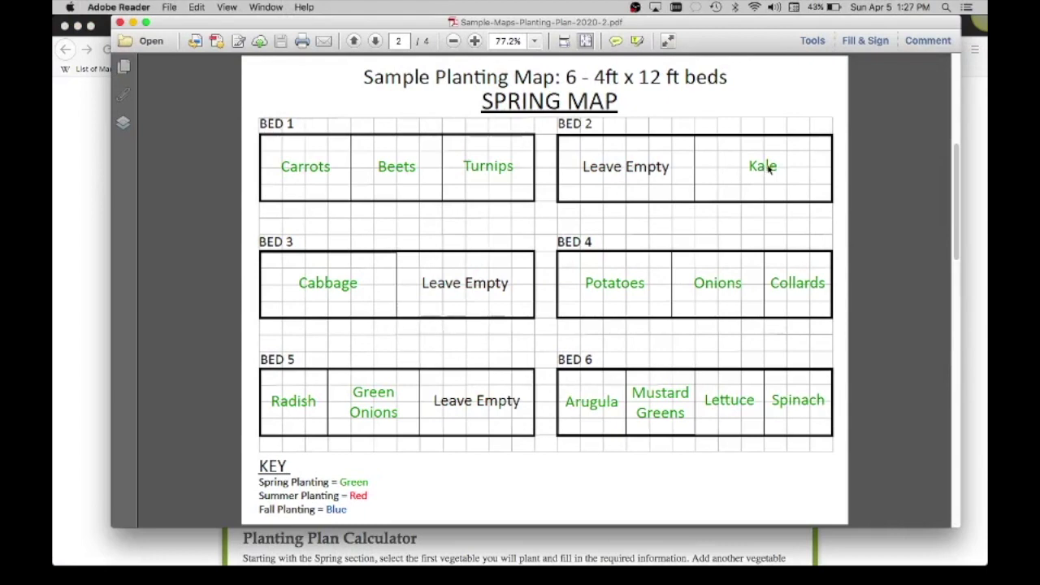
scroll(768, 168, up, 3)
scroll(767, 168, down, 6)
scroll(752, 185, down, 3)
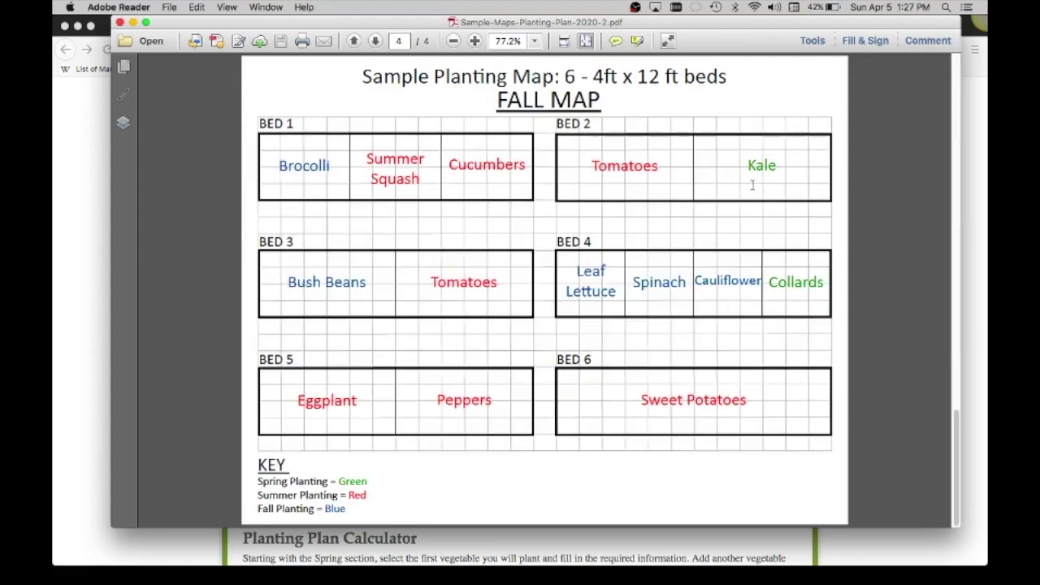
click(59, 287)
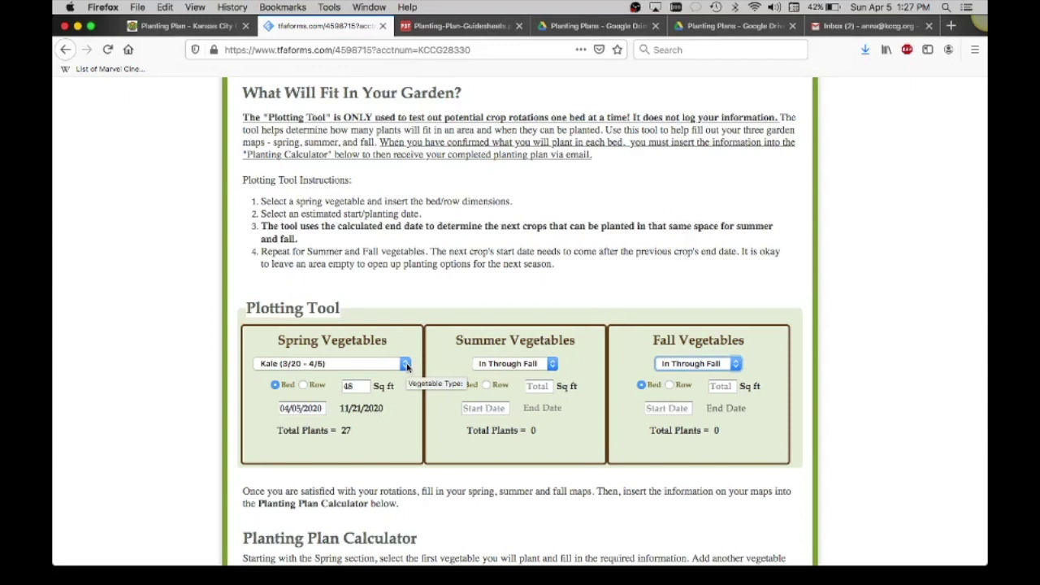
Switch the spring vegetable to Radishes, ending 5/12/2020 with 1728 plants.
click(404, 364)
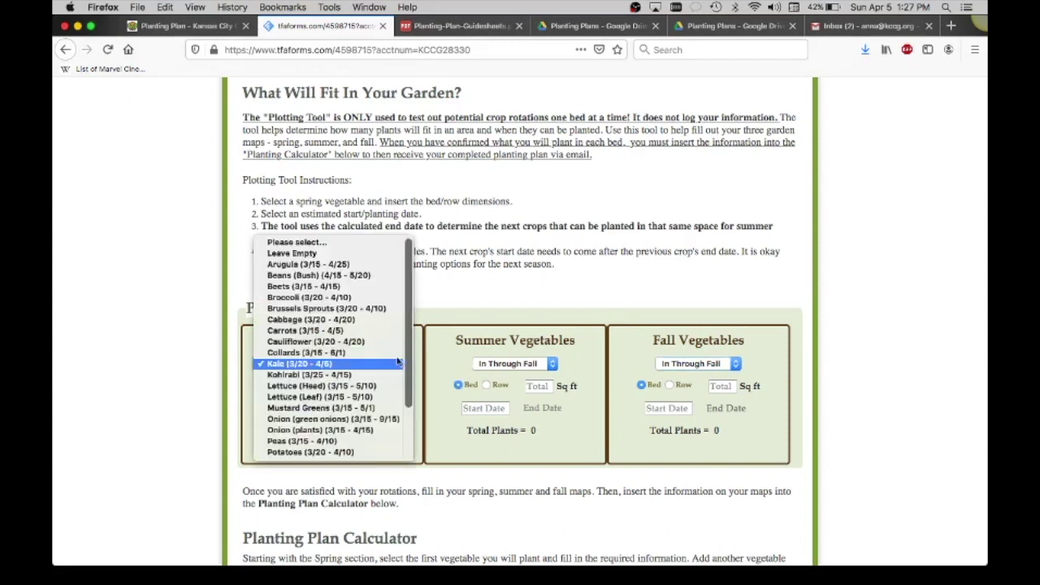
scroll(333, 396, down, 3)
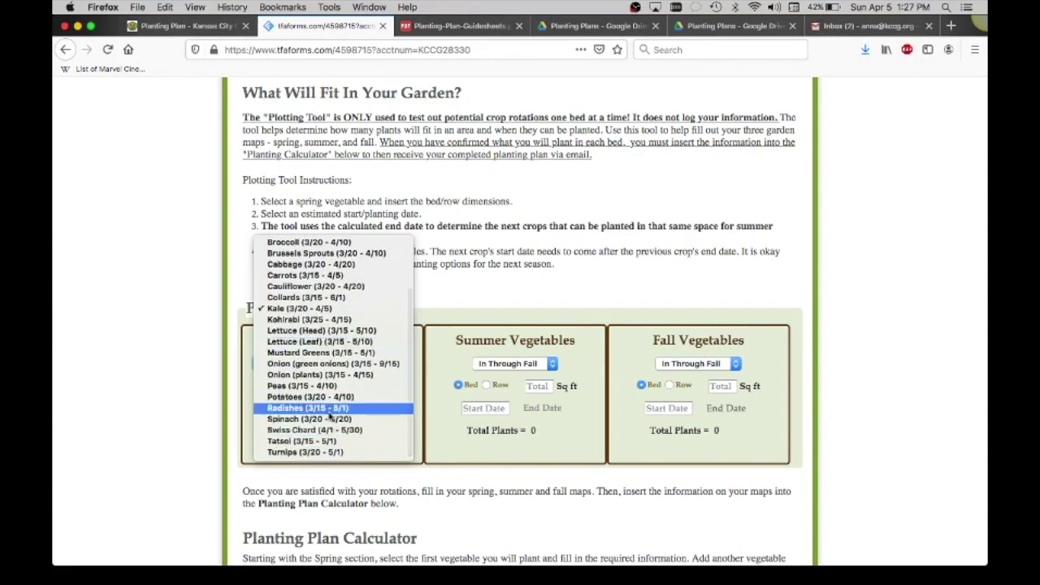
click(324, 407)
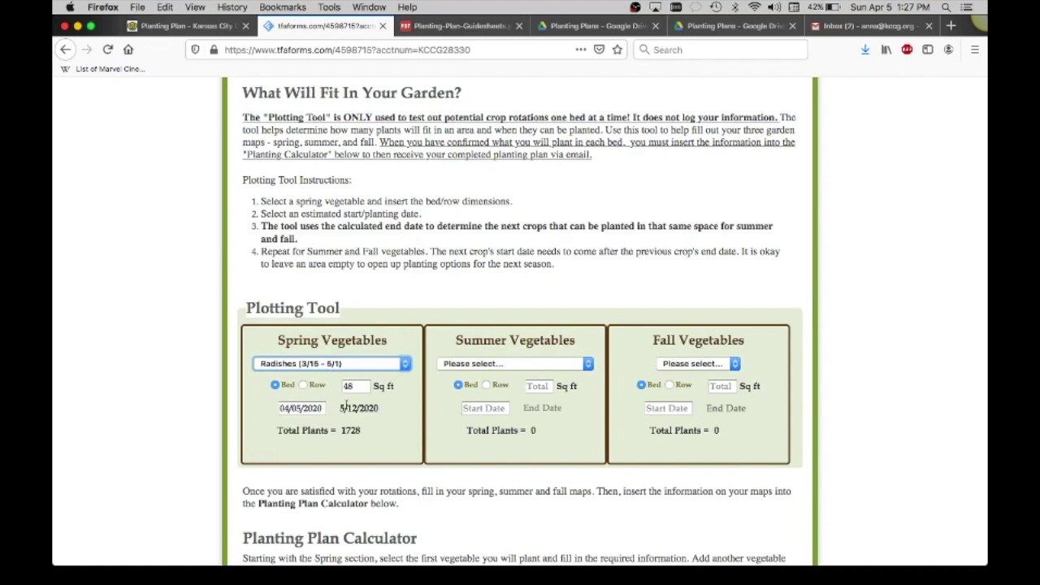
drag(341, 408, 380, 408)
Choose Tomatoes for summer and In Through Fall for fall.
click(469, 364)
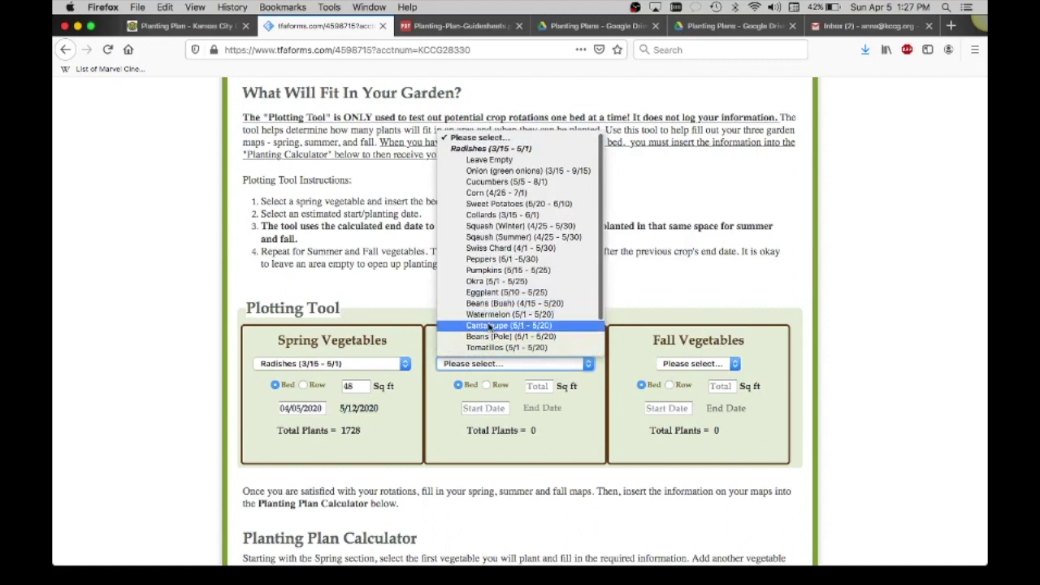
scroll(489, 325, down, 1)
click(490, 328)
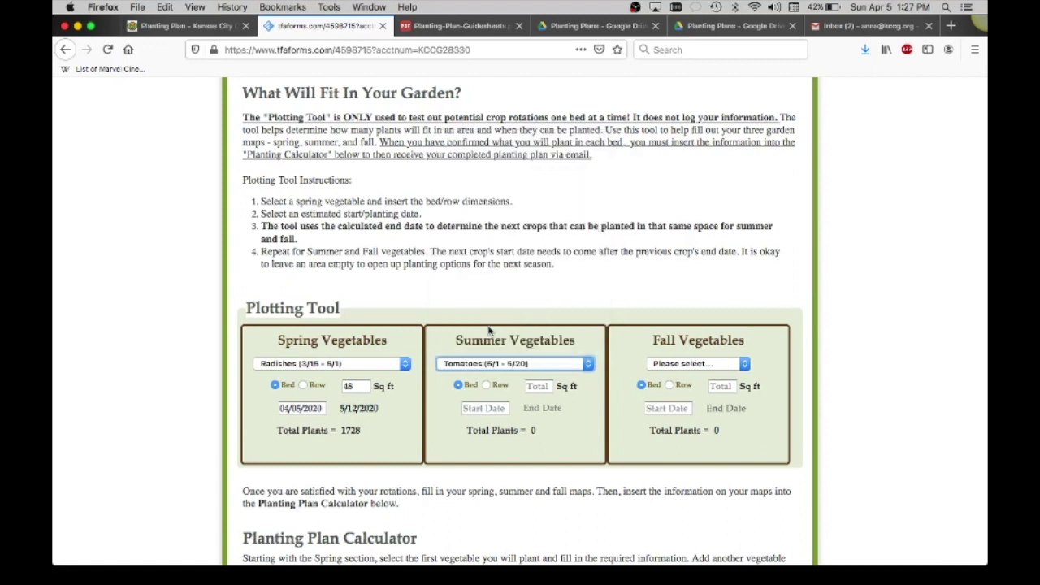
click(662, 365)
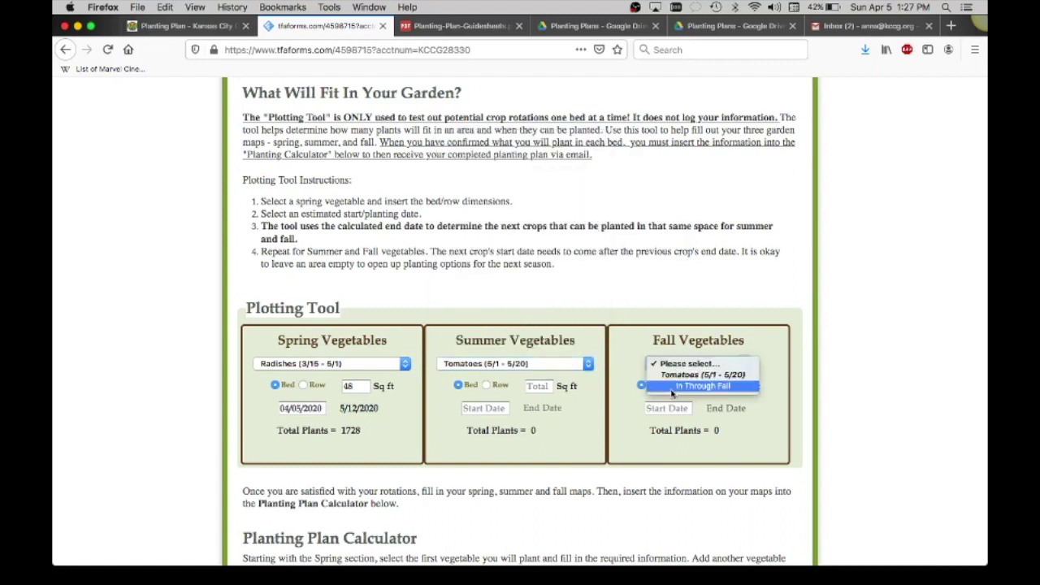
click(673, 388)
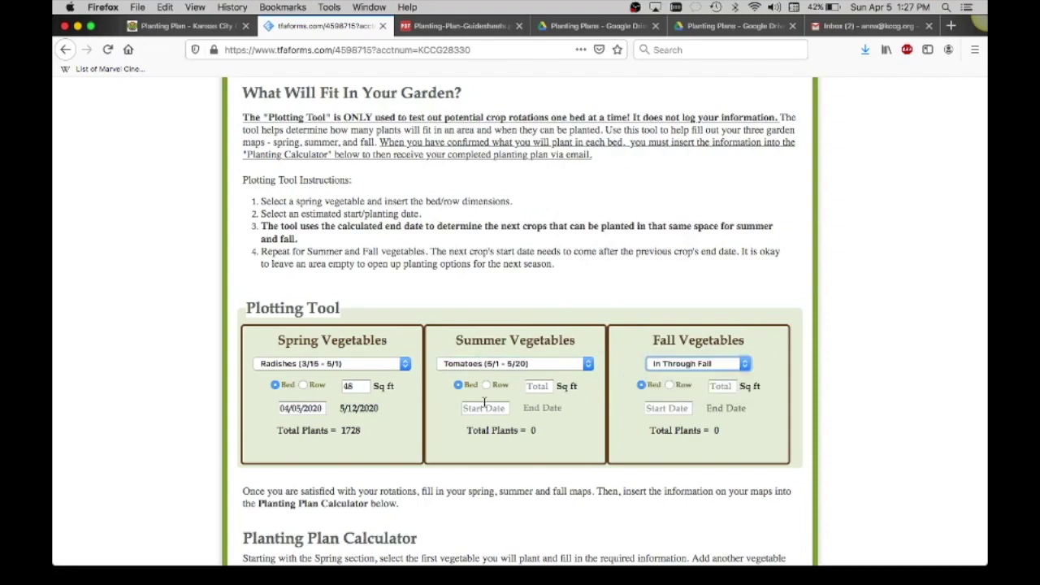
Glance at the sample planting map PDF, then return to the Plotting Tool form.
key(ctrl+Up)
click(805, 235)
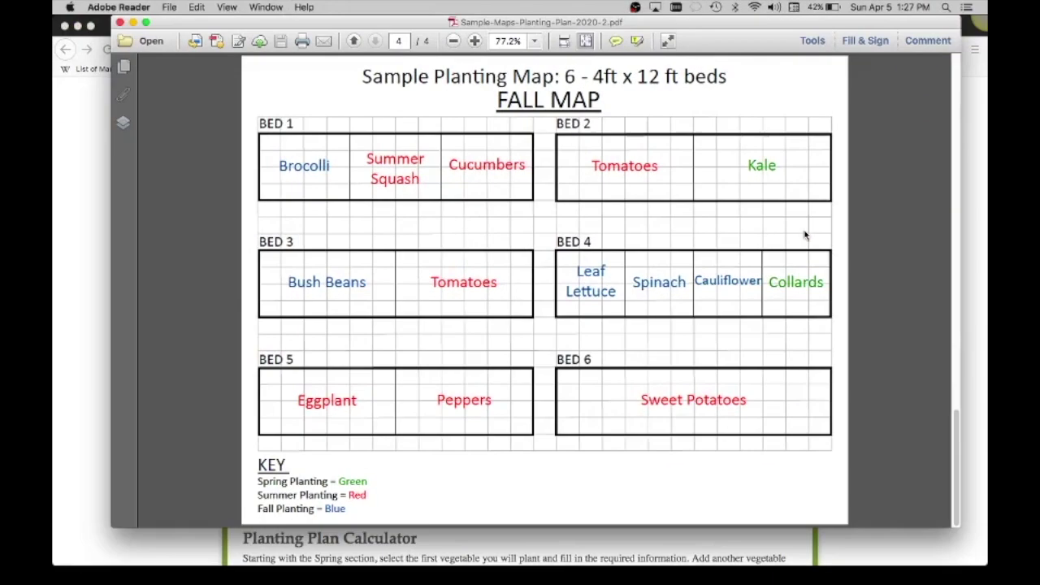
click(79, 291)
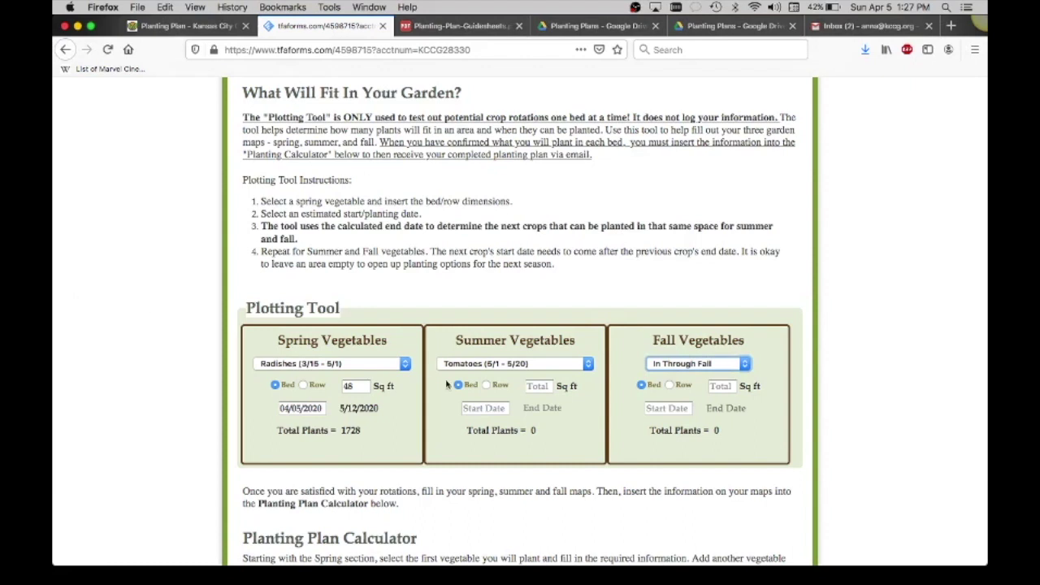
scroll(495, 373, down, 1)
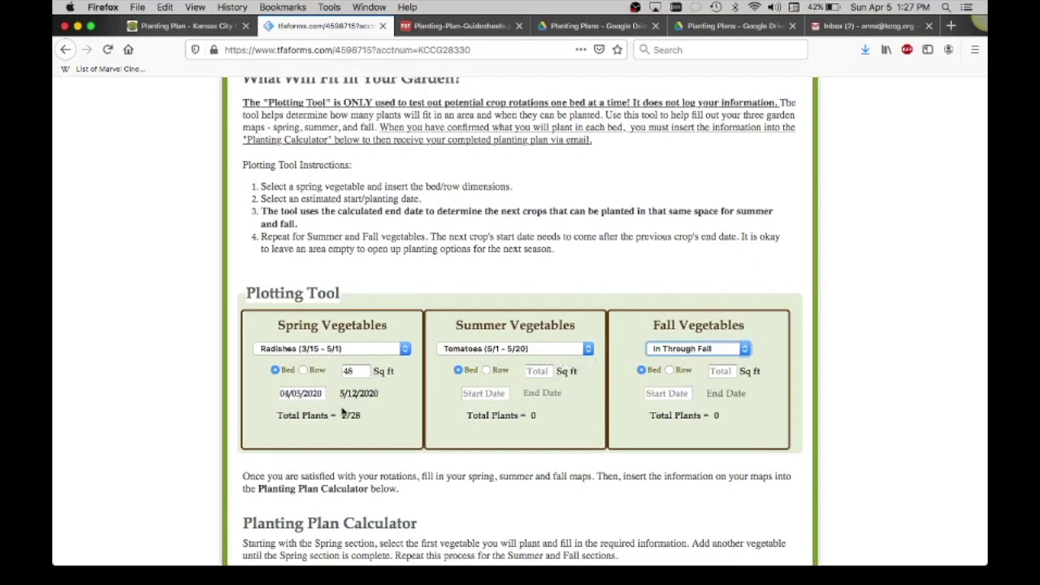
Add spring Carrots in a Bed, plot 1, starting April 5, 2020, on 12 sq ft.
scroll(326, 421, down, 5)
scroll(326, 423, down, 15)
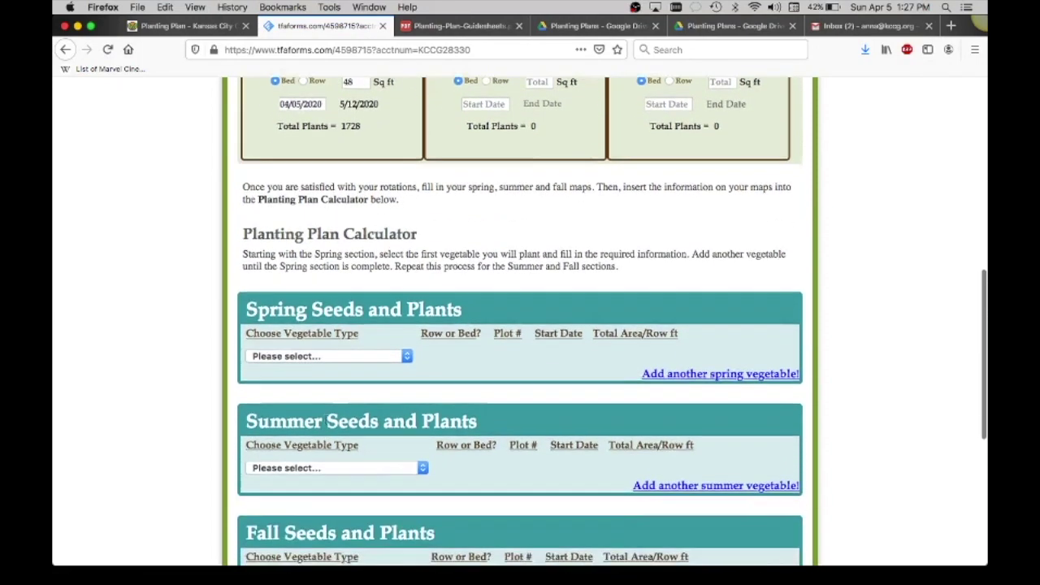
scroll(328, 424, down, 1)
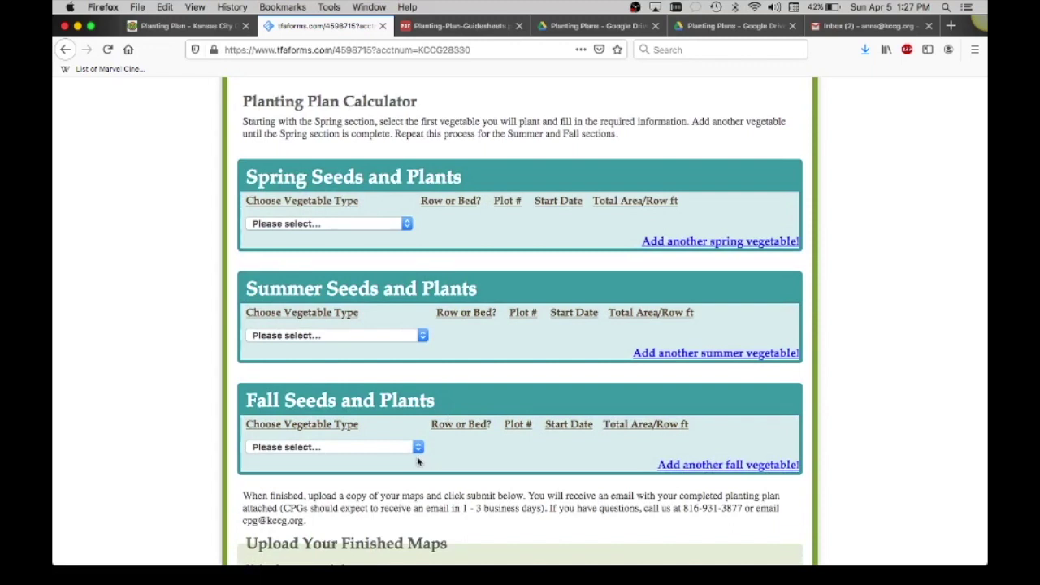
click(406, 224)
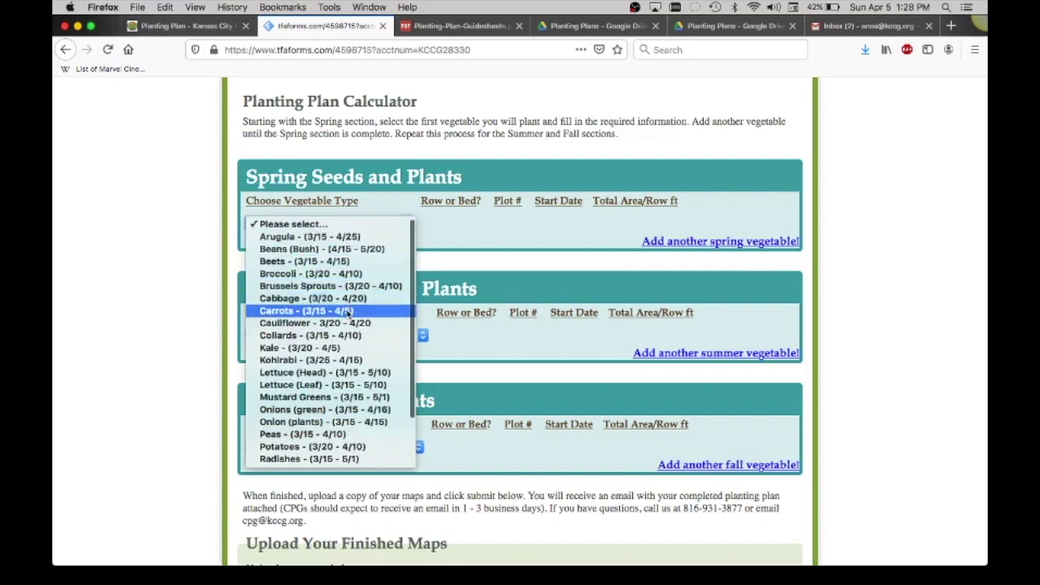
click(348, 311)
click(430, 221)
click(512, 221)
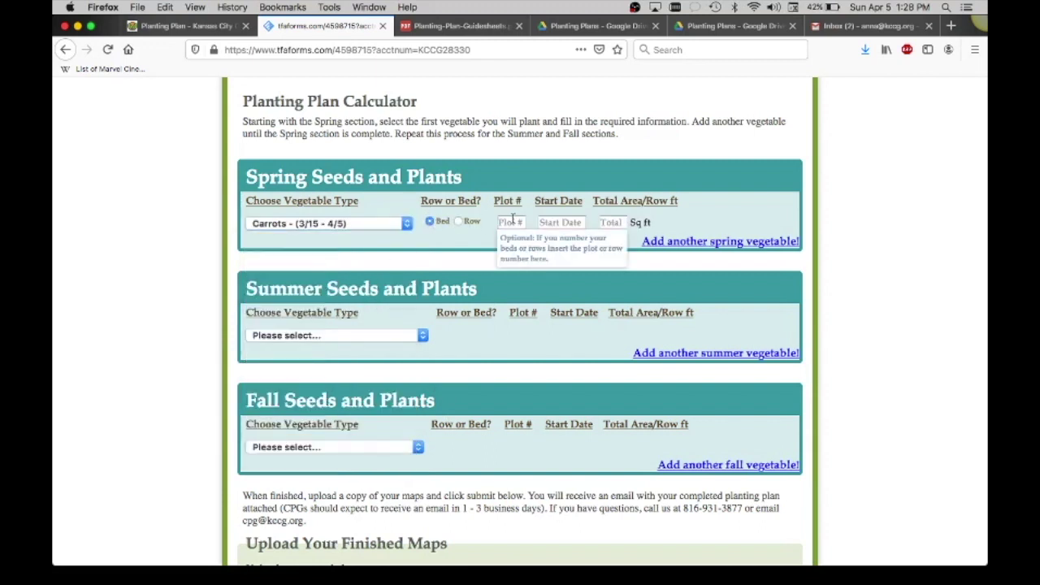
text(1)
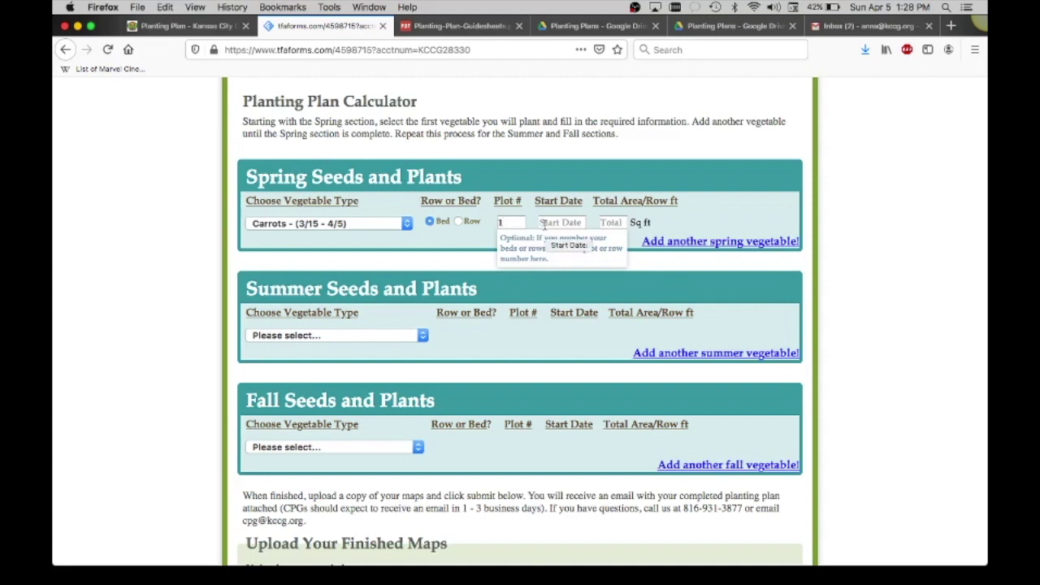
click(544, 224)
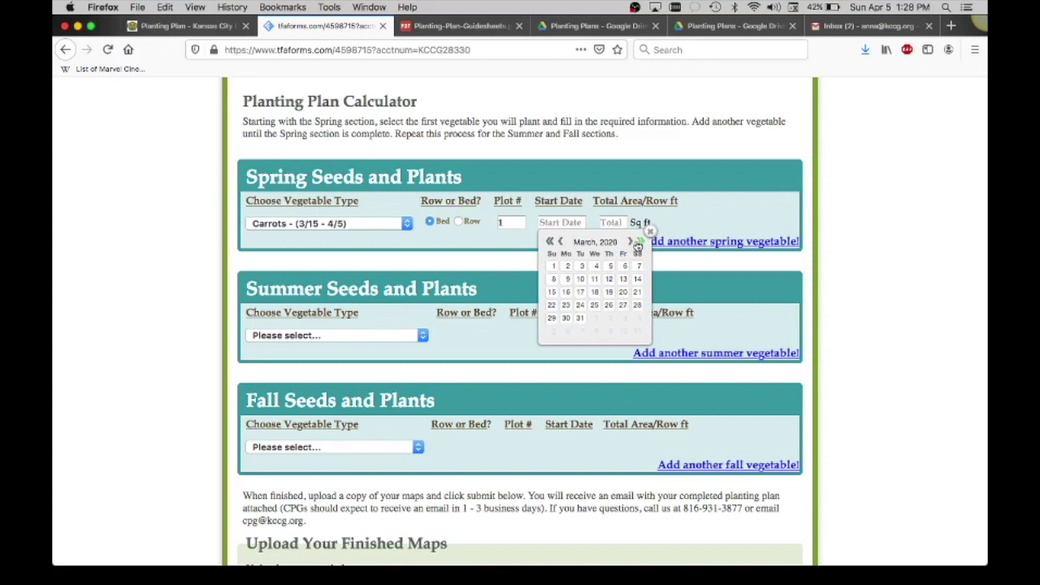
click(632, 242)
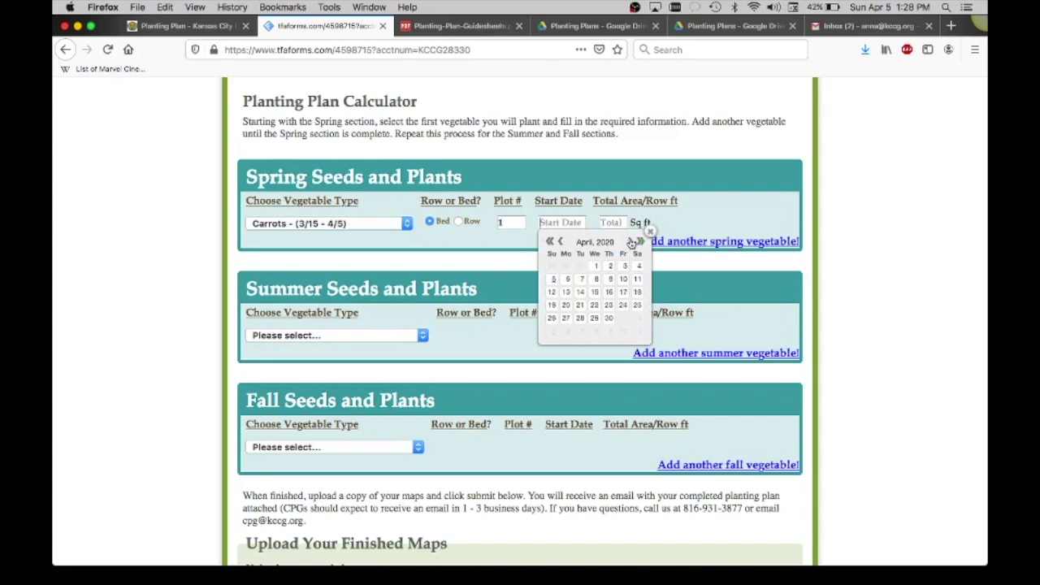
click(550, 280)
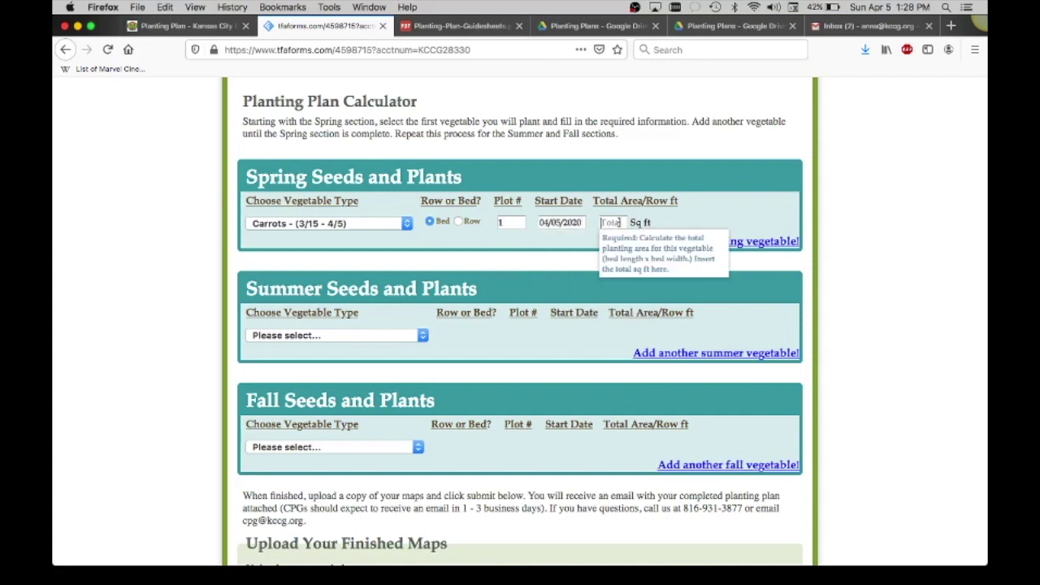
text(12)
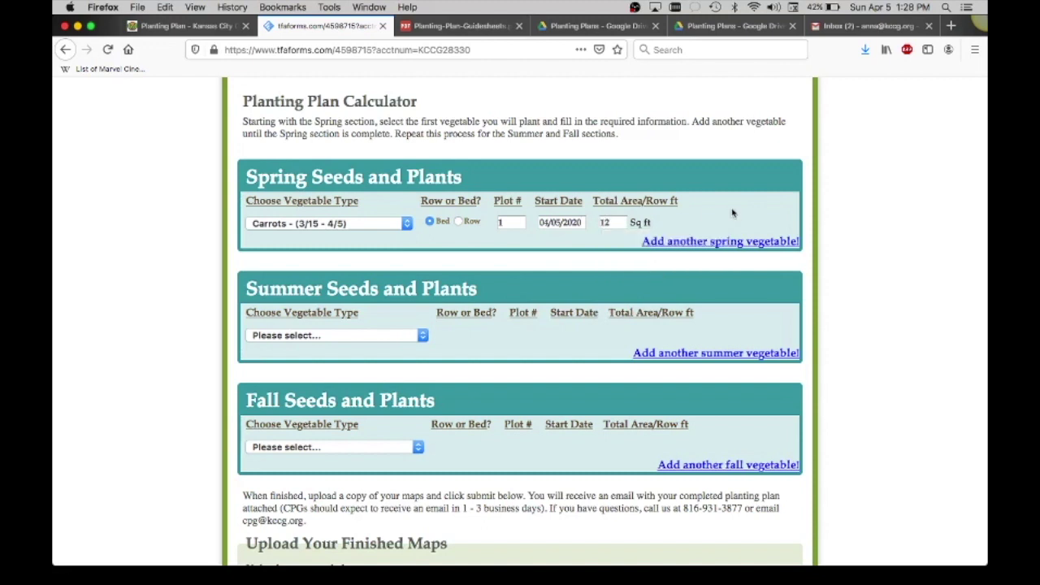
Add a second spring row: Kale plants in a Bed, plot 2, starting April 2, 2020, 48 sq ft.
click(659, 244)
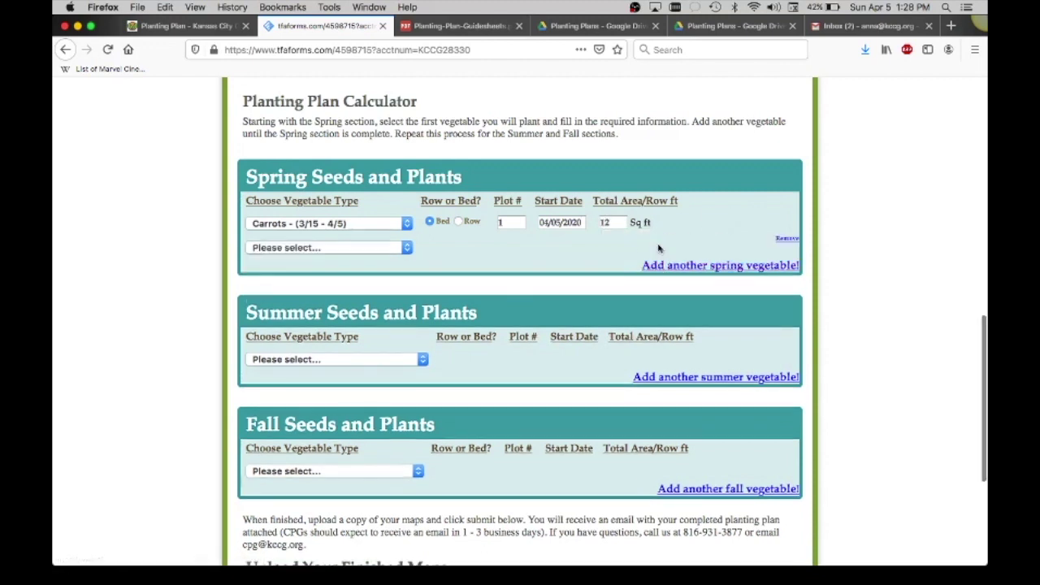
click(405, 252)
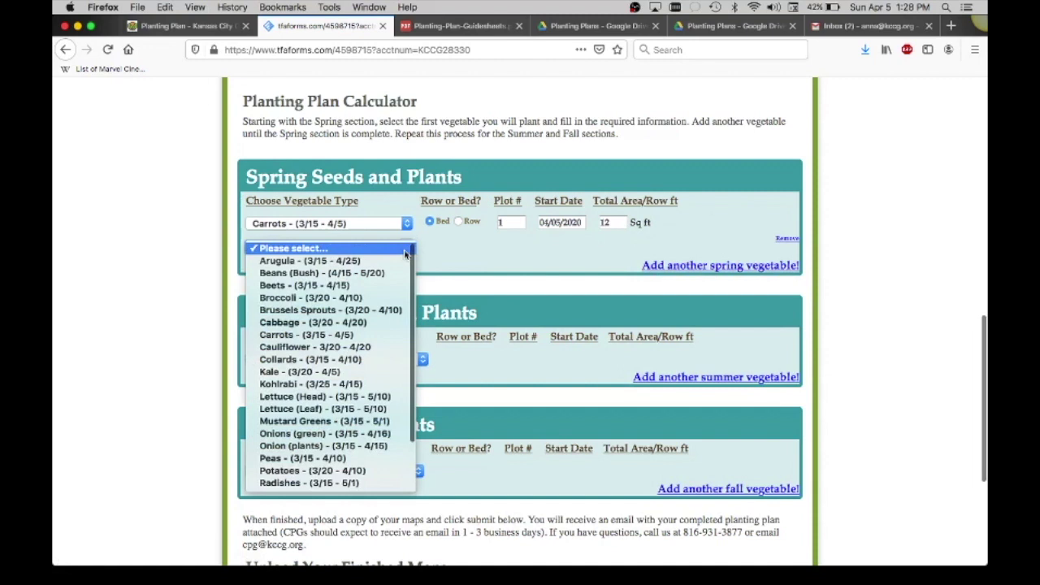
click(318, 375)
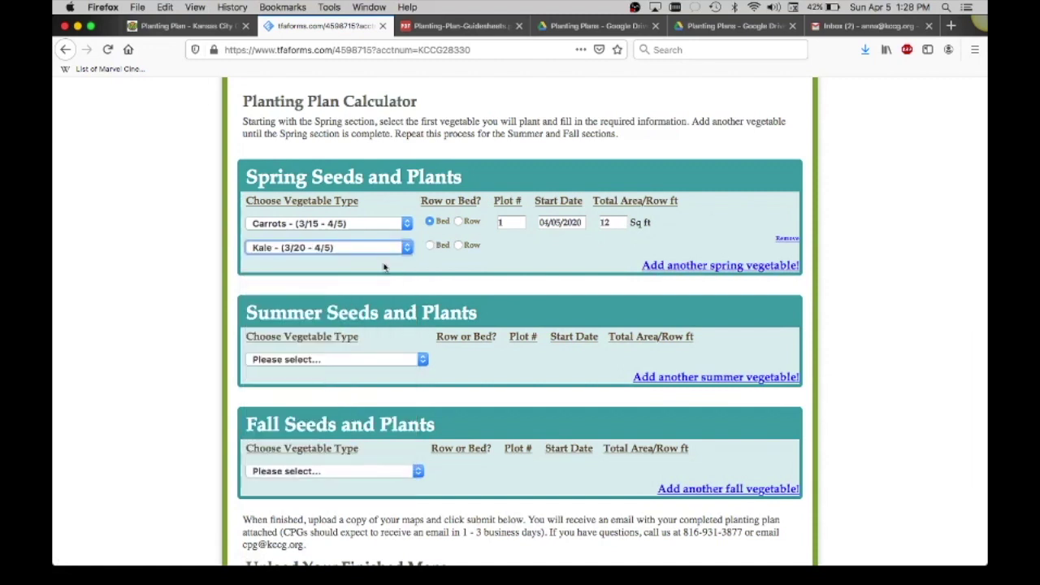
click(430, 245)
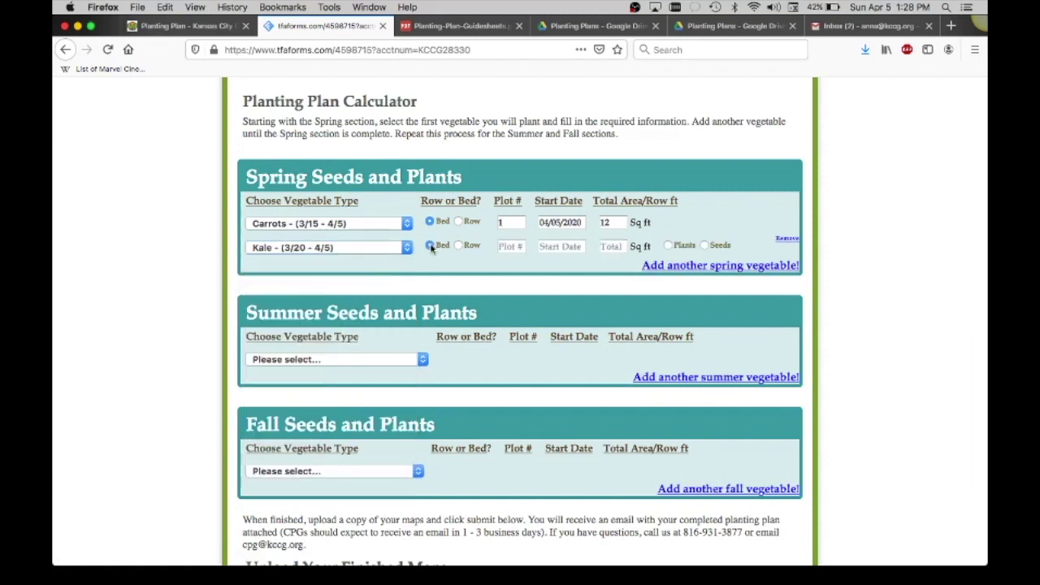
click(510, 245)
text(2)
click(559, 246)
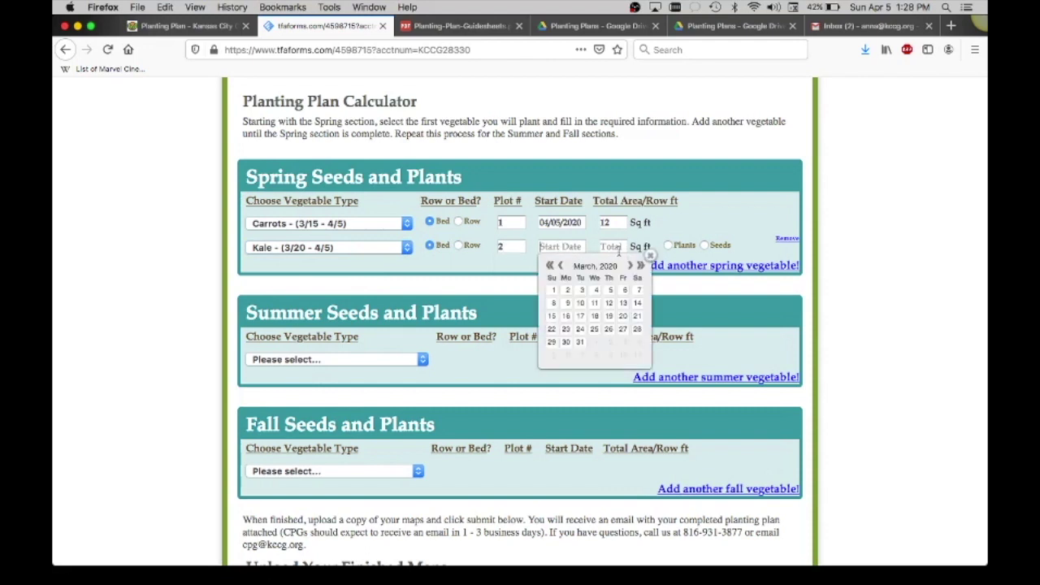
click(630, 265)
click(611, 291)
click(607, 245)
text(3)
text(8)
key(BackSpace)
key(BackSpace)
text(48)
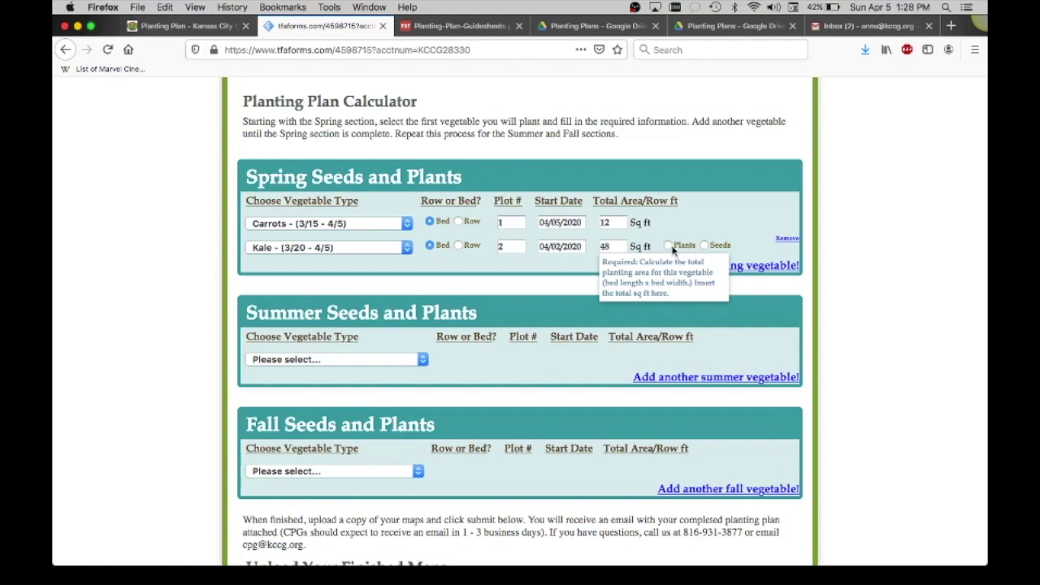
click(592, 273)
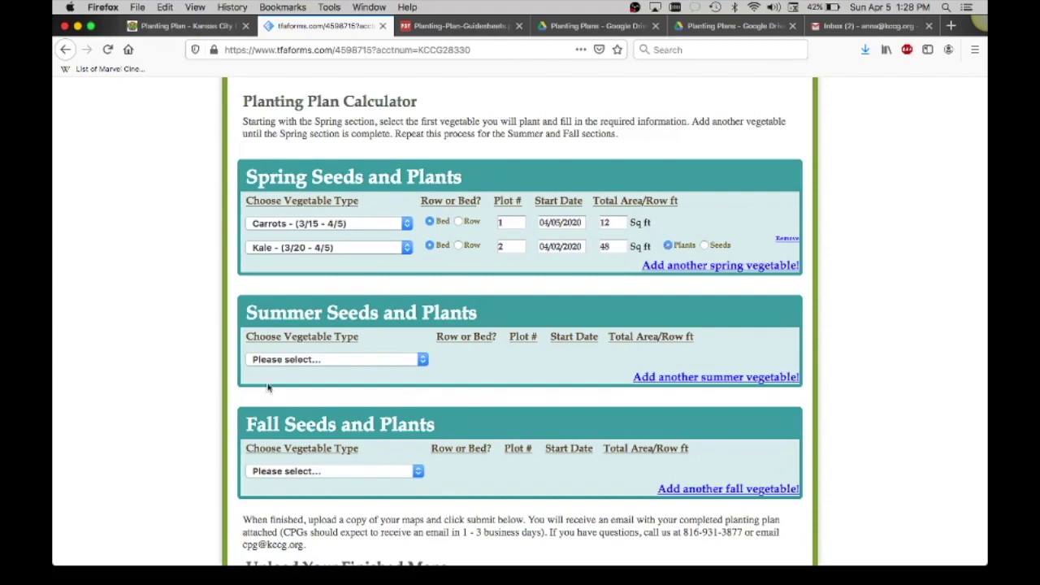
Check the sample map in Adobe Reader, then return to the calculator form.
mouse_move(53, 564)
click(667, 240)
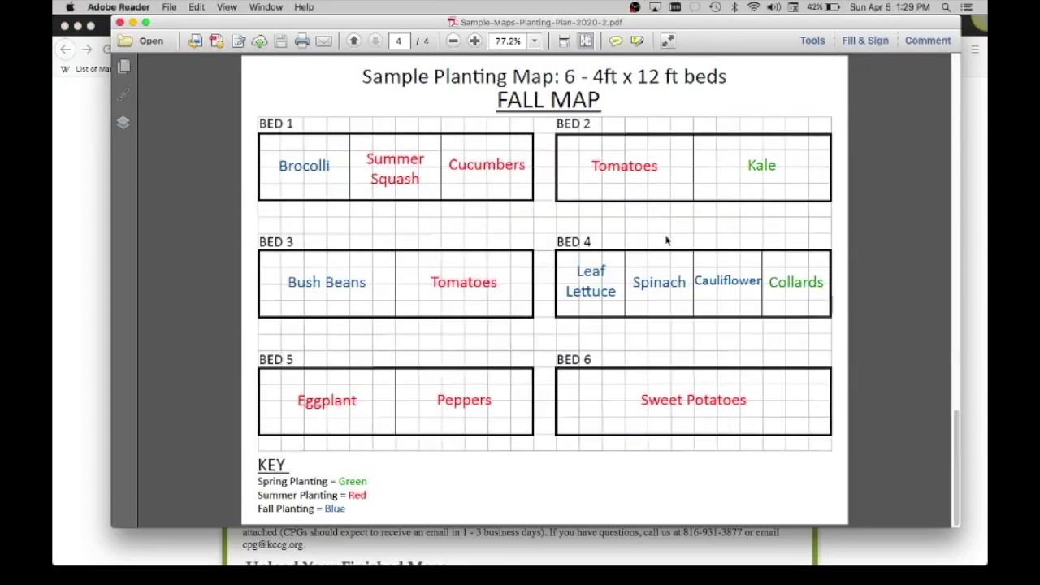
scroll(667, 239, up, 3)
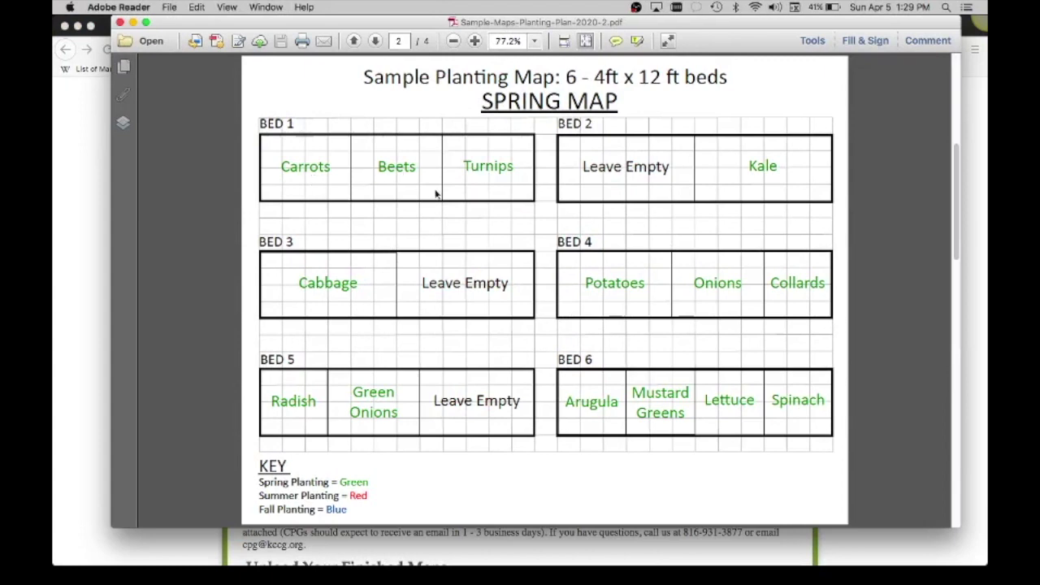
click(65, 390)
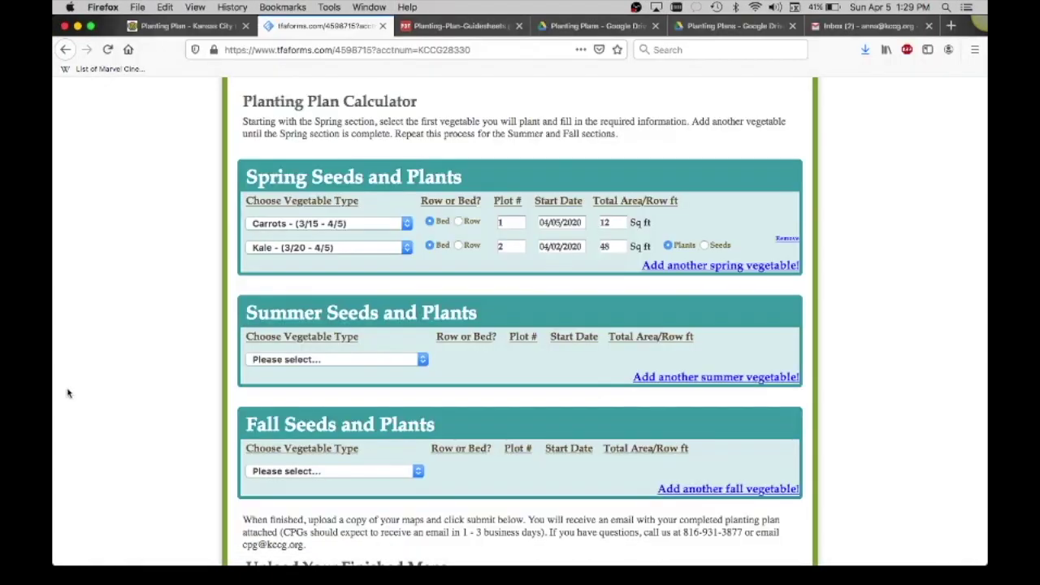
Add a third spring vegetable row, then remove it again.
click(703, 268)
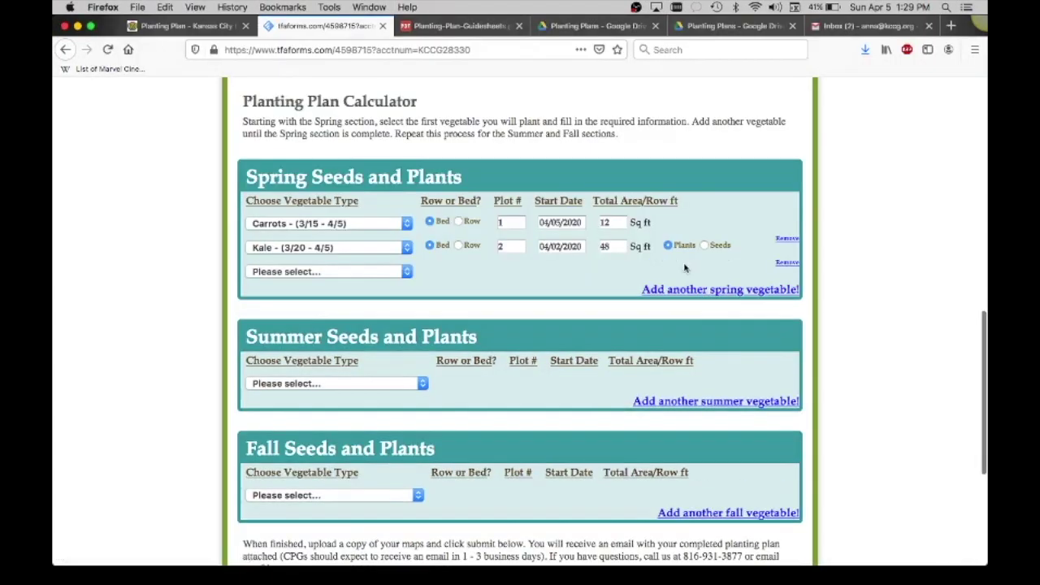
click(786, 262)
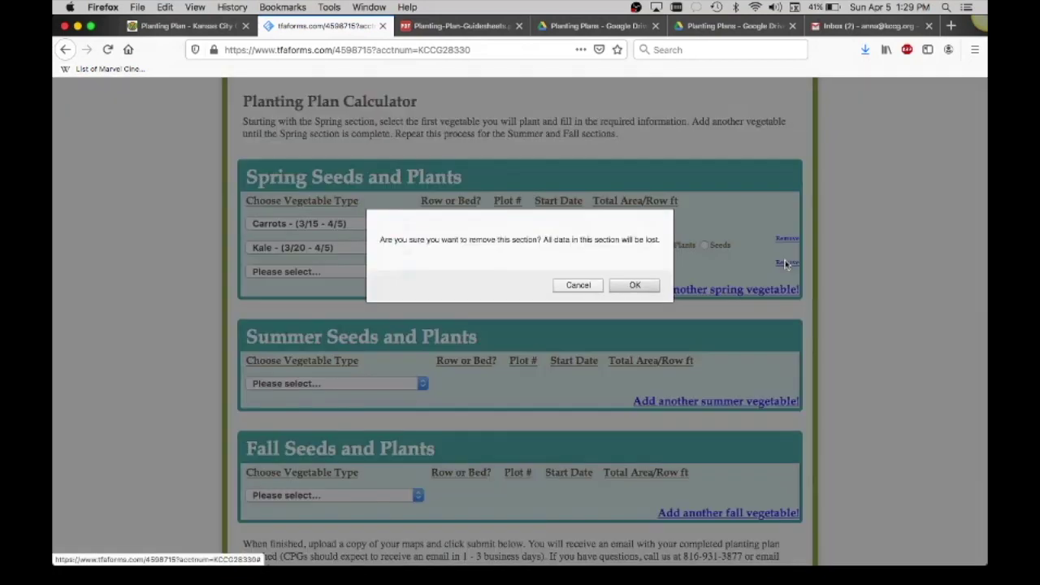
click(625, 286)
Add Okra as the summer vegetable, planted in a Bed measured in sq ft, after checking the Summer Map.
scroll(528, 351, down, 2)
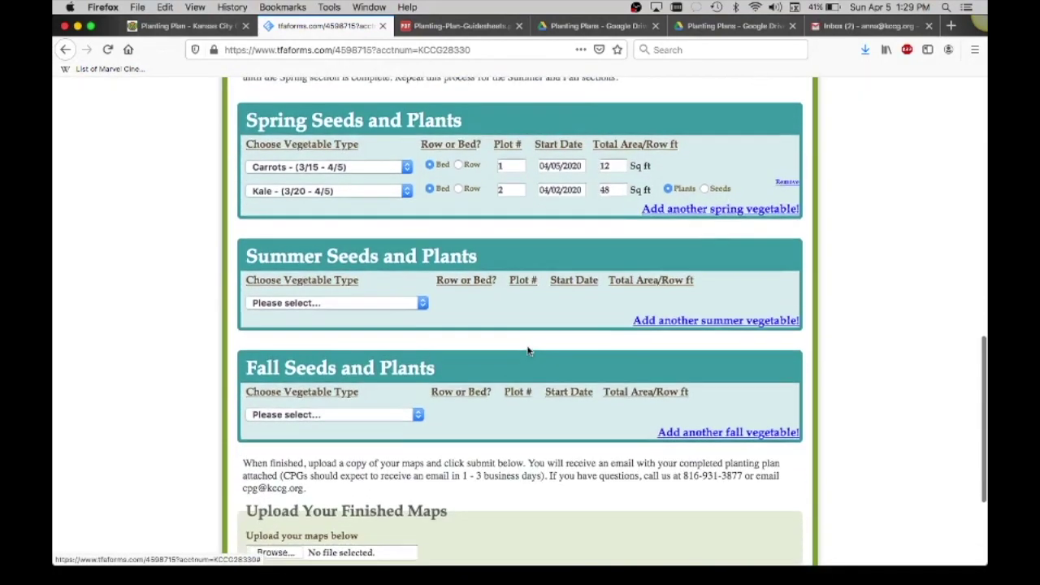
click(421, 300)
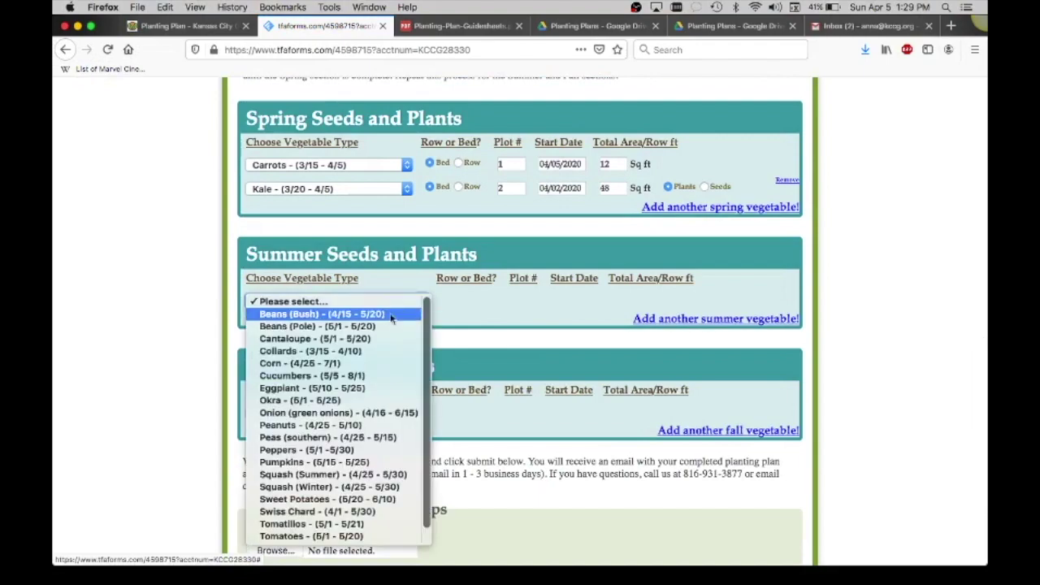
click(335, 399)
key(ctrl+Up)
click(624, 247)
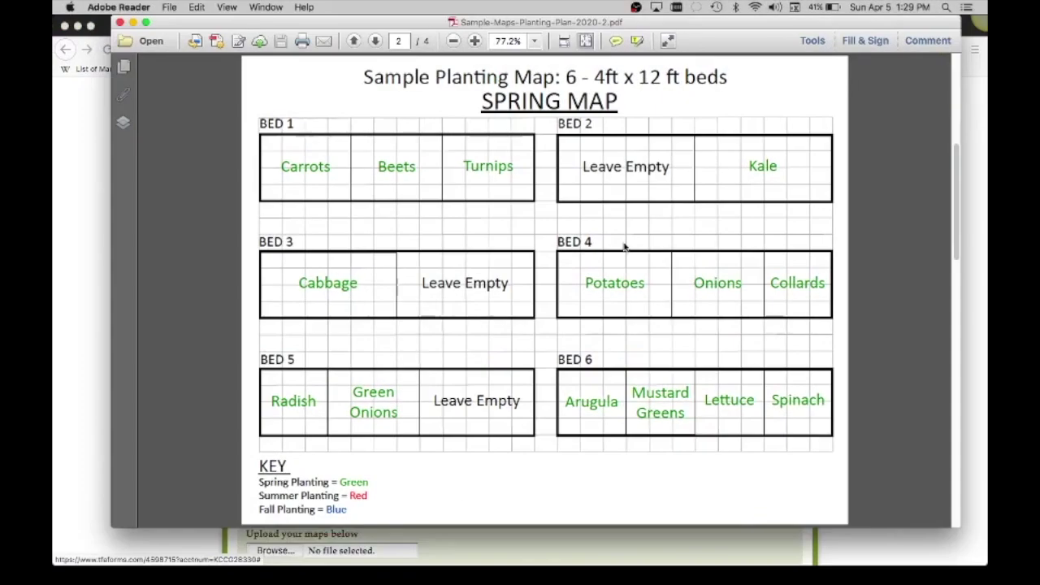
scroll(624, 247, down, 3)
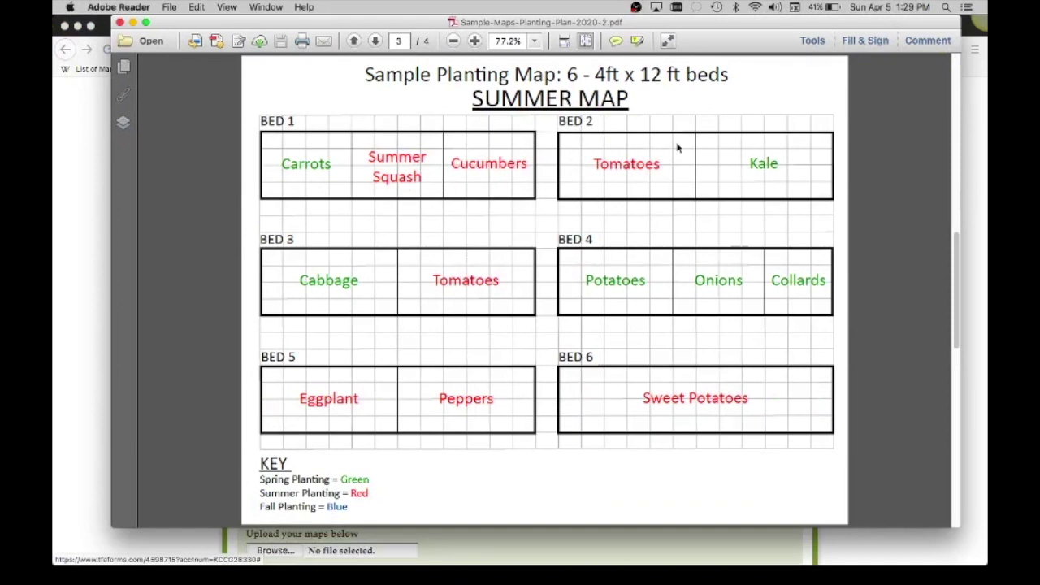
click(92, 305)
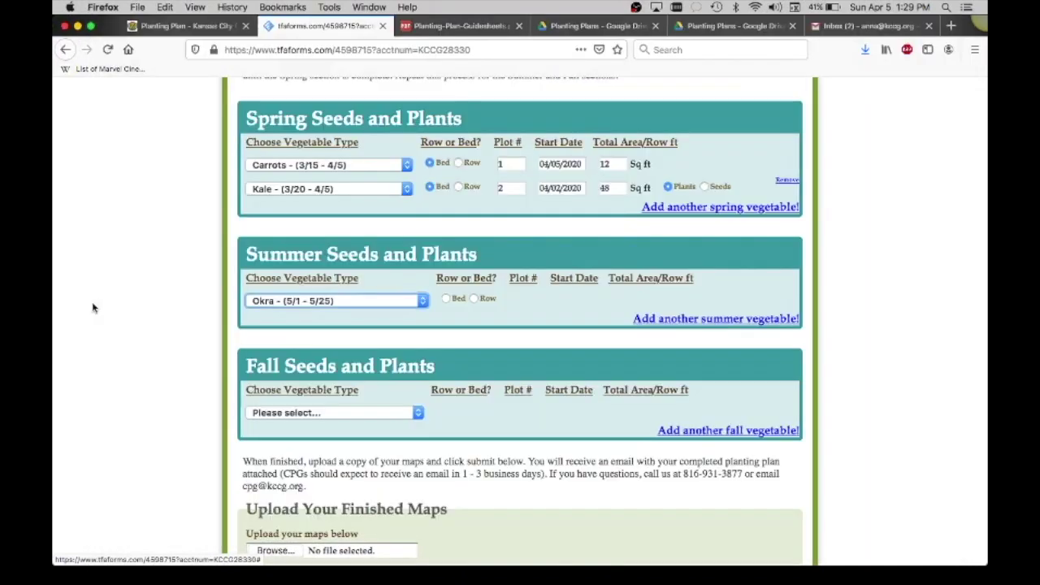
click(475, 300)
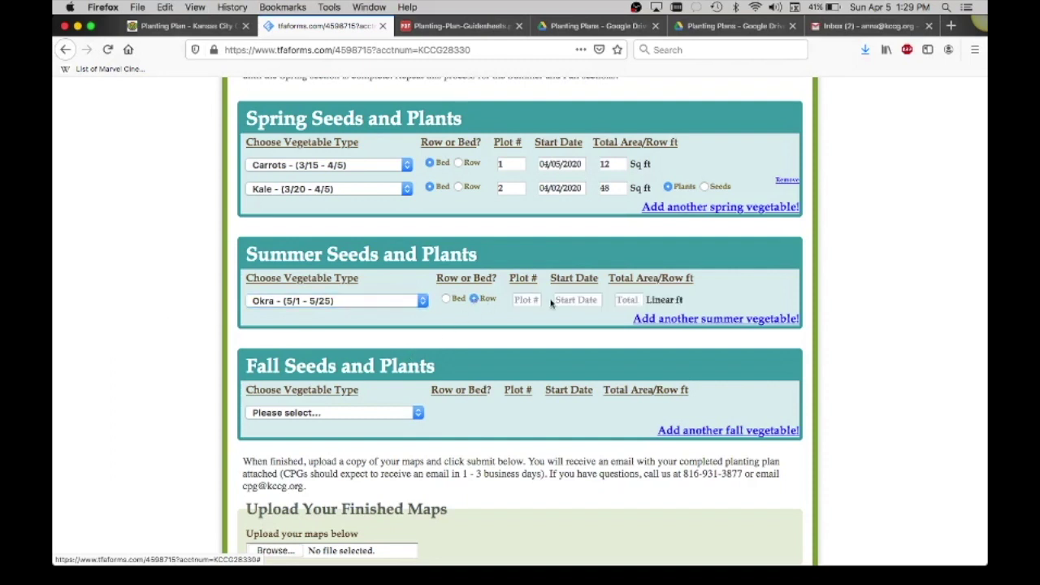
click(446, 298)
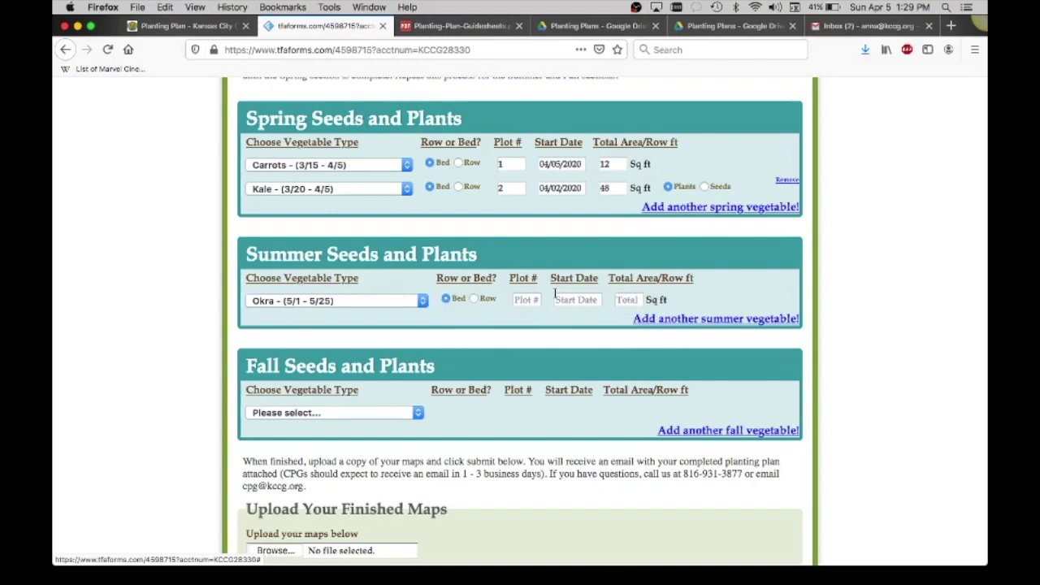
Consult the sample map PDF, then return to the planting form.
scroll(554, 305, down, 1)
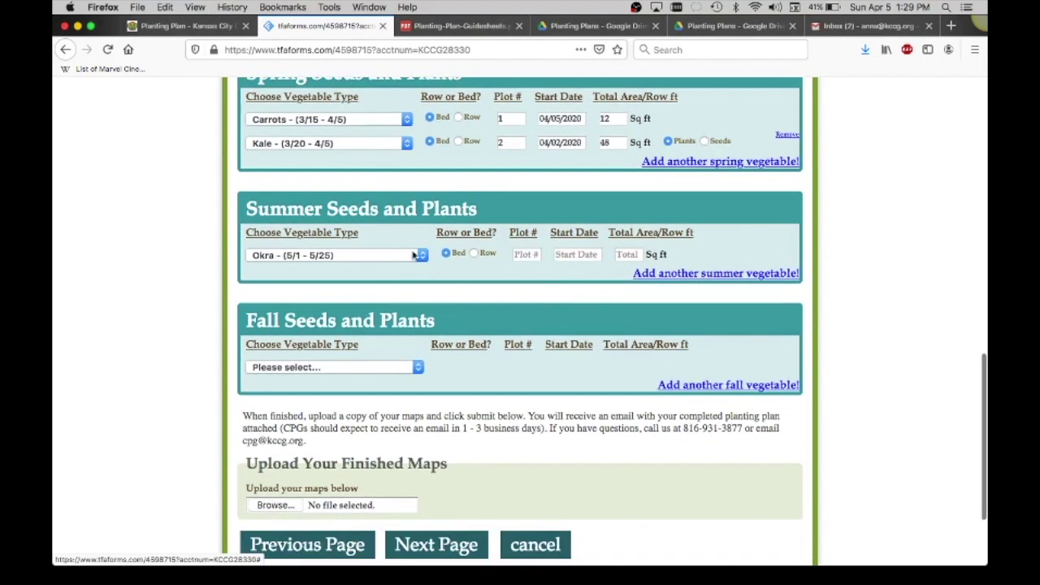
scroll(413, 284, down, 1)
scroll(413, 285, down, 2)
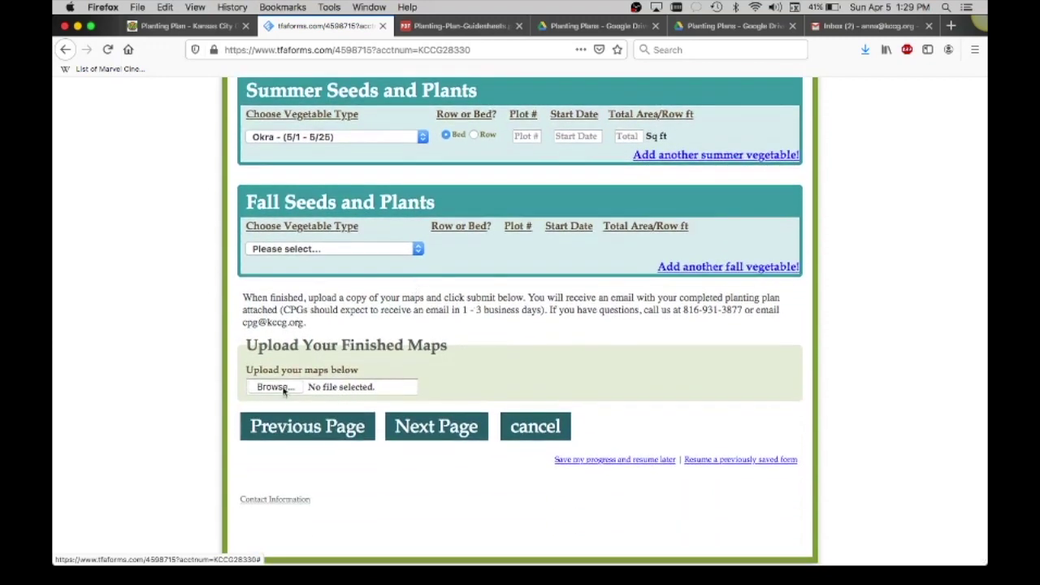
key(ctrl+Up)
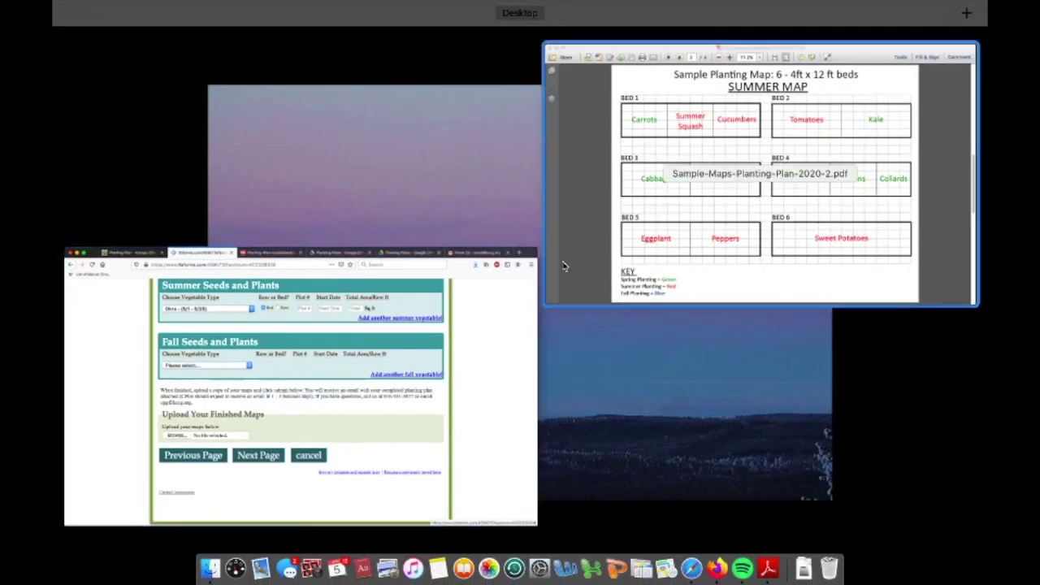
click(583, 260)
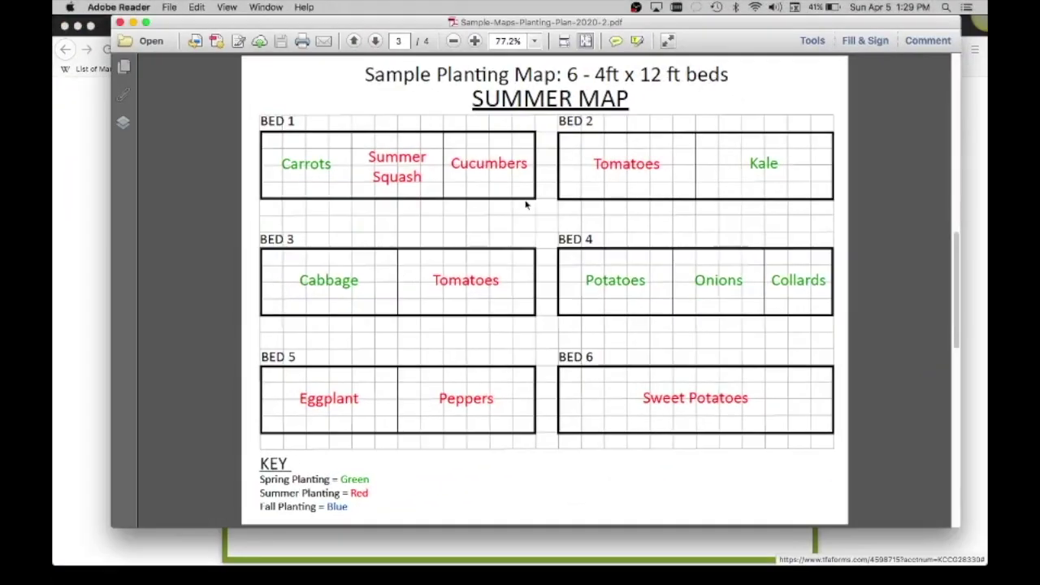
click(72, 341)
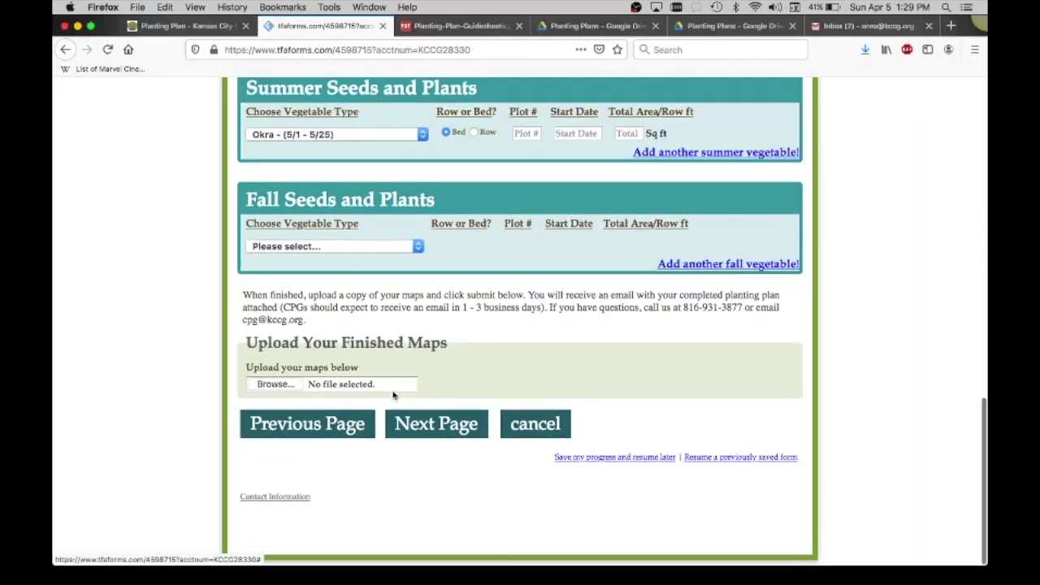
Give the Okra summer entry a 05/05/2020 start date and a 48 Sq ft total.
click(437, 423)
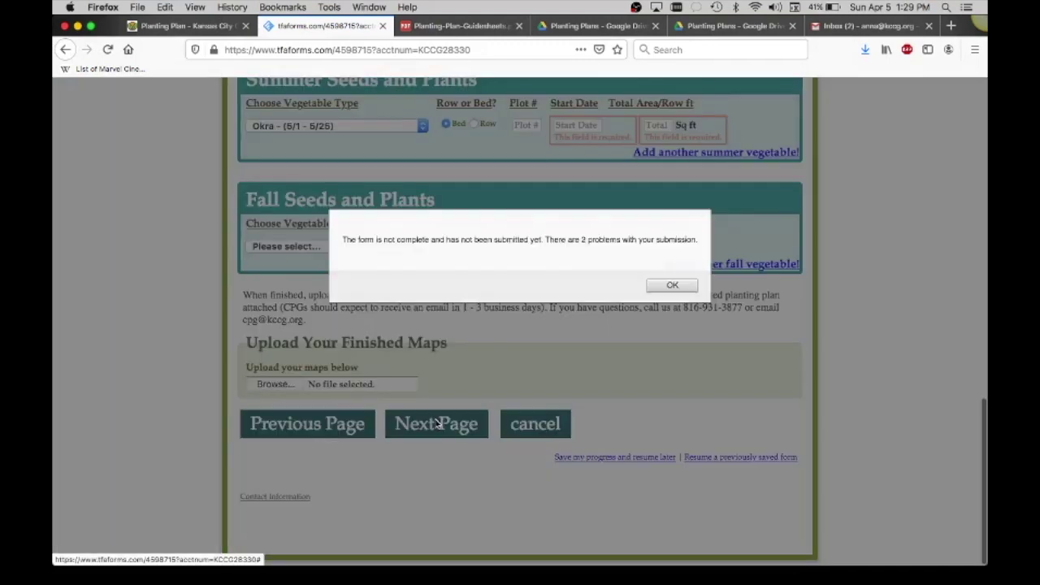
click(672, 285)
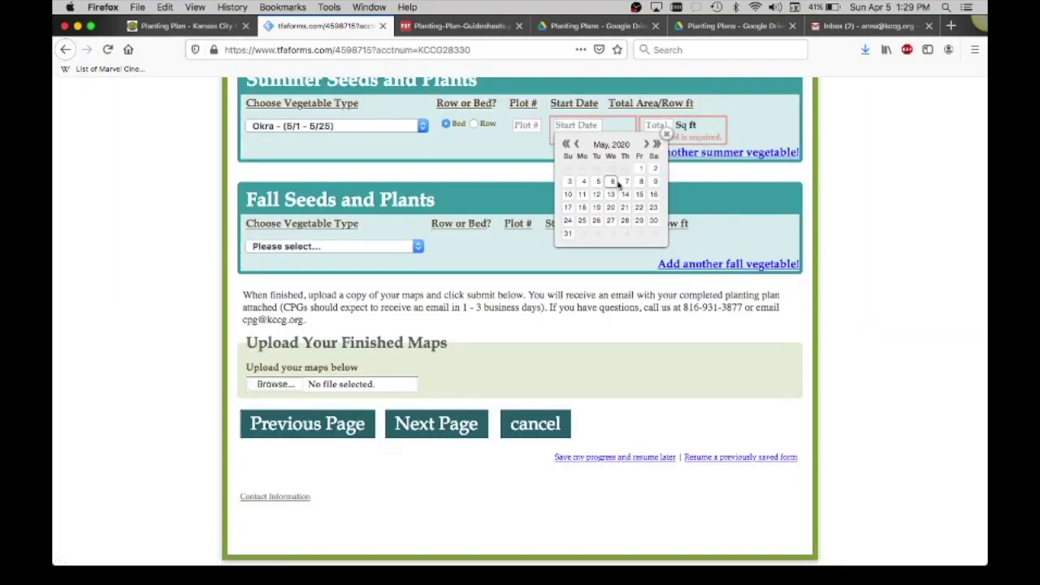
click(597, 181)
click(656, 126)
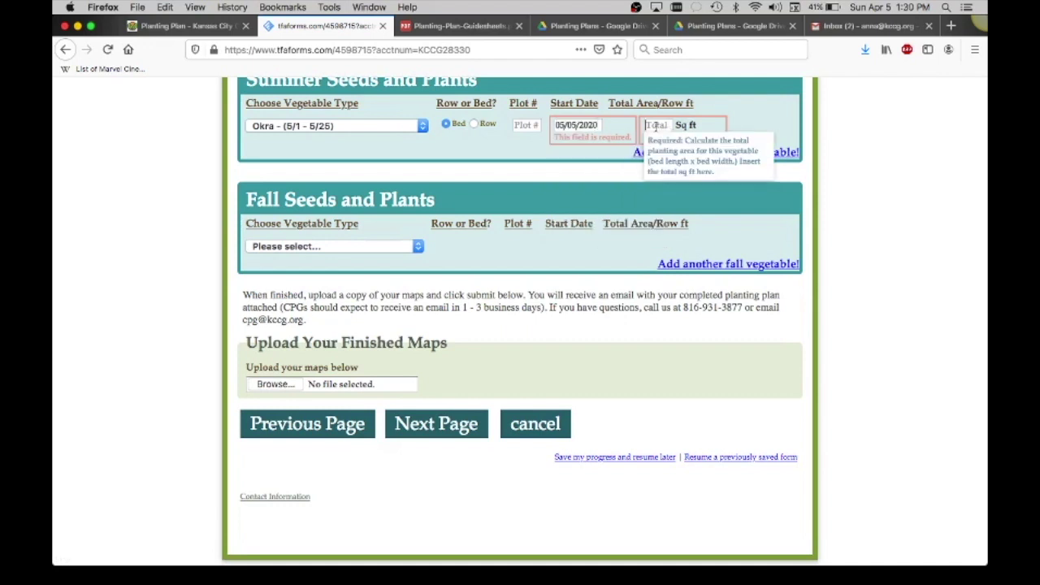
text(48)
click(583, 179)
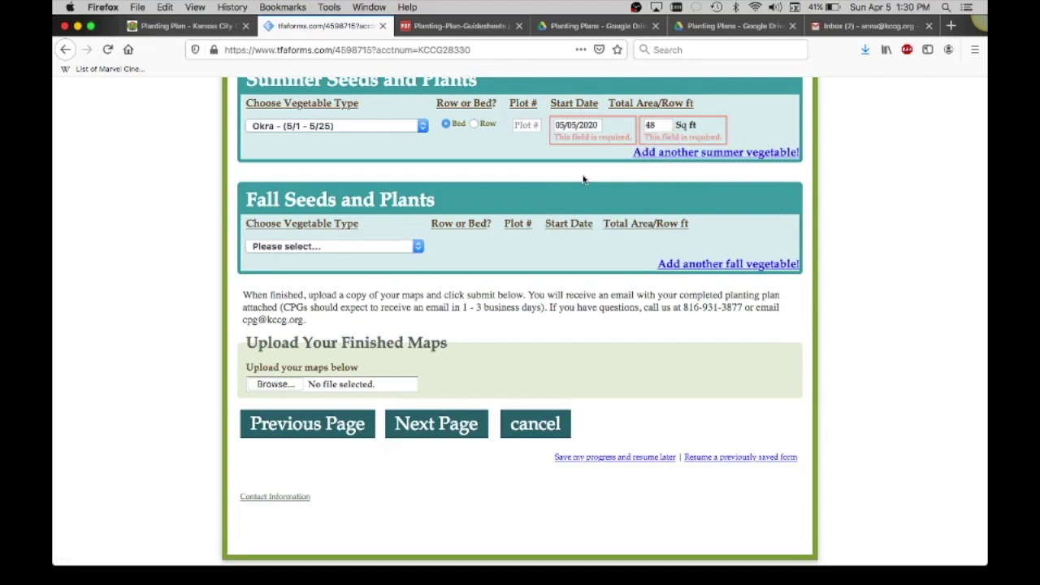
Go back from the confirmation page and review the filled-in planting form.
click(422, 431)
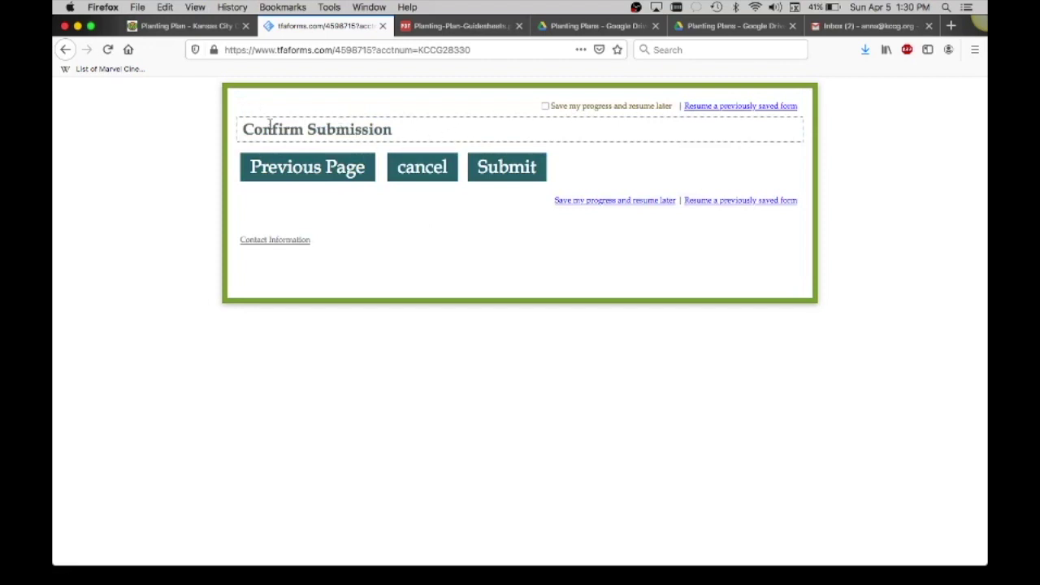
click(298, 178)
scroll(402, 381, down, 4)
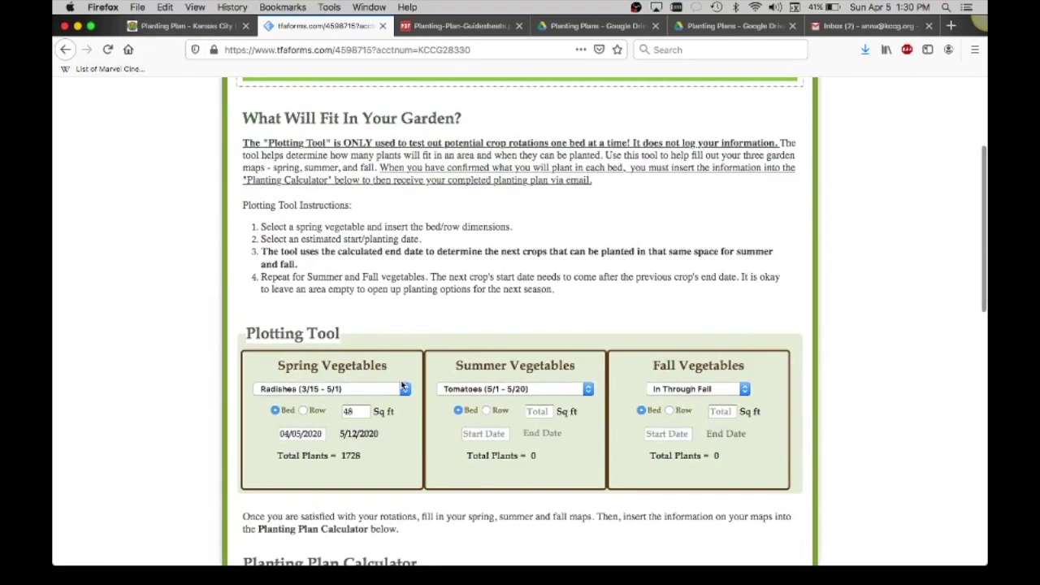
scroll(402, 385, down, 9)
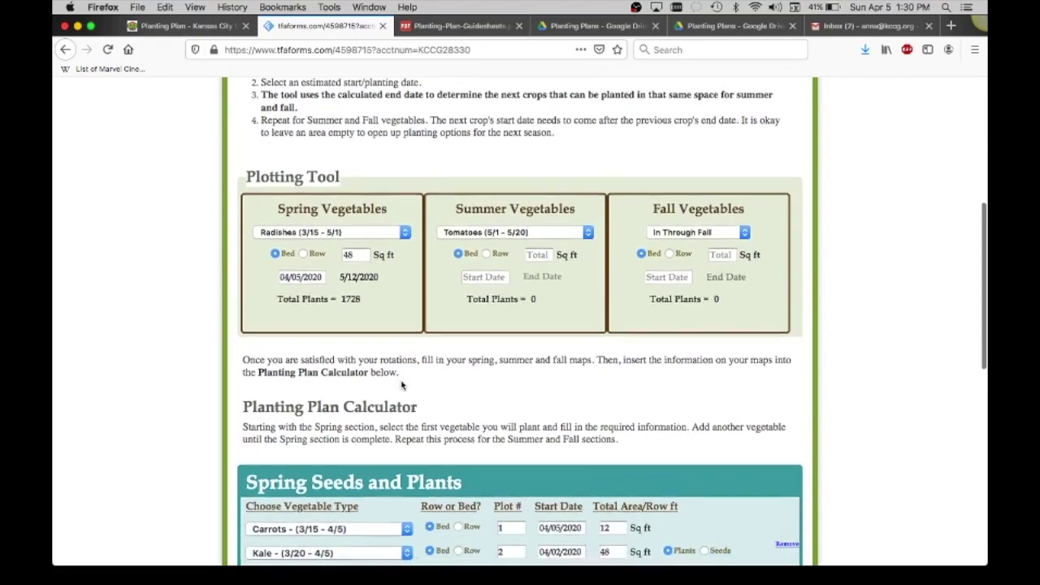
scroll(401, 387, down, 8)
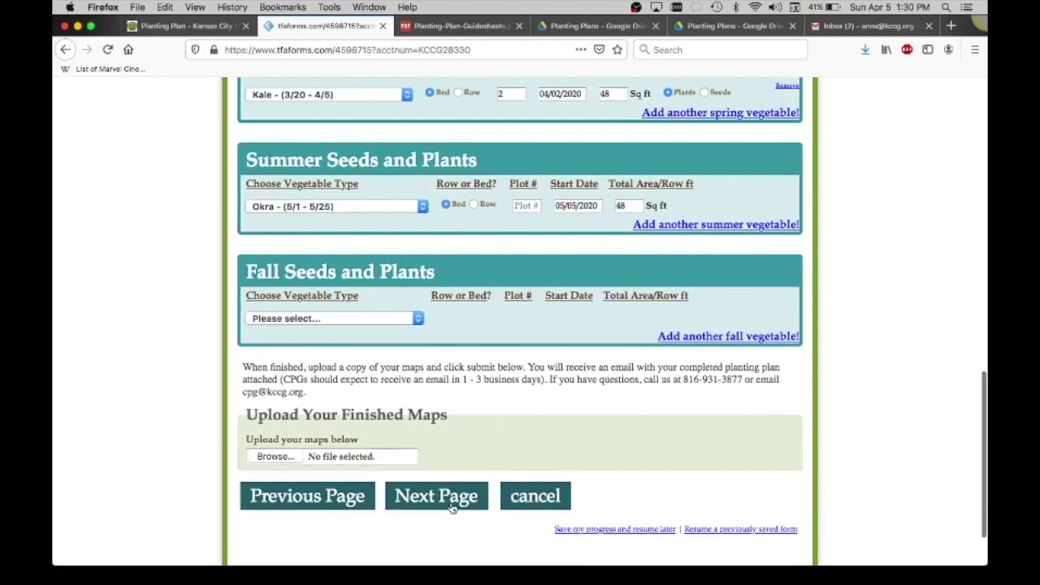
Return to Confirm Submission and submit the planting plan.
click(451, 505)
click(505, 178)
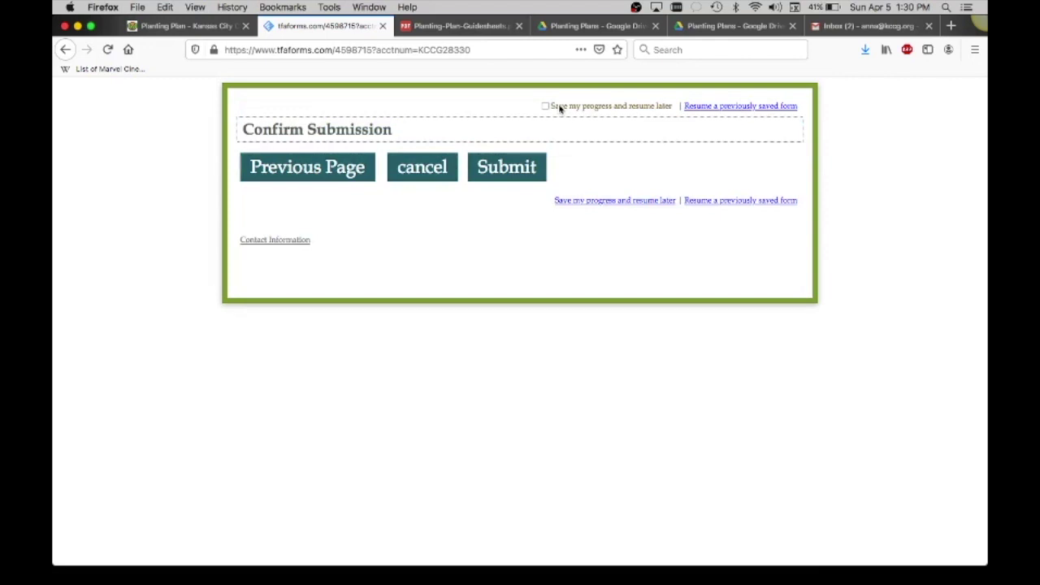
drag(558, 109, 660, 116)
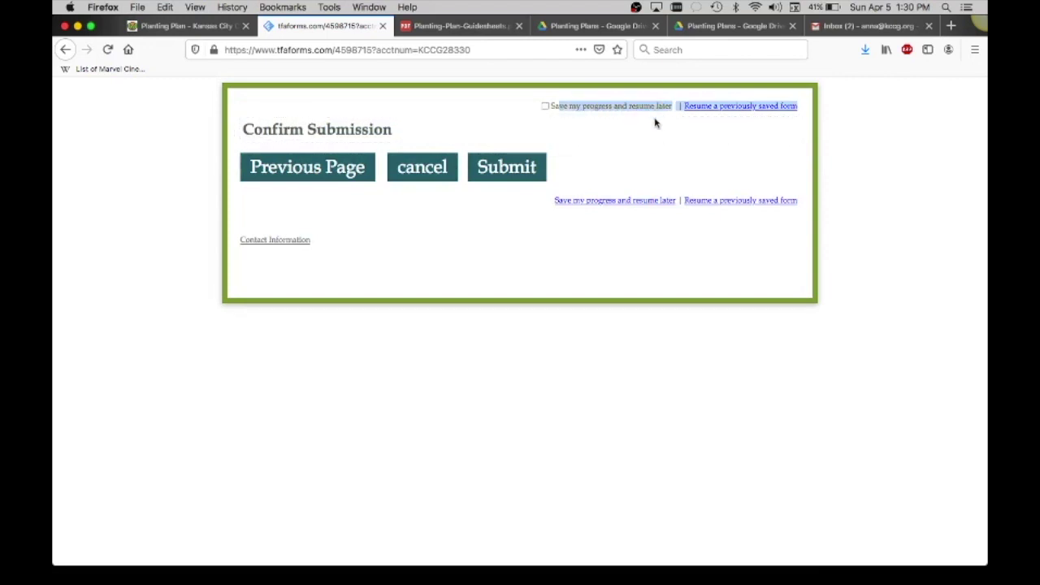
click(638, 149)
click(515, 169)
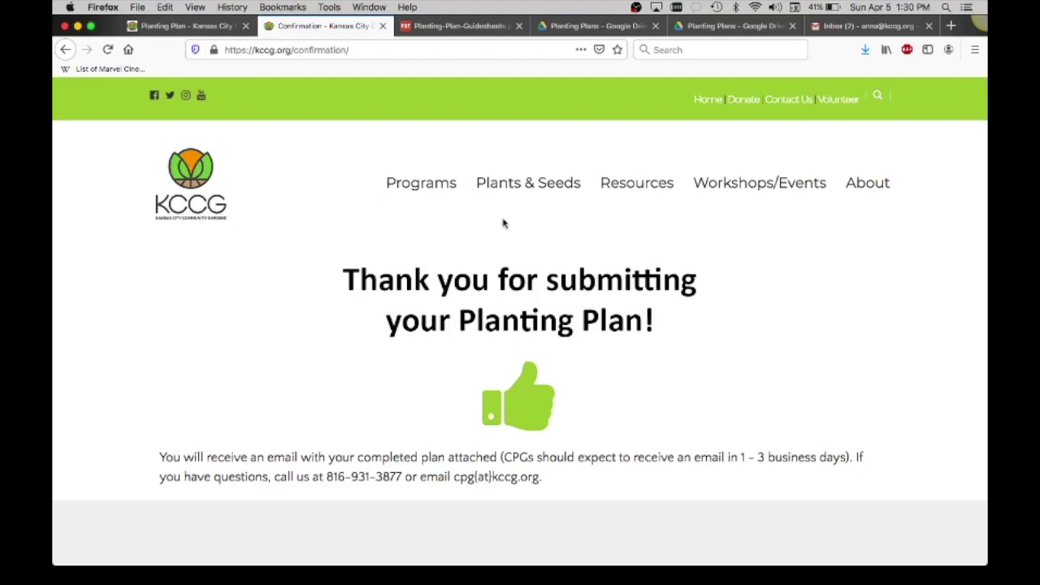
Review the Example Completed PP PDF, then the Example Detailed Calendar PDF through its Fall page 3.
click(555, 31)
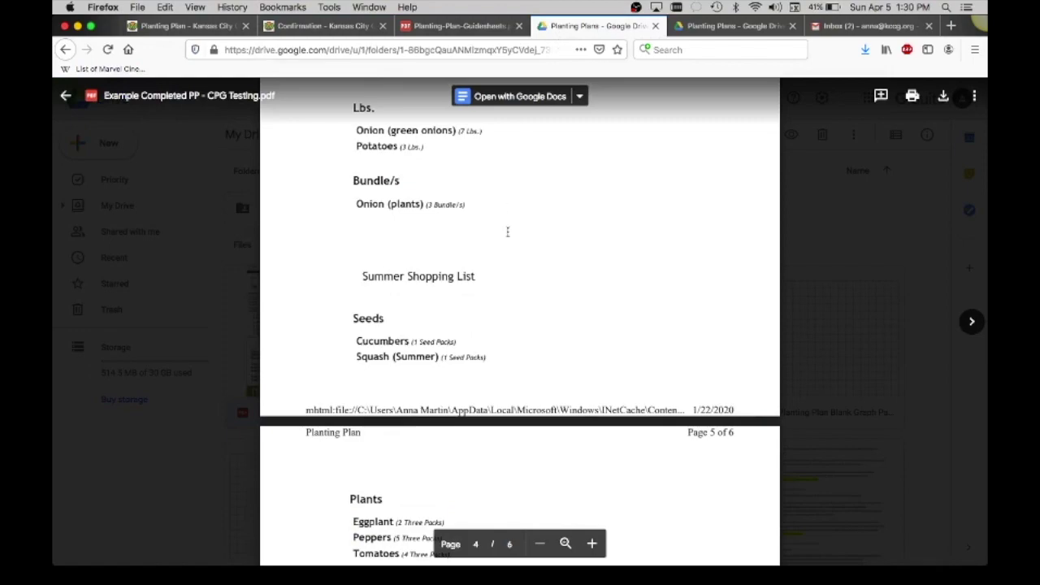
scroll(507, 232, up, 20)
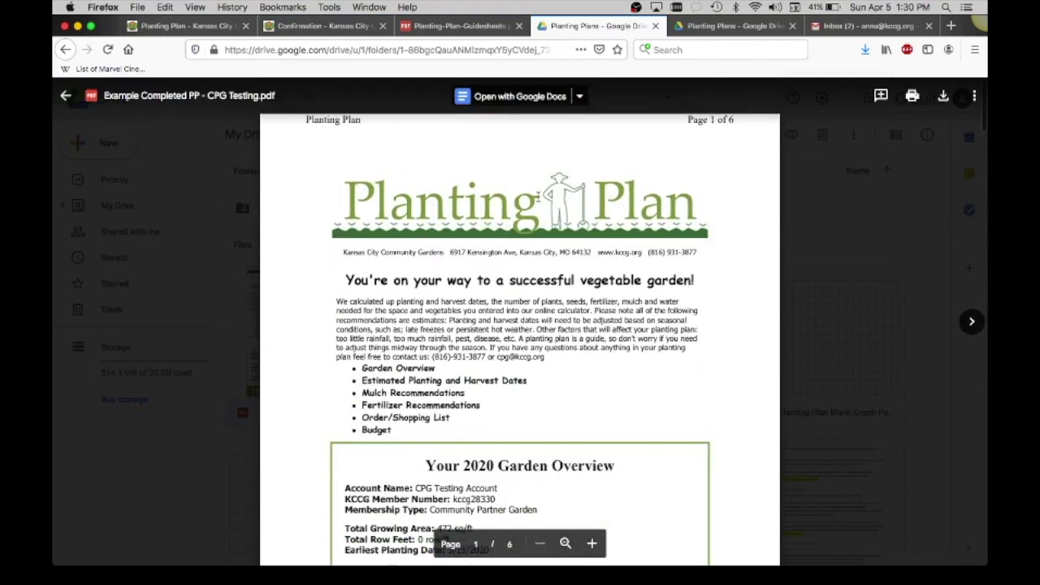
click(699, 26)
scroll(573, 251, up, 1)
scroll(573, 252, down, 14)
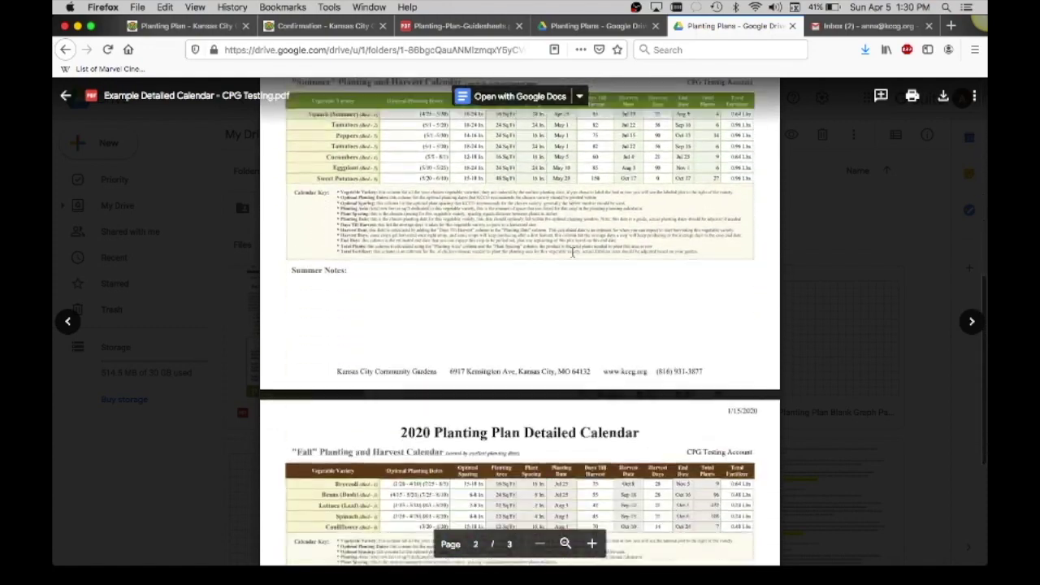
scroll(573, 252, down, 1)
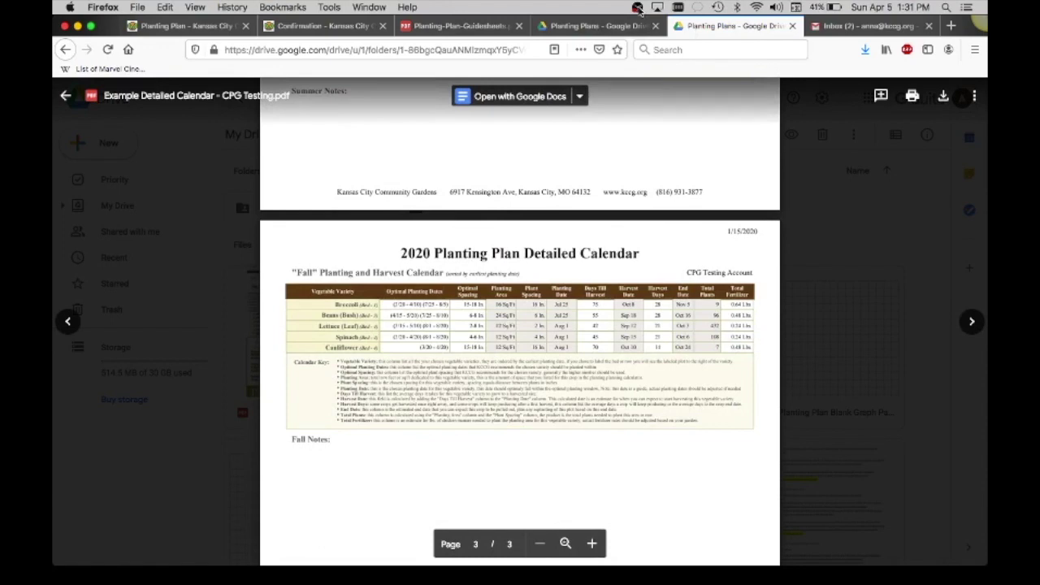
click(638, 8)
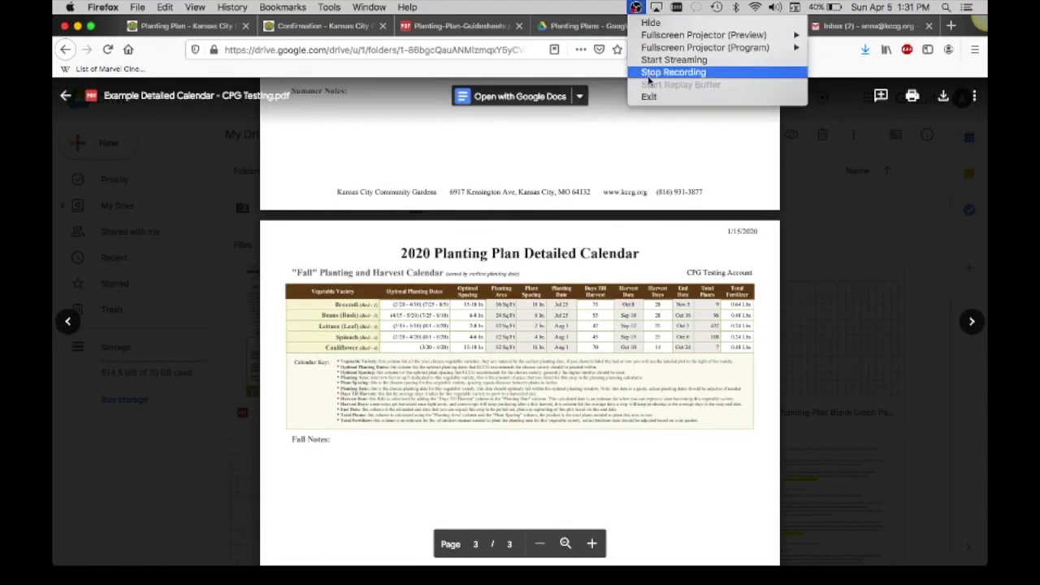